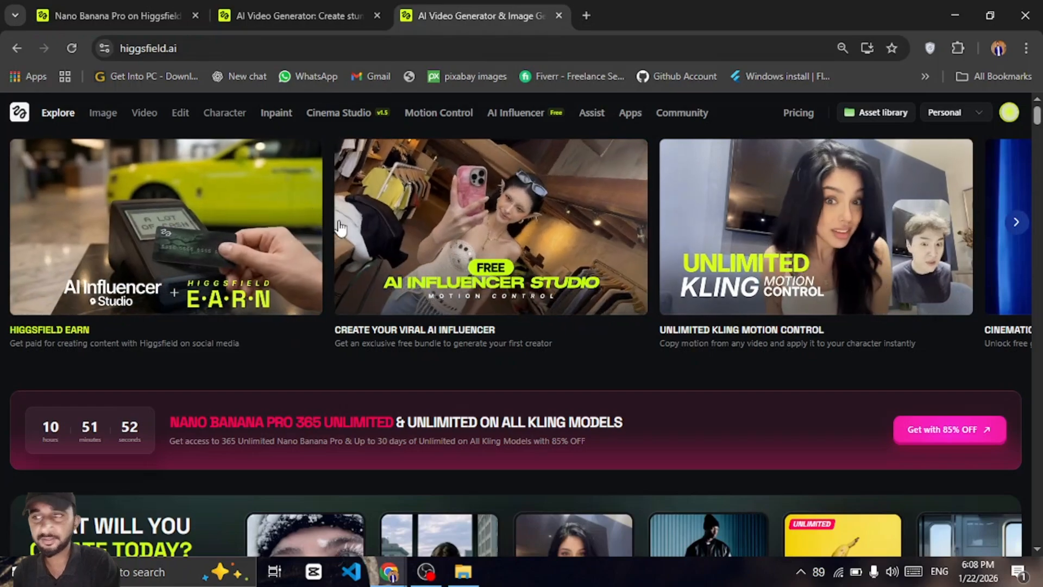
Open the Image generator and switch its model to Nano Banana
left_click(97, 112)
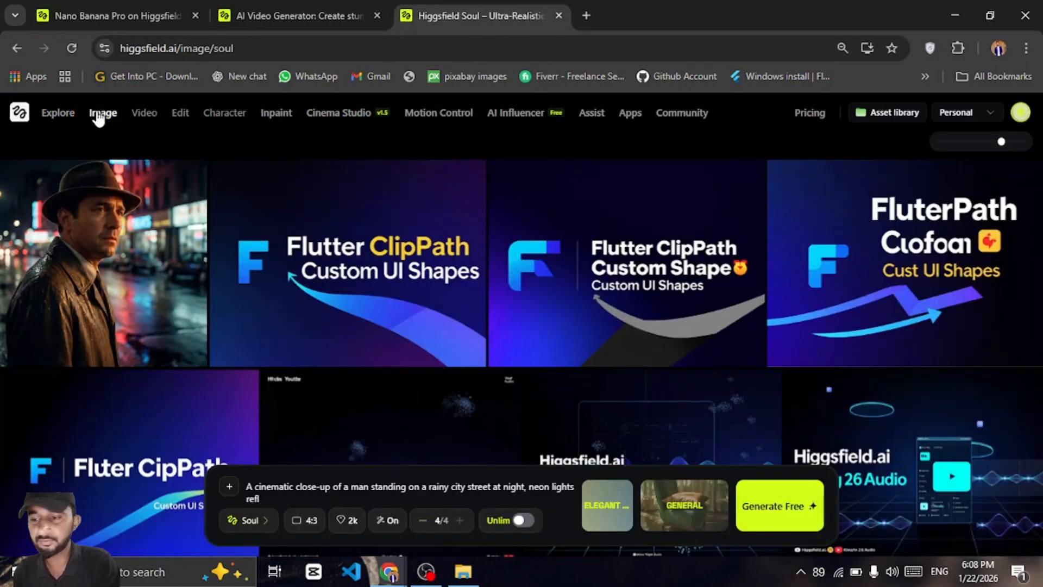
mouse_move(98, 113)
left_click(100, 166)
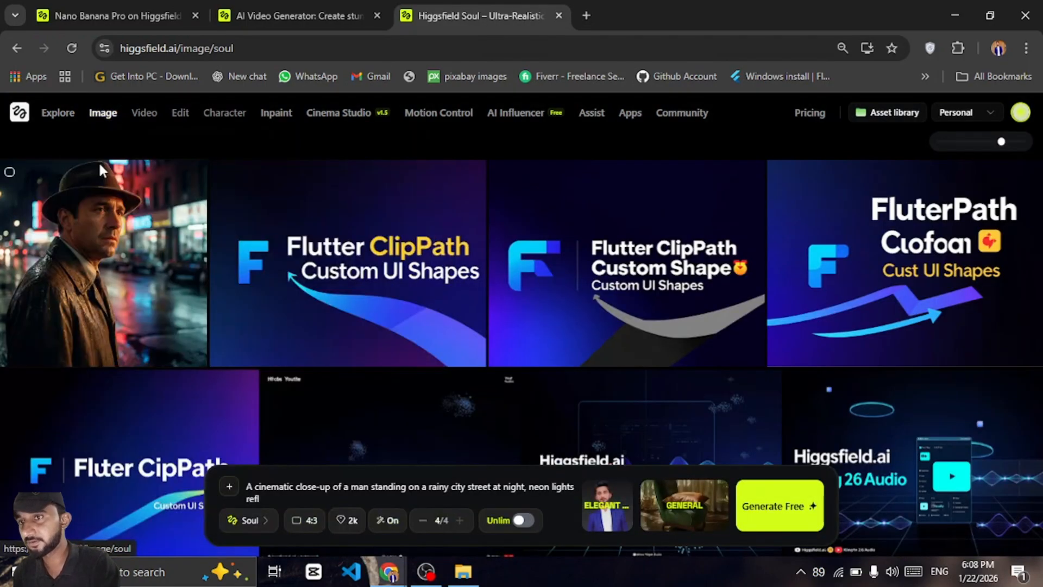
left_click(250, 520)
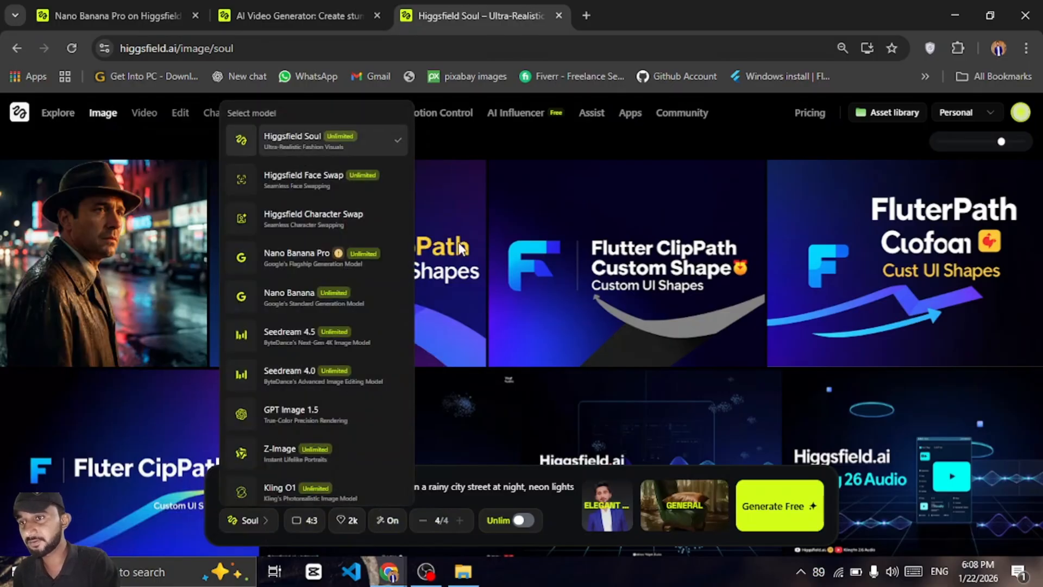
left_click(309, 303)
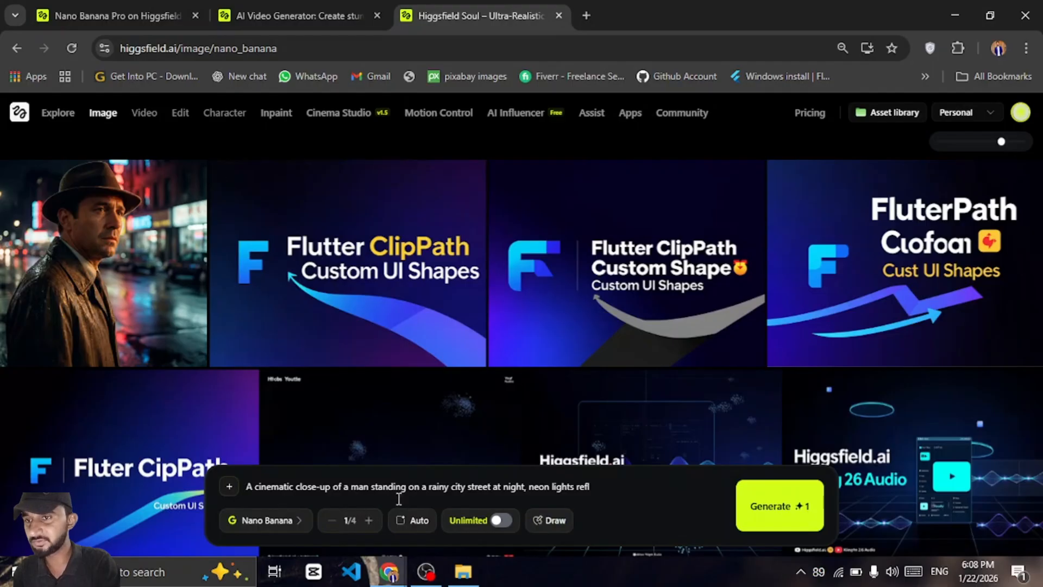
Clear the prompt and write 'A cinematic close-up of a man standing on a rainy city street at night'
triple_click(606, 488)
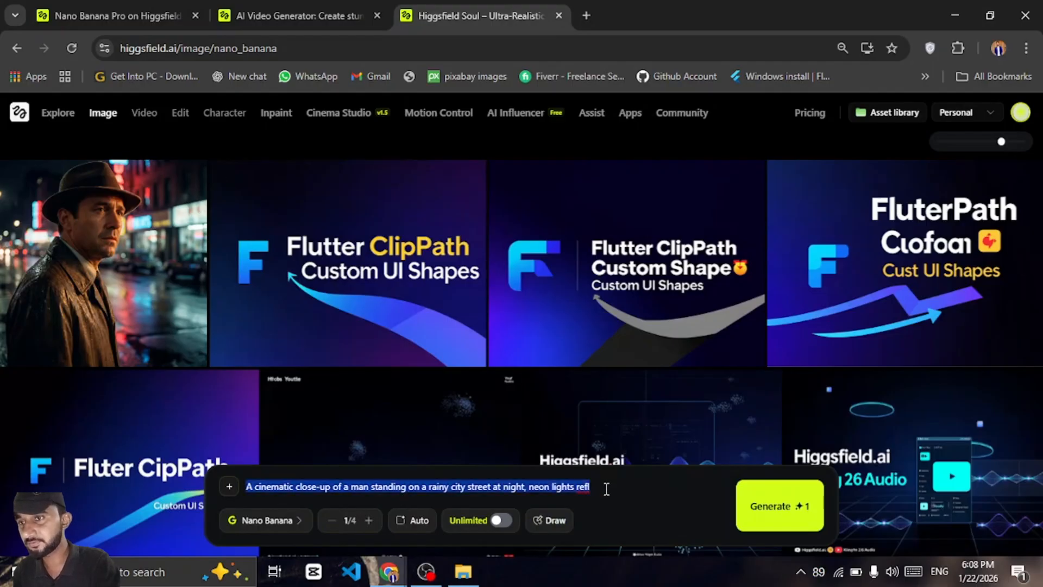
key("BackSpace")
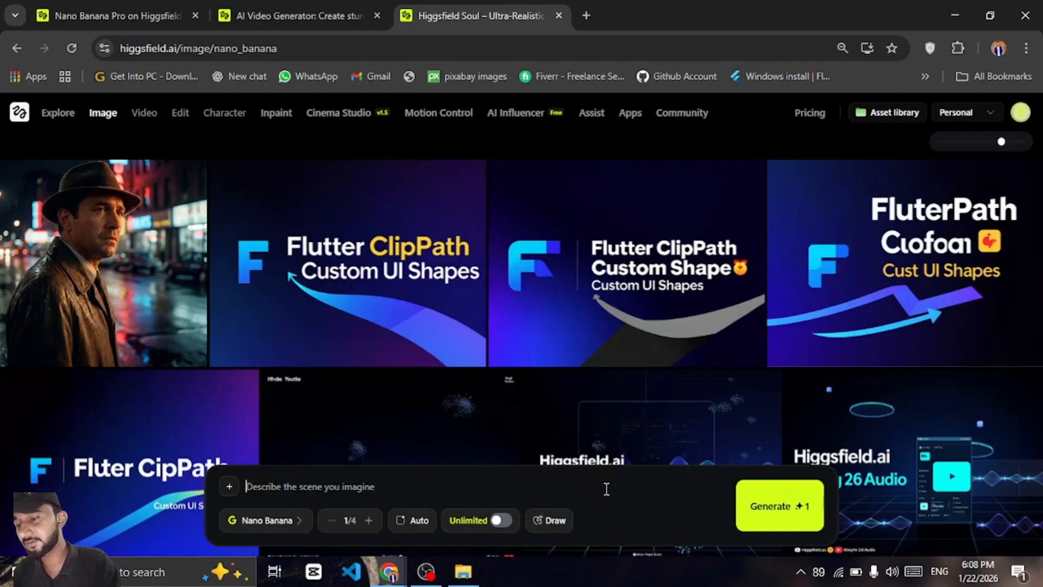
type("A")
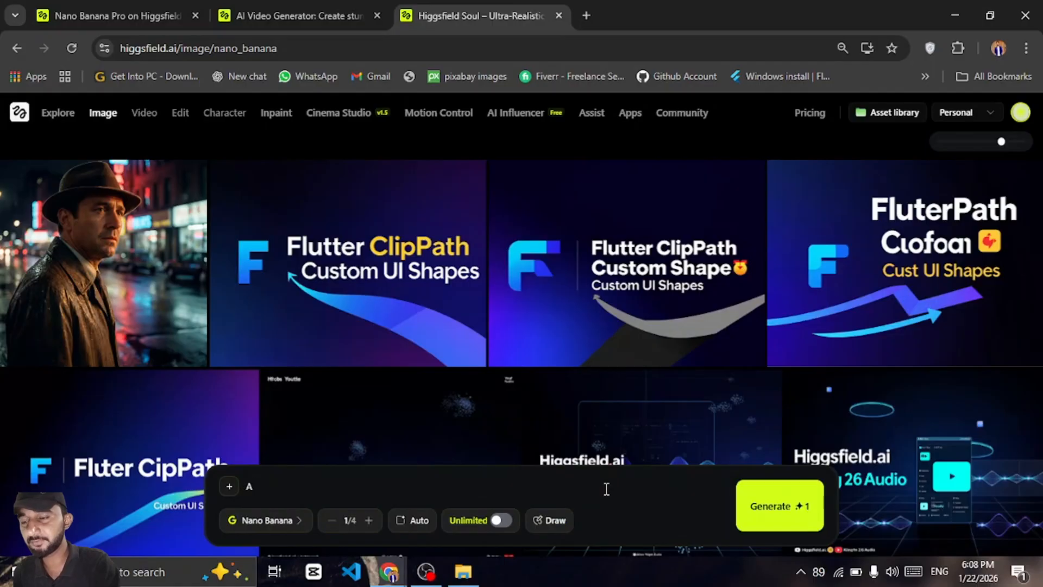
key("BackSpace")
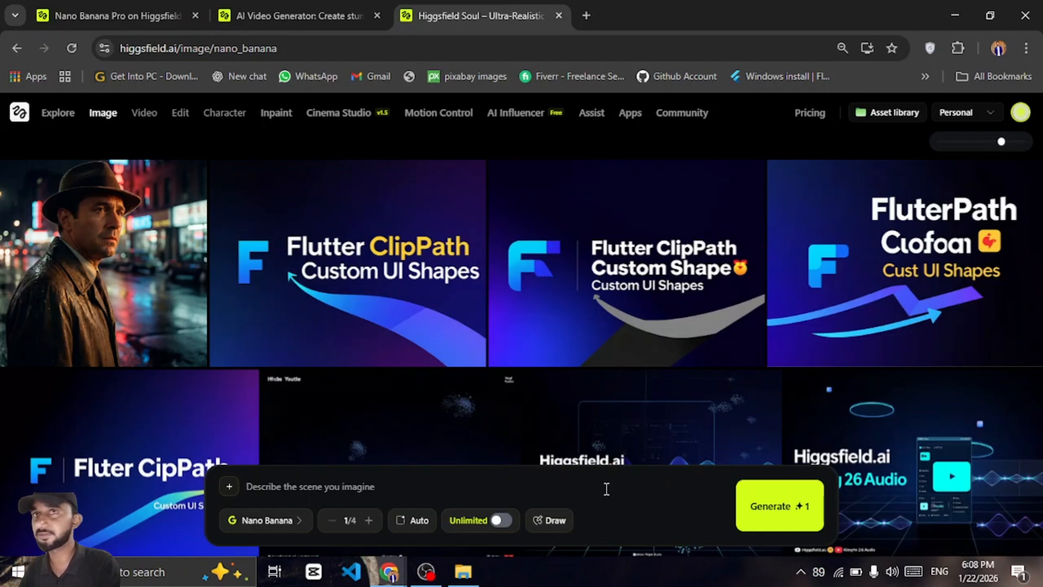
type("A")
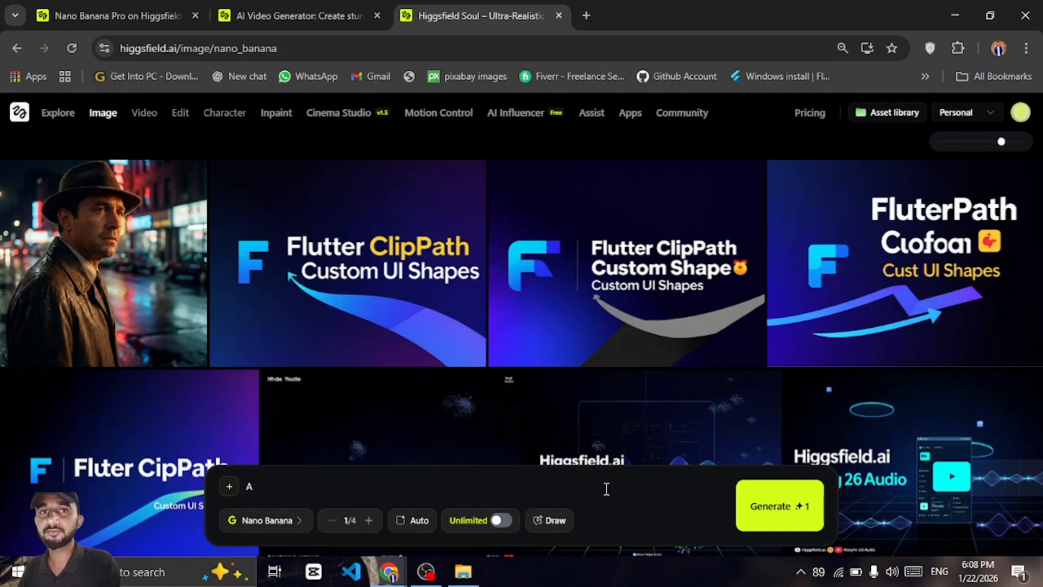
type(" cinem")
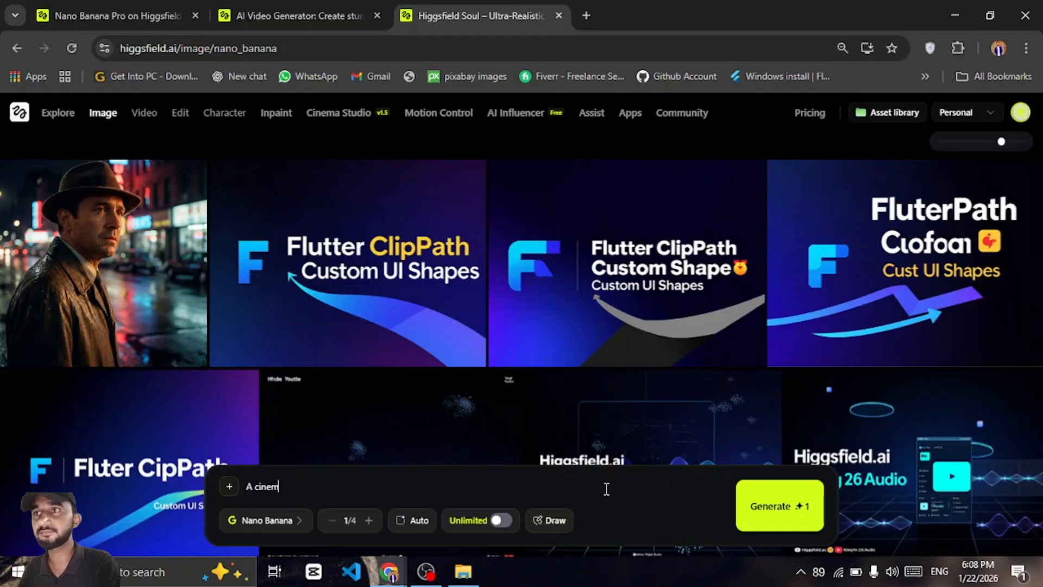
type("atic")
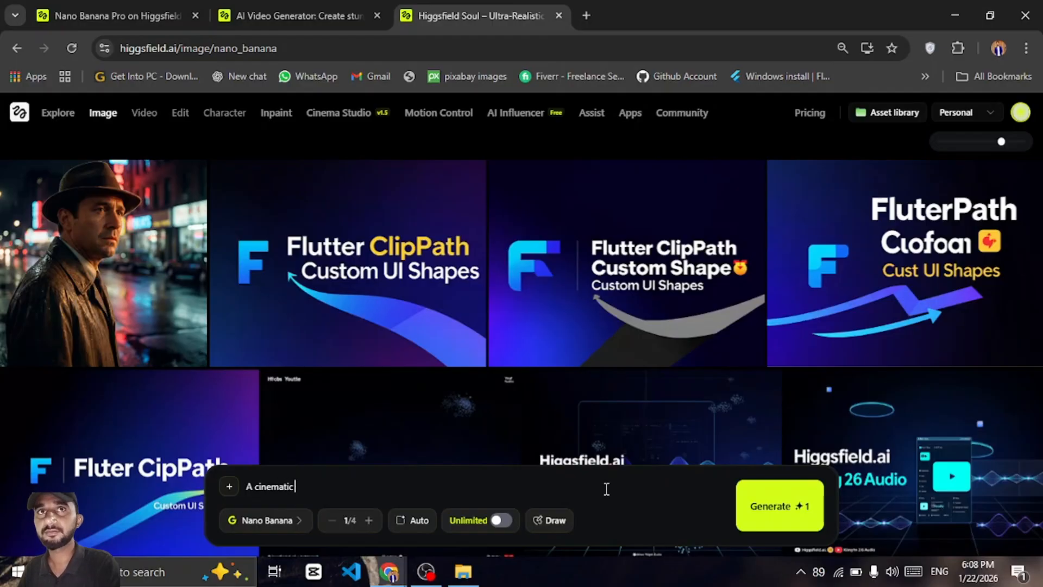
type(" close-u")
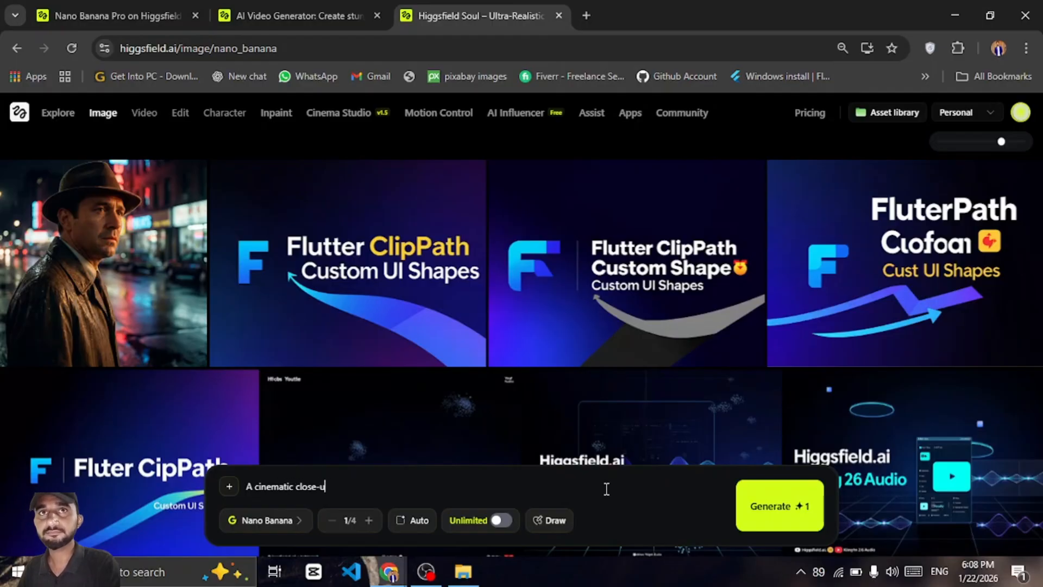
type("p cf a m")
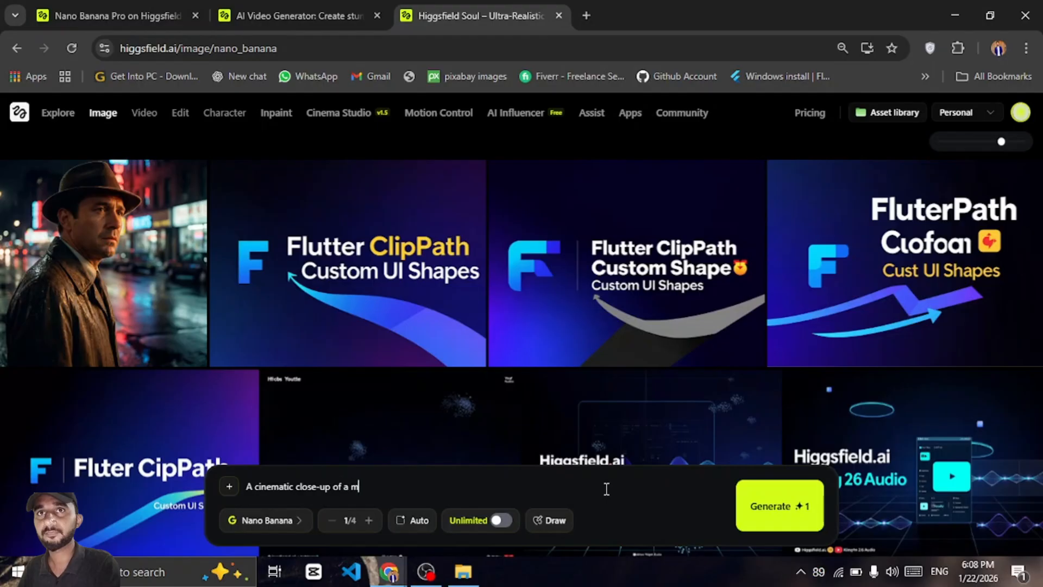
type("an sta")
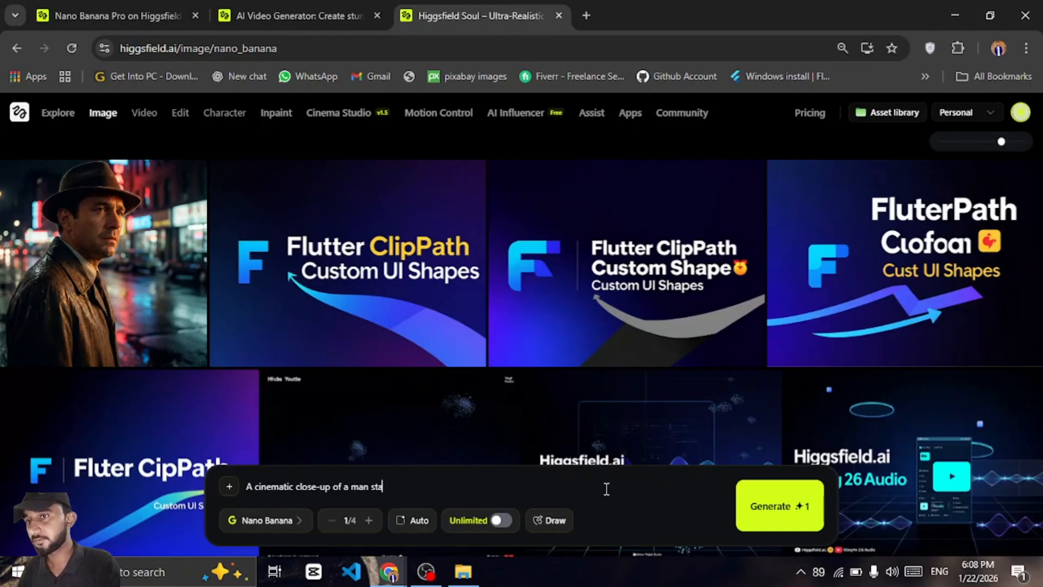
type("nding on a rainy")
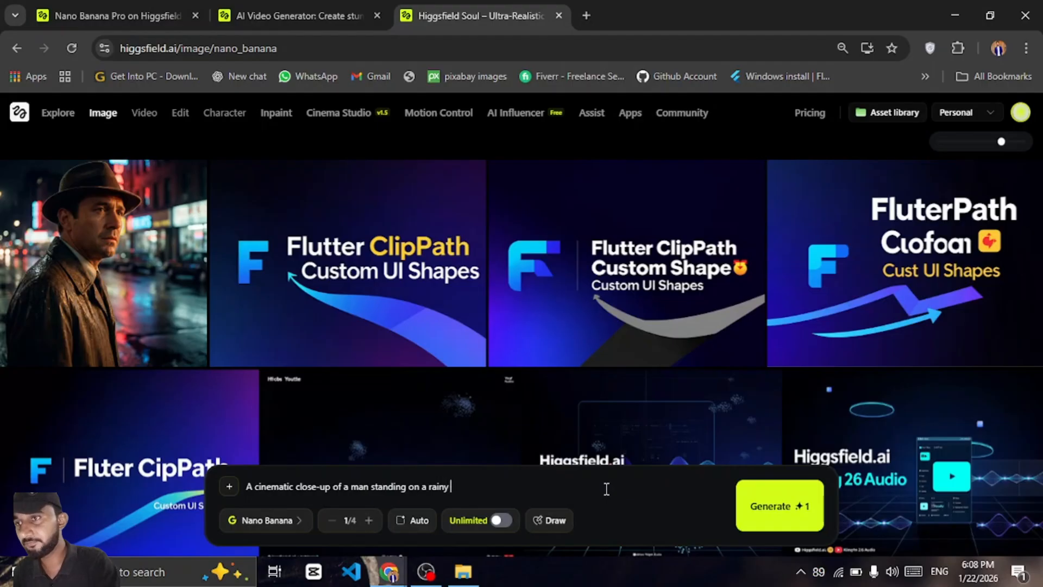
type(" city st")
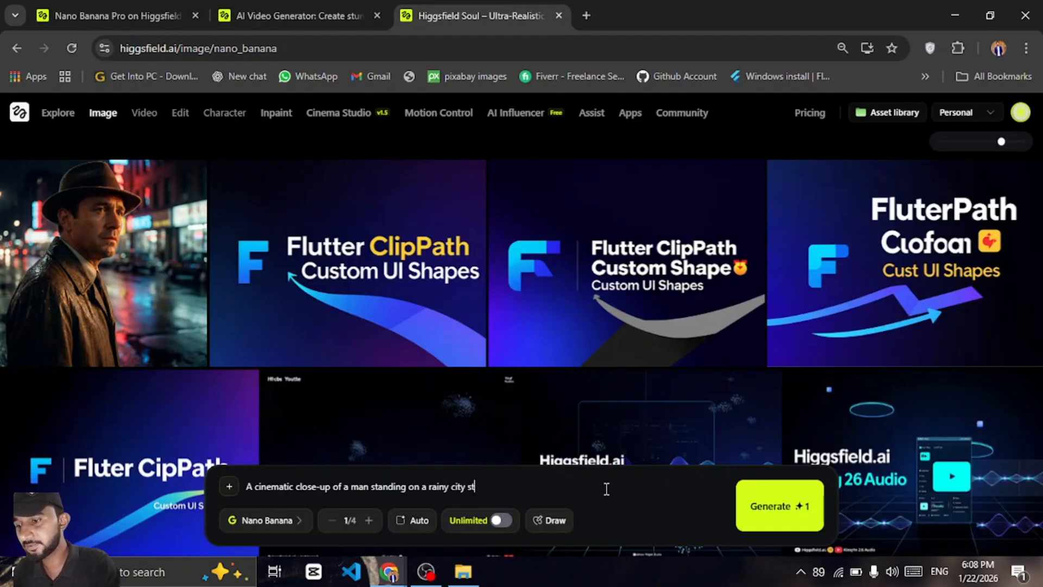
type("reet at")
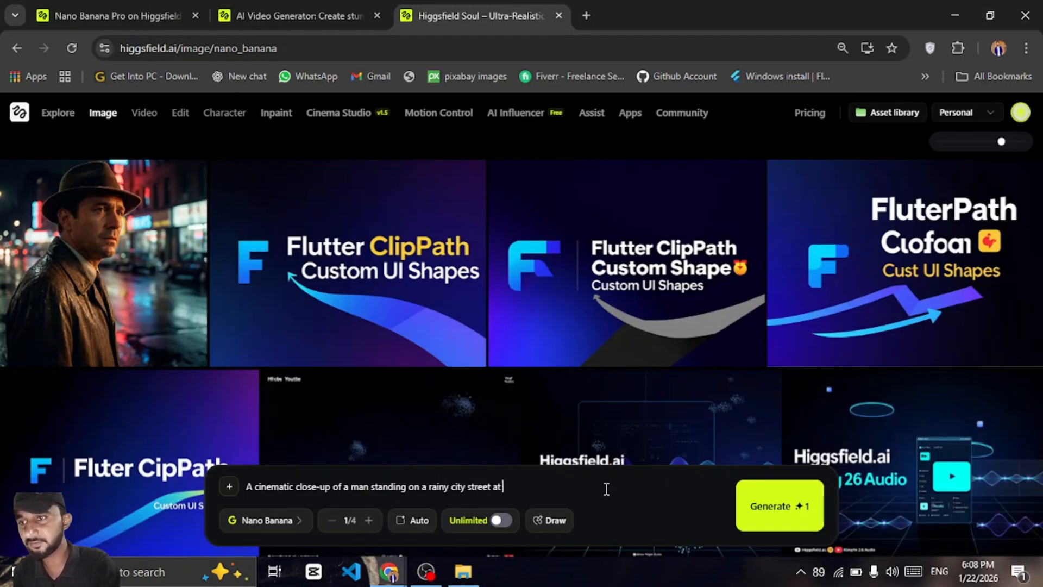
type(" nitght")
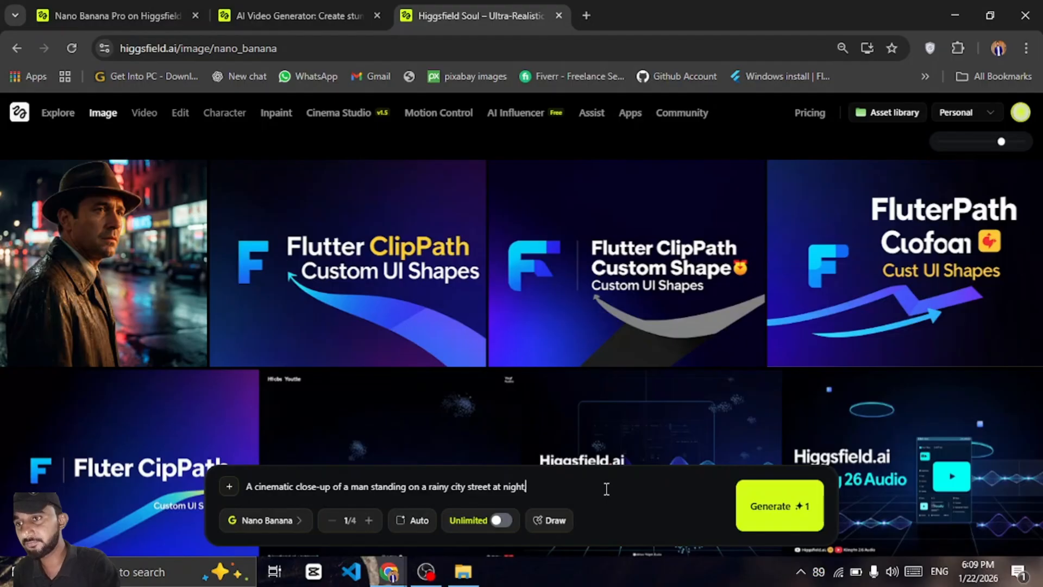
type(", neon ")
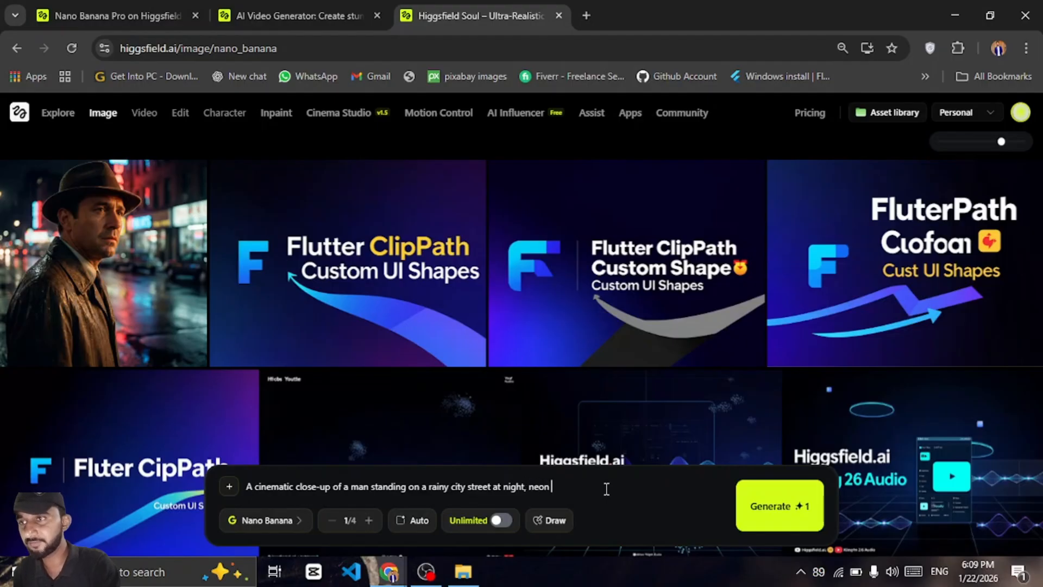
type("lights")
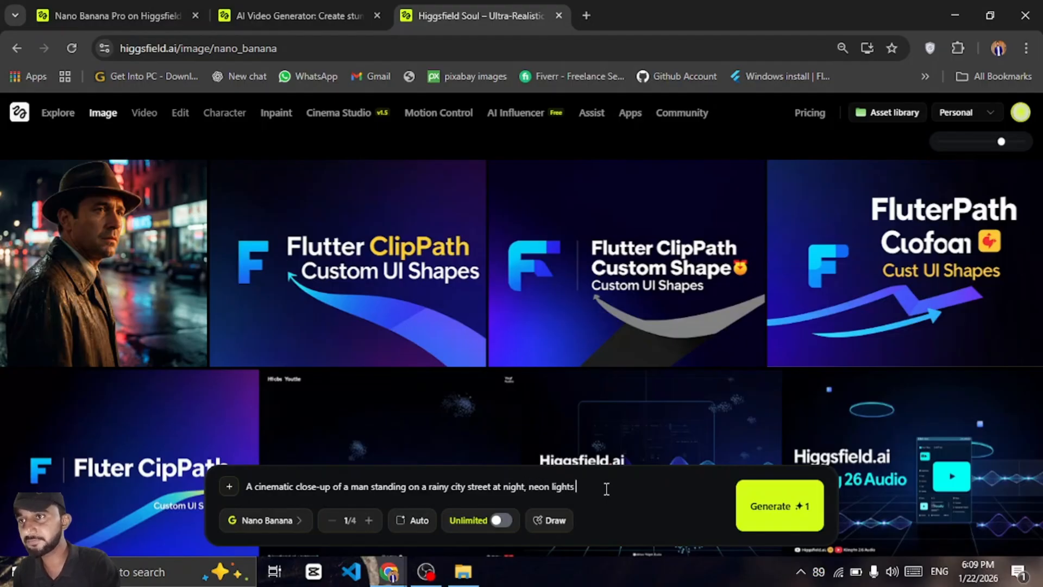
type(" reflecti")
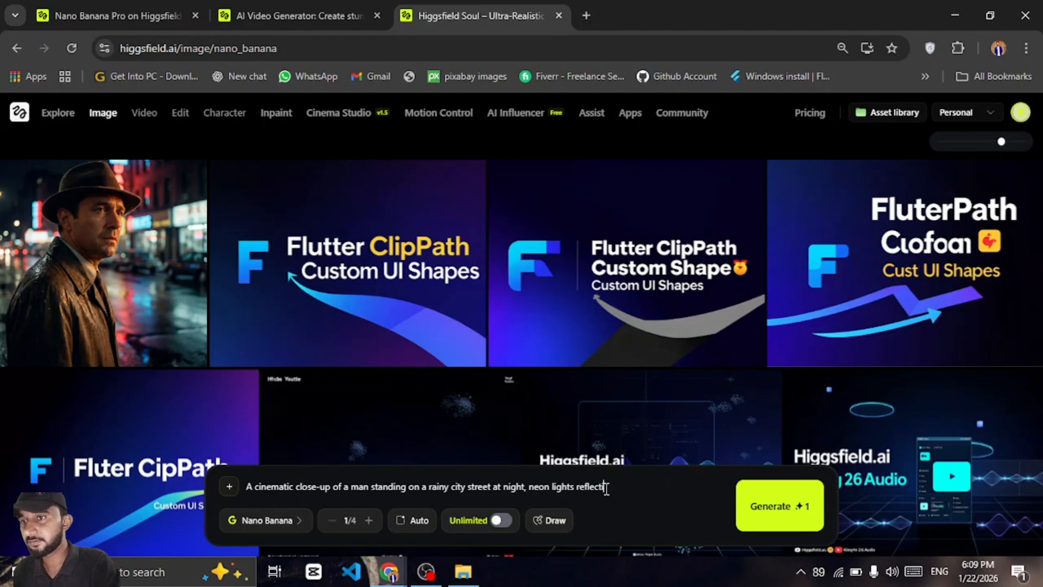
type("ng on a")
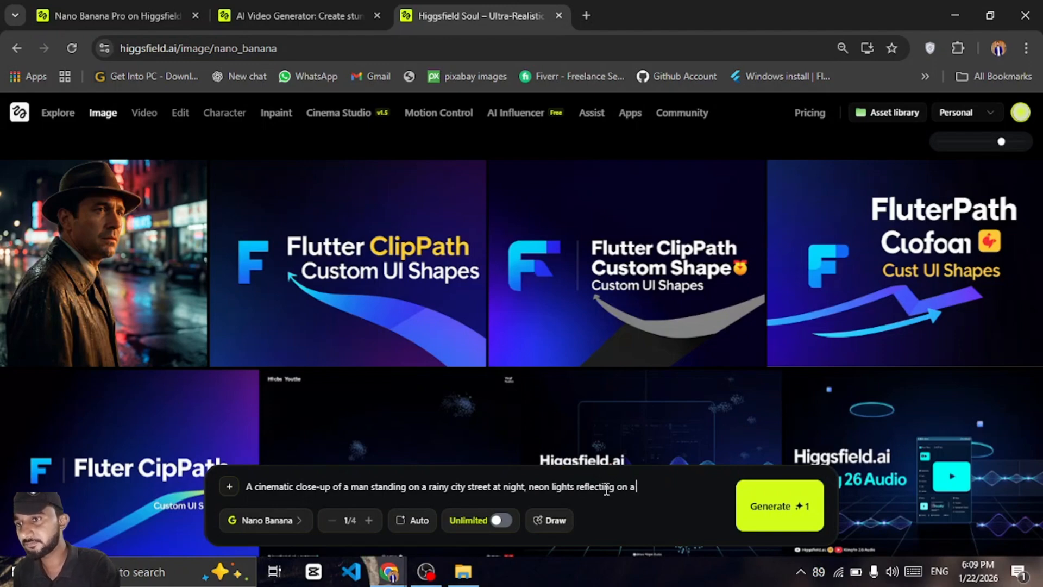
Continue the prompt with ', neon lights reflecting on wet pavement,soft rim lighting on the face, shallow depth of field, film still'
key("BackSpace")
type("wet")
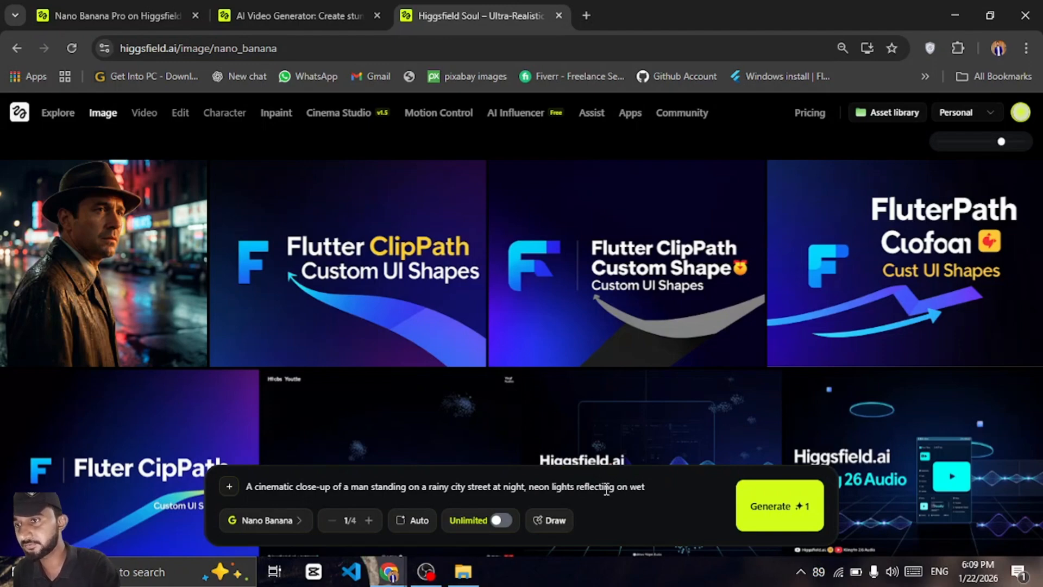
type(" pavement")
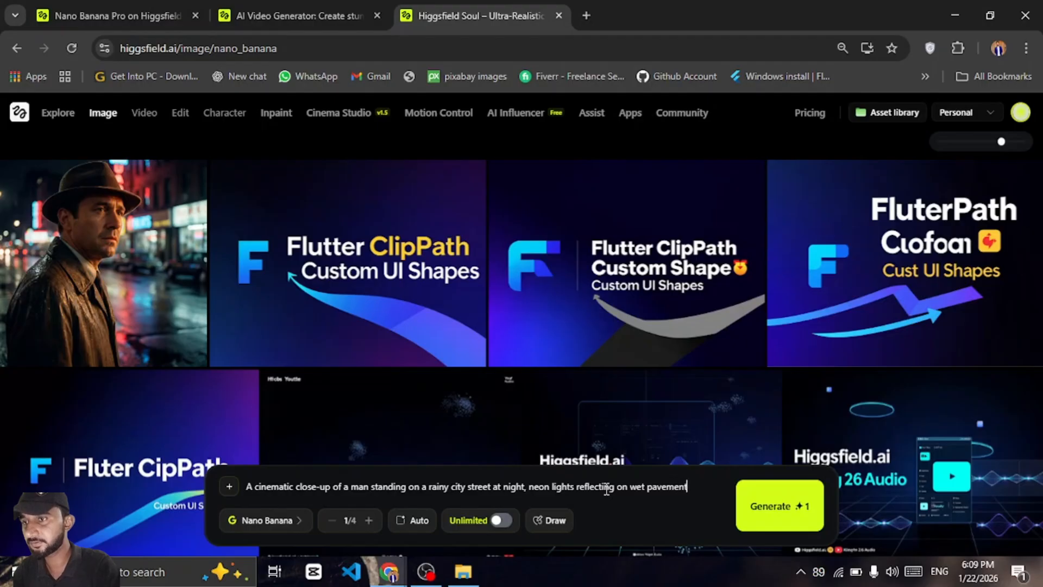
type(",")
type("soft")
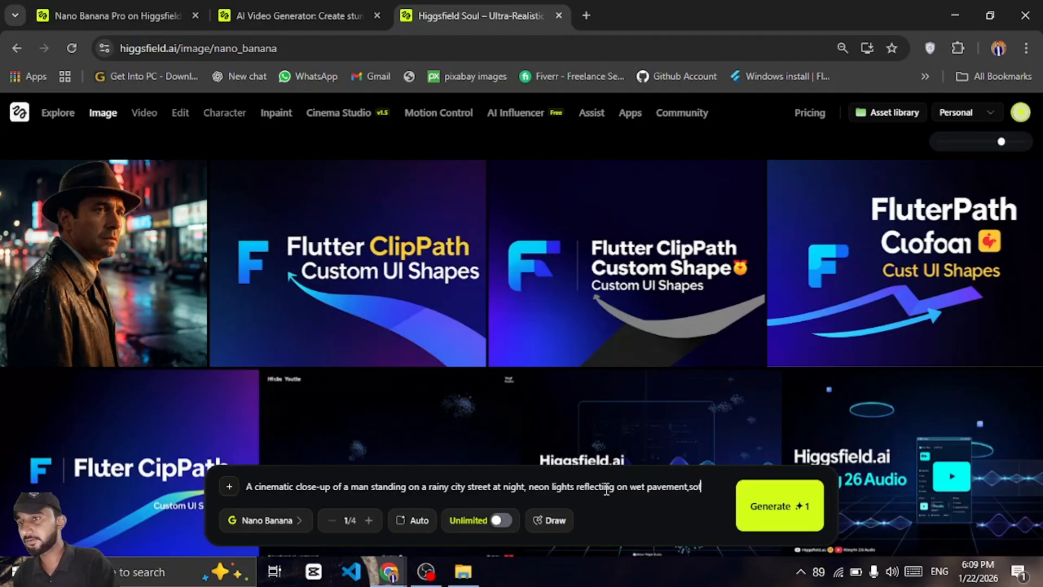
type(" rim ")
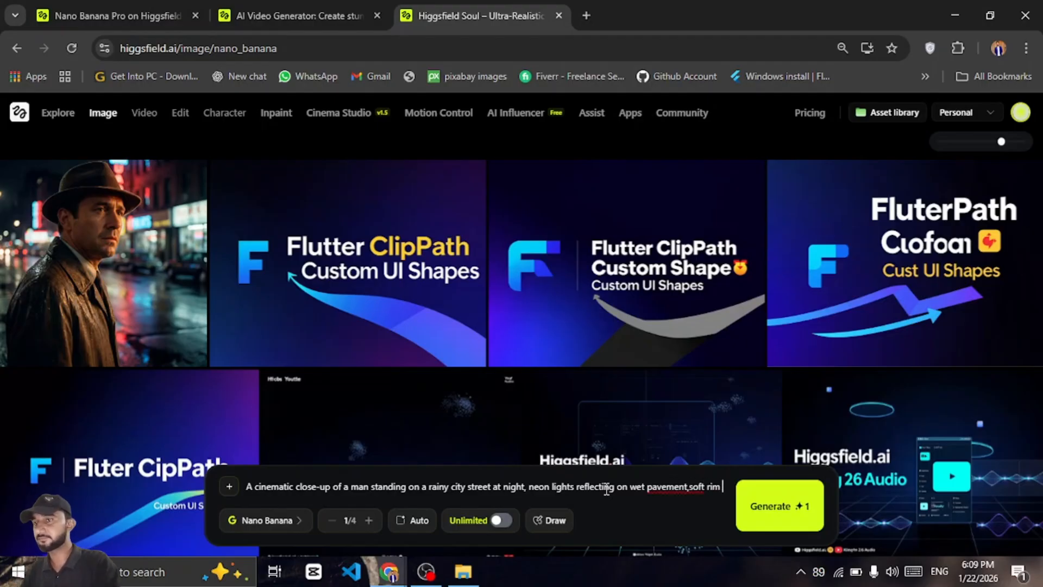
type("lighting ")
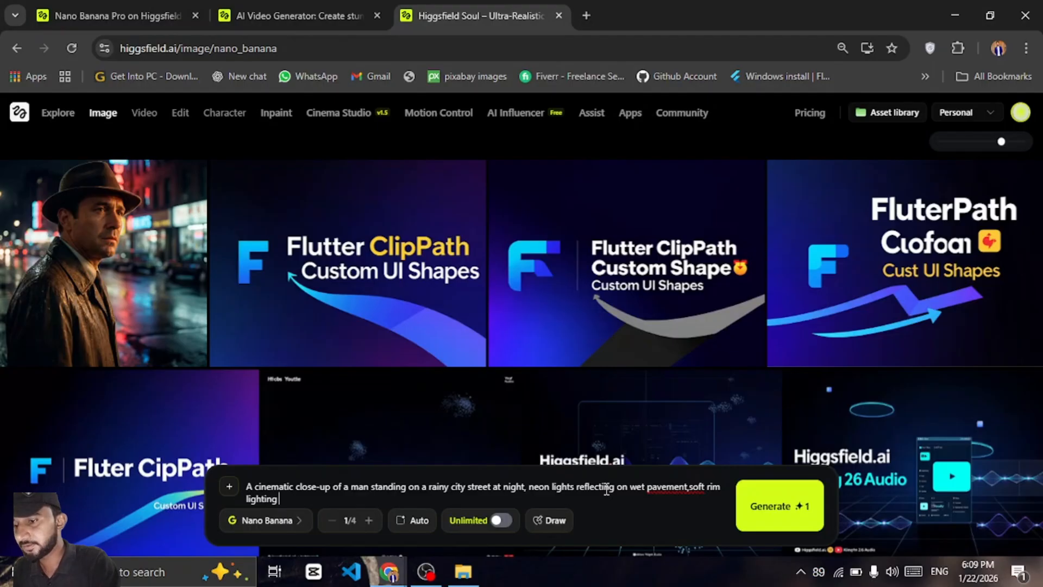
type("on")
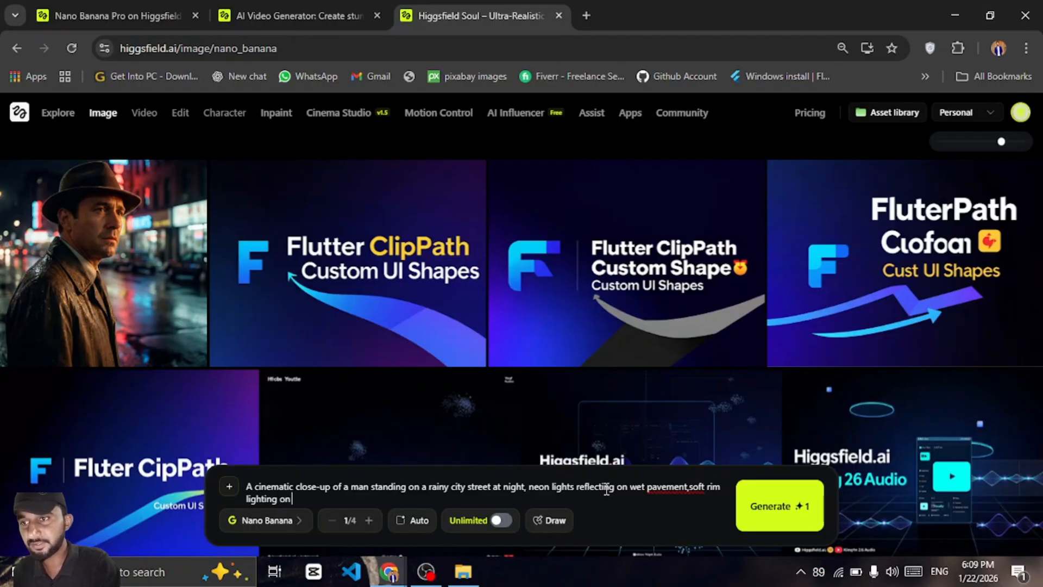
type(" the")
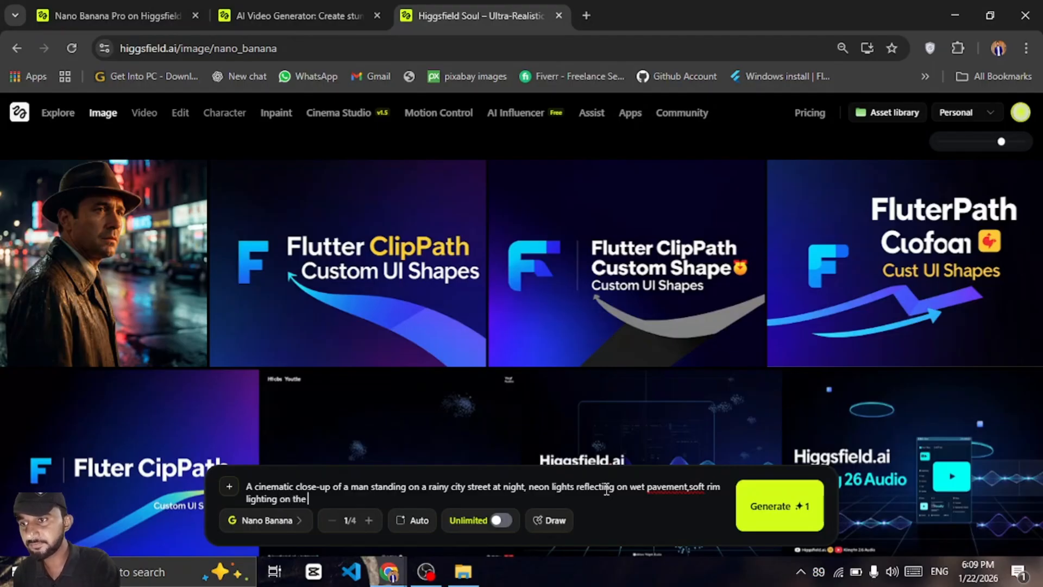
type(" face, ")
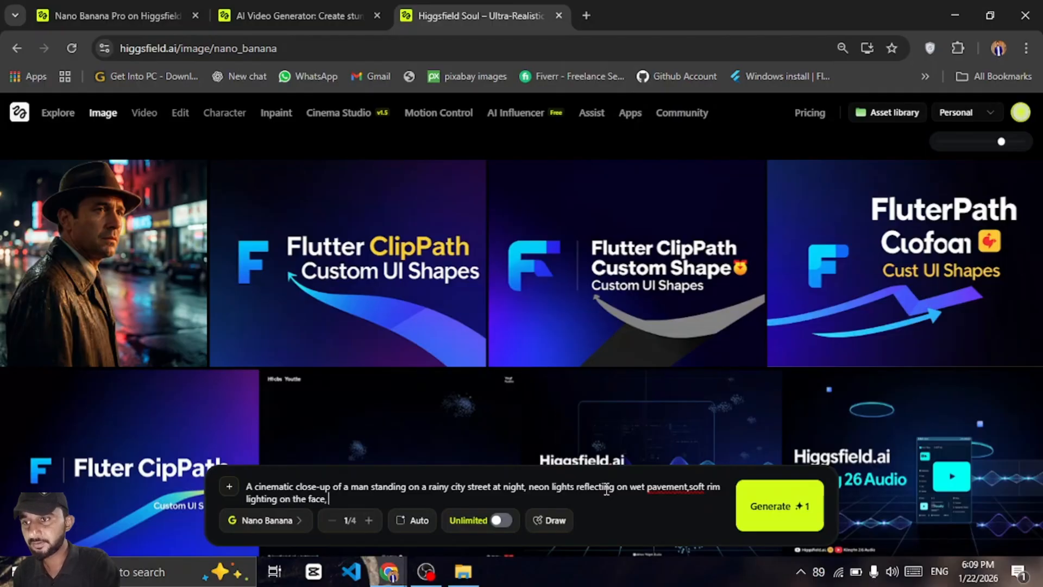
type("shallow")
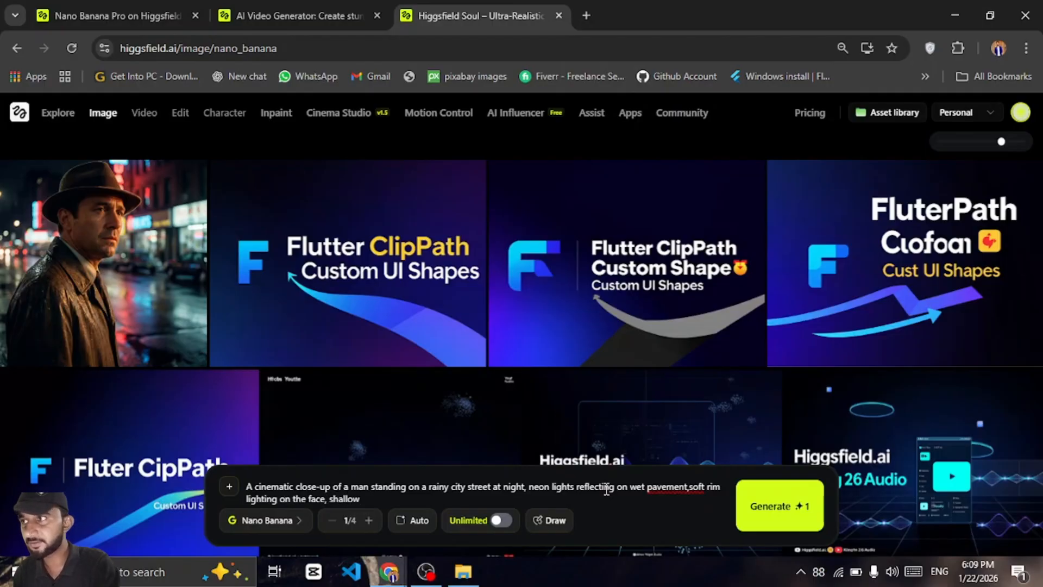
type(" depth")
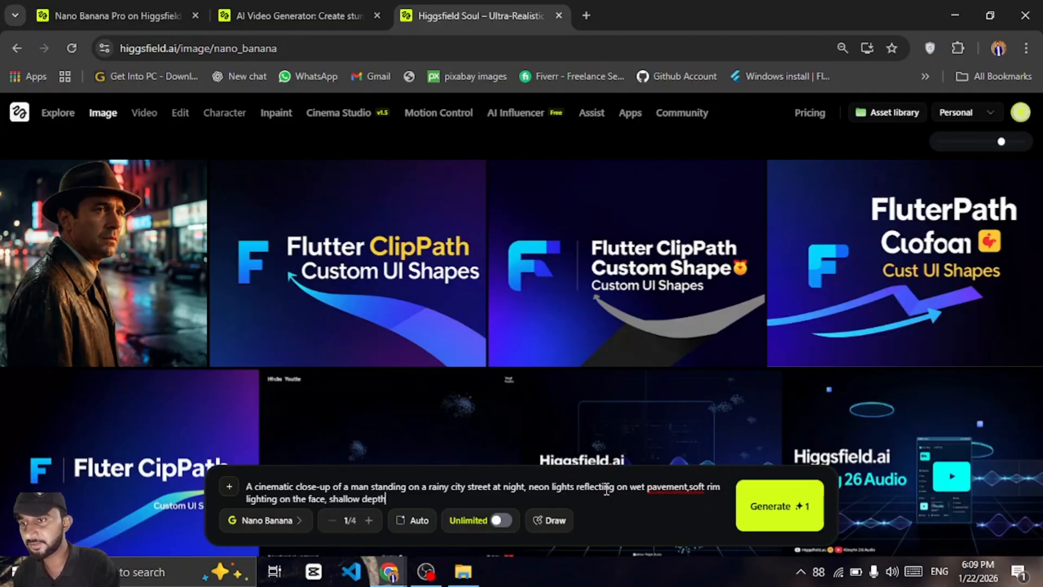
type(" of field")
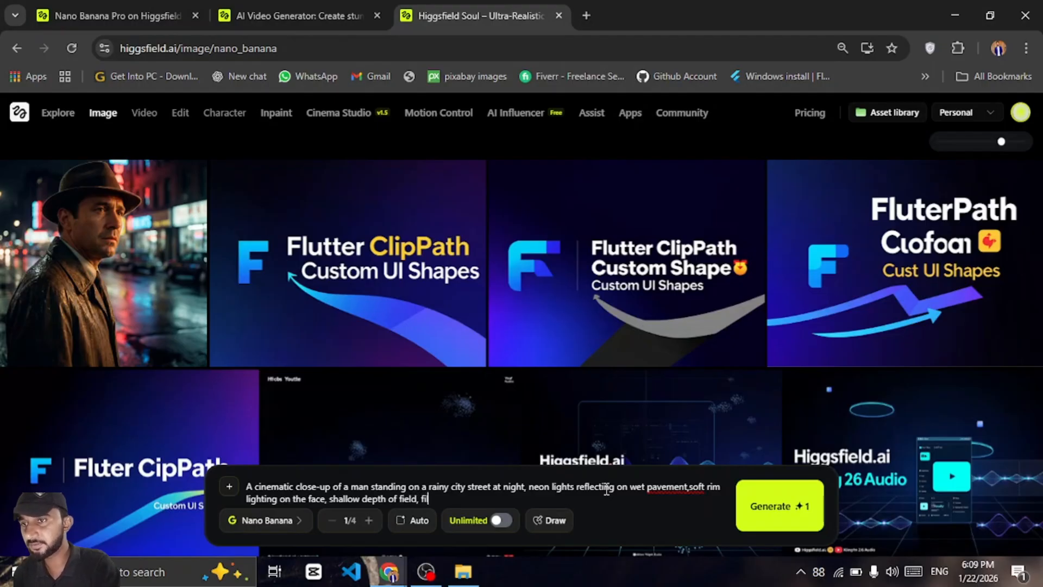
type(", film ")
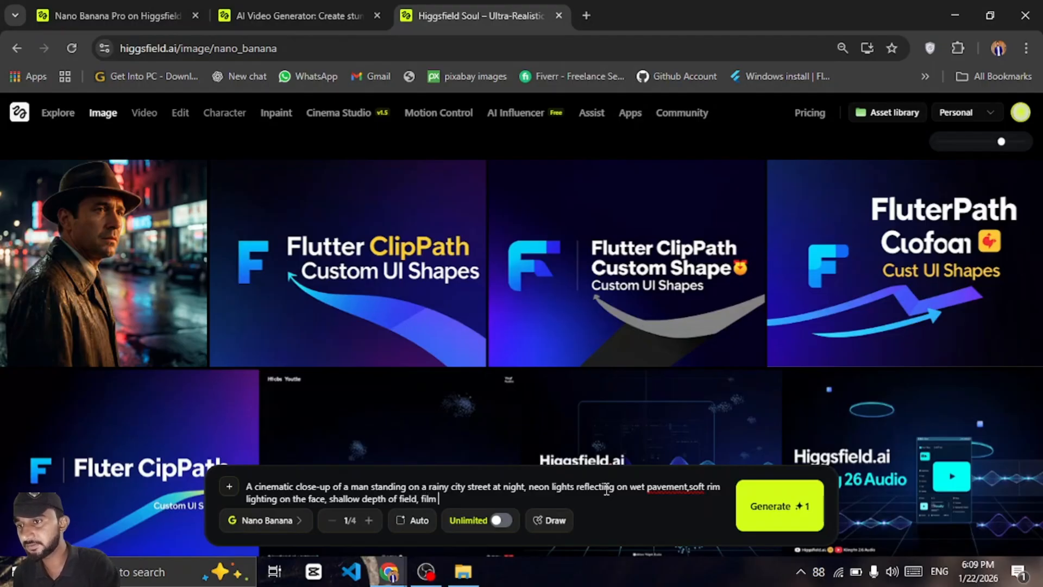
type("still")
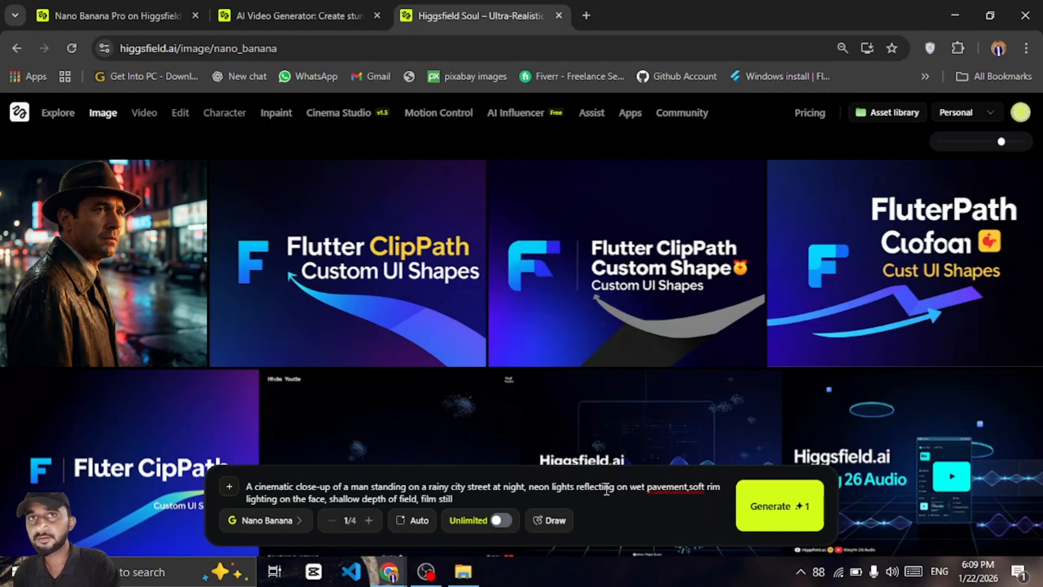
type(" , ")
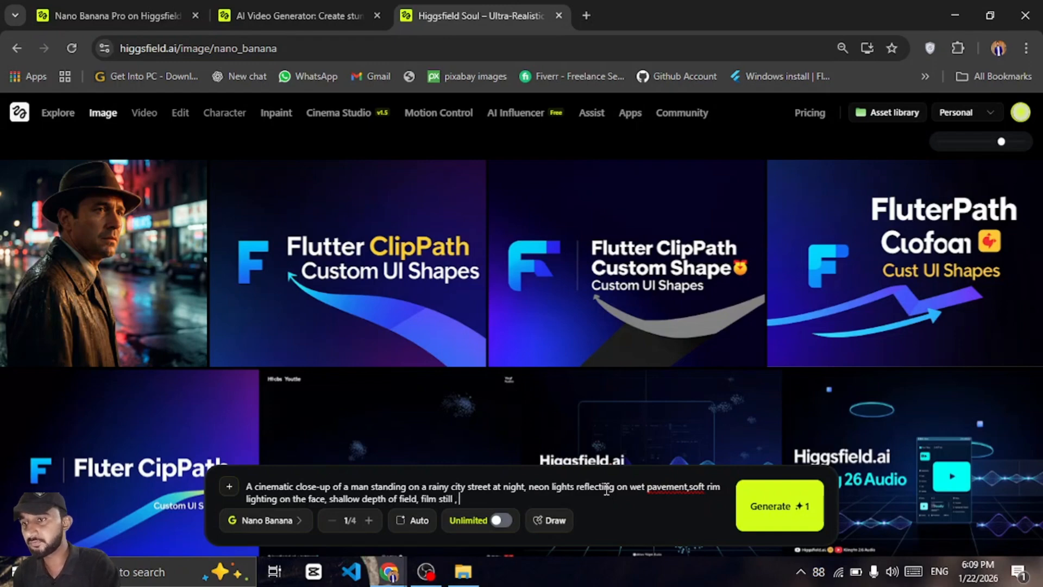
type("ultra")
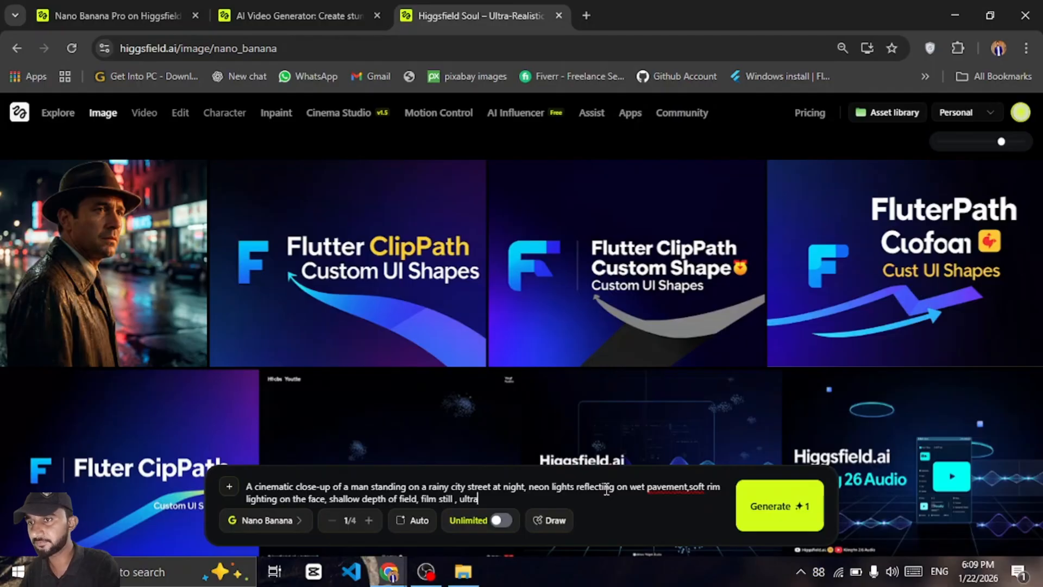
type("-reali")
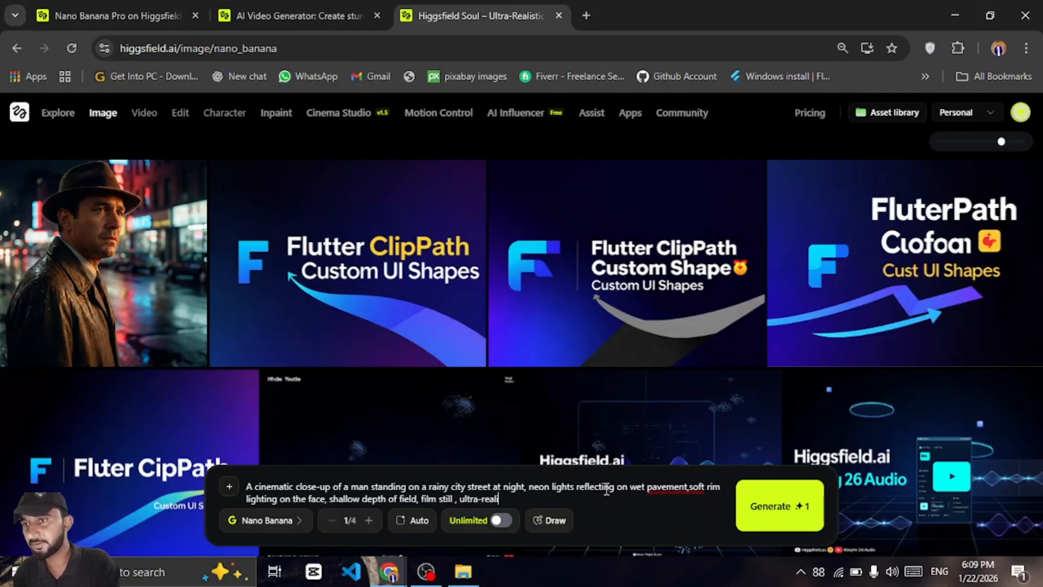
type("stic ")
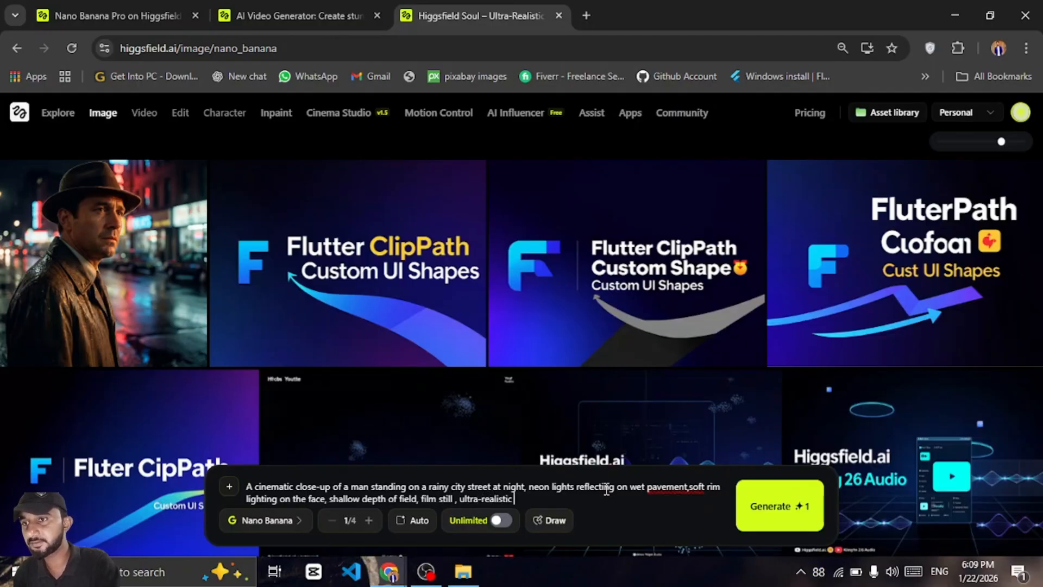
type(", shot on a")
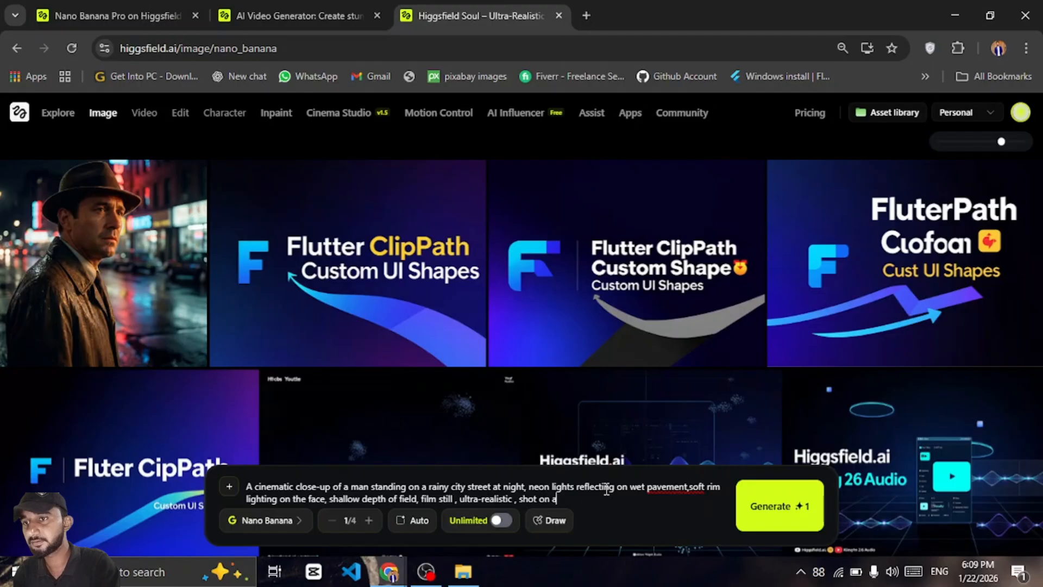
type(" cinema")
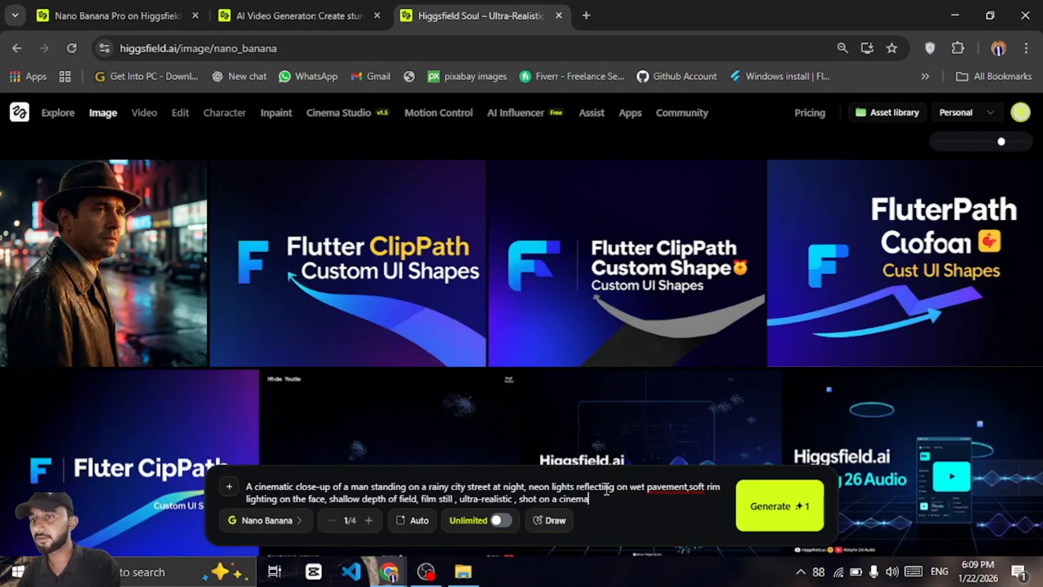
type(" camera")
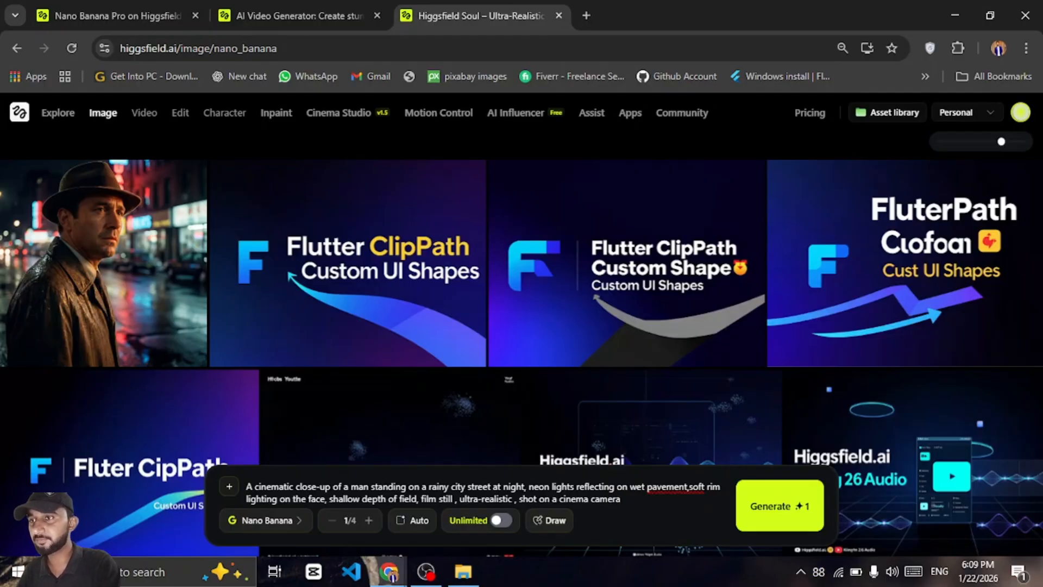
Append ', moody lighting , dramatic atmosphere' to the end of the prompt
type(", moo")
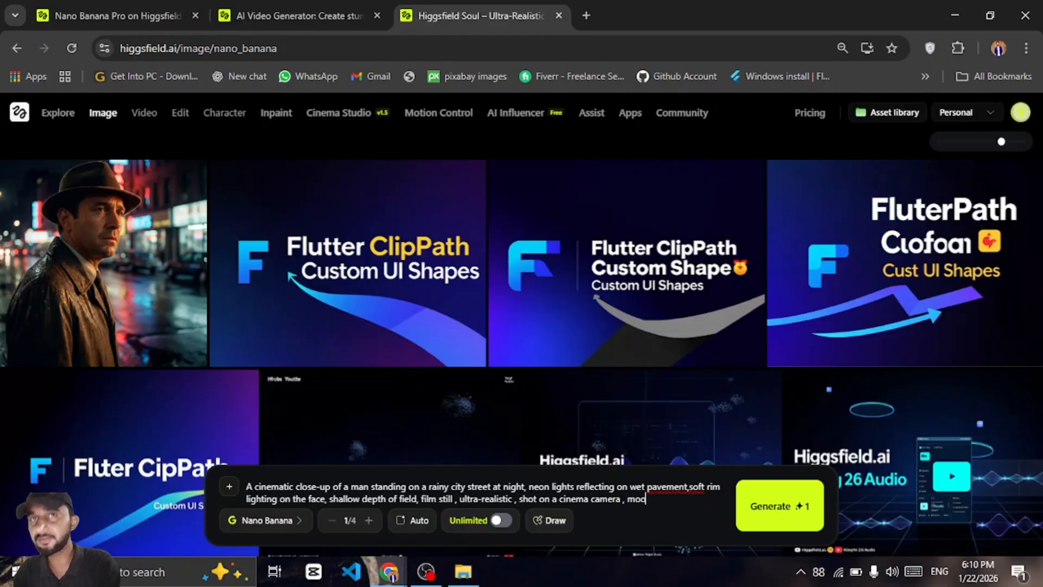
type("dy ligh")
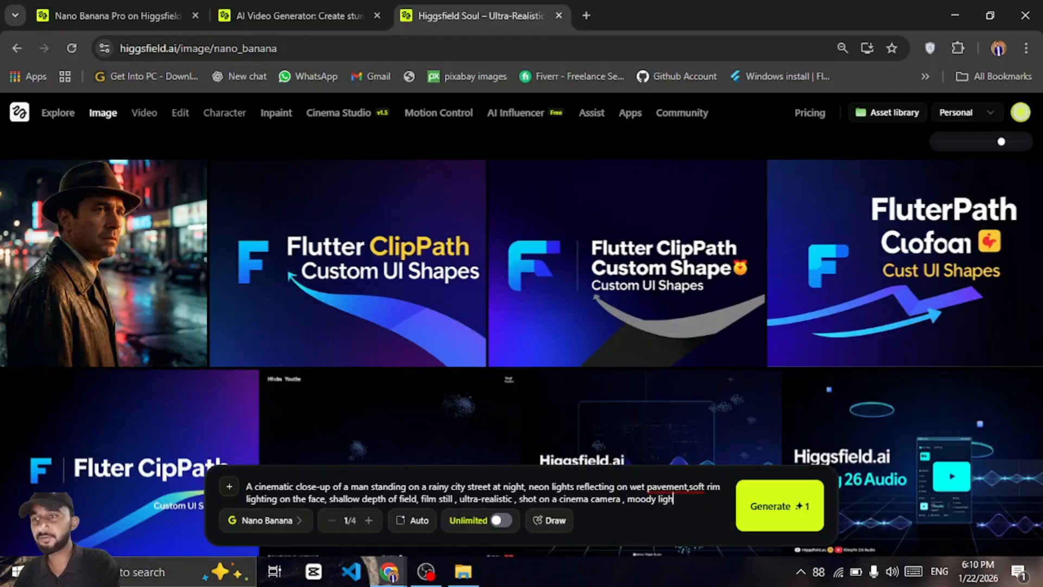
type("ting ,")
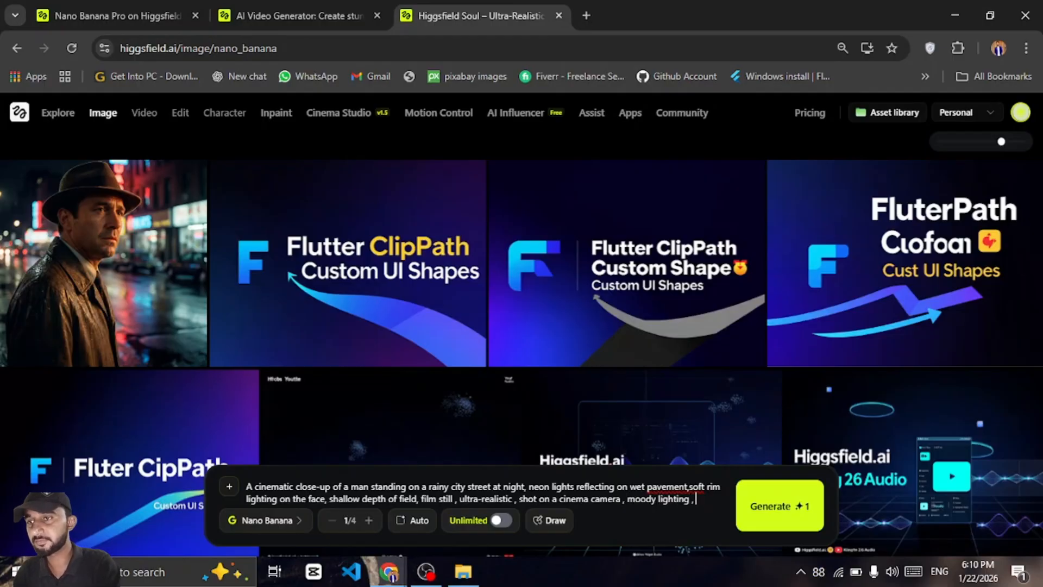
type(" dramatic")
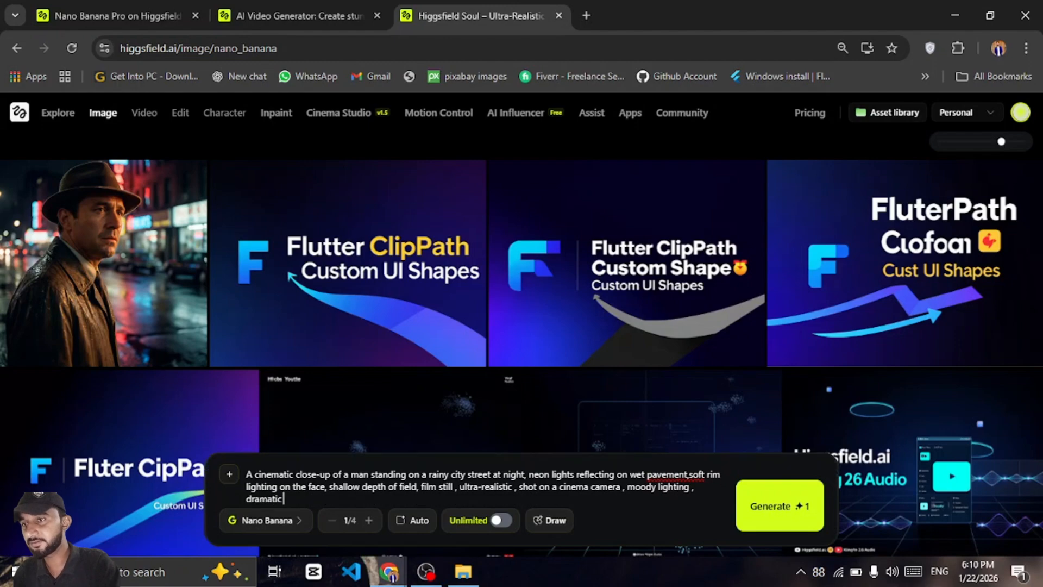
type(" at")
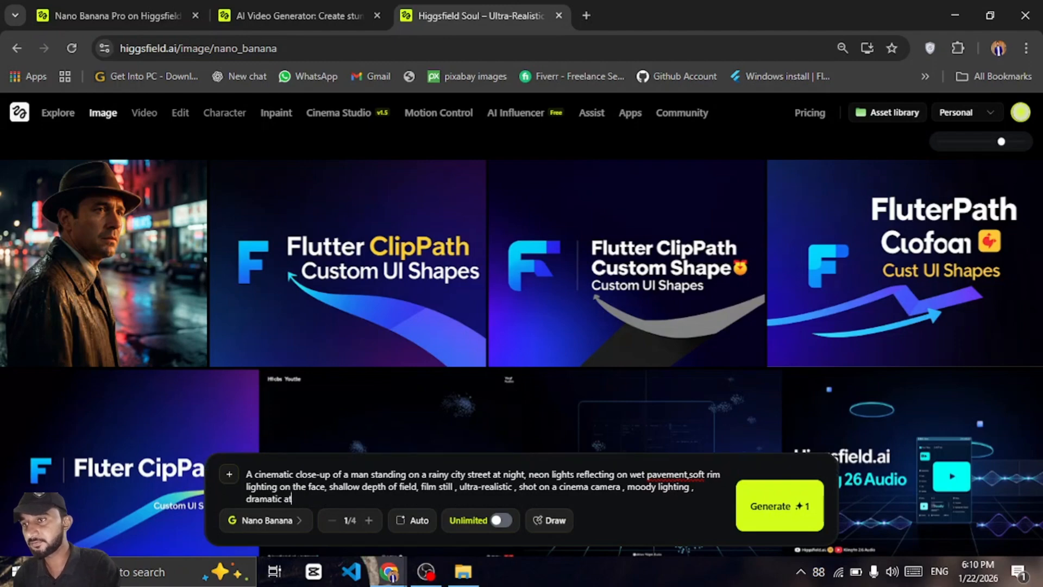
type("mosphara,")
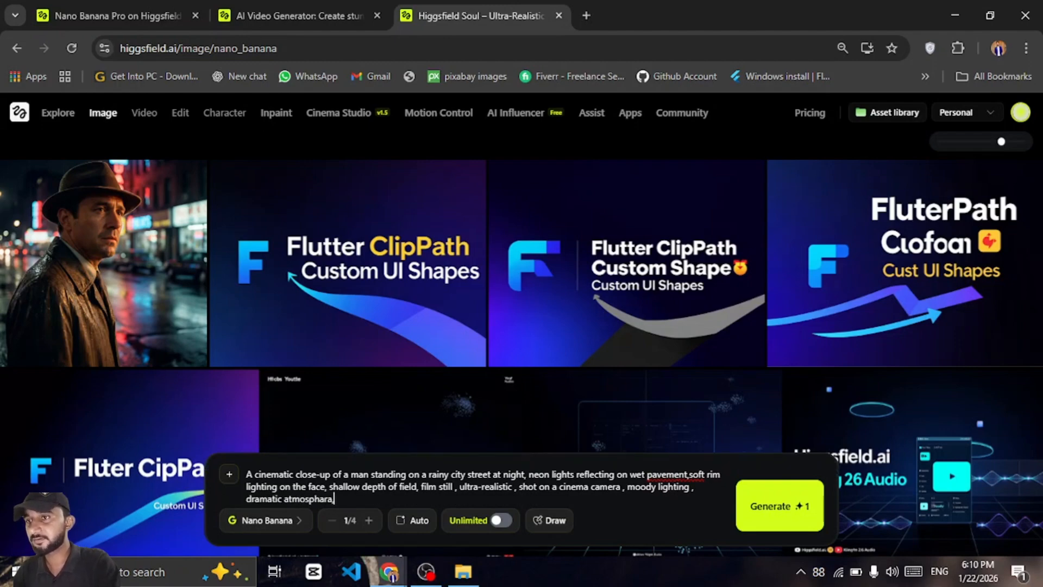
key("BackSpace")
type("e")
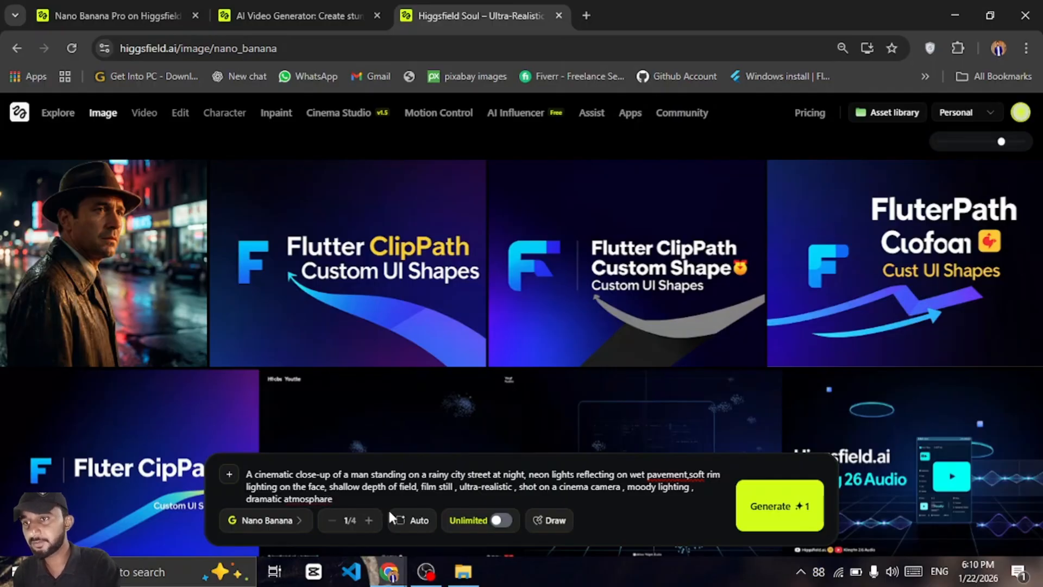
Adjust the spacing after 'pavement' and correct the misspelled 'atmosphare' to 'atmosphere' using the spell-check suggestion
double_click(679, 474)
right_click(680, 474)
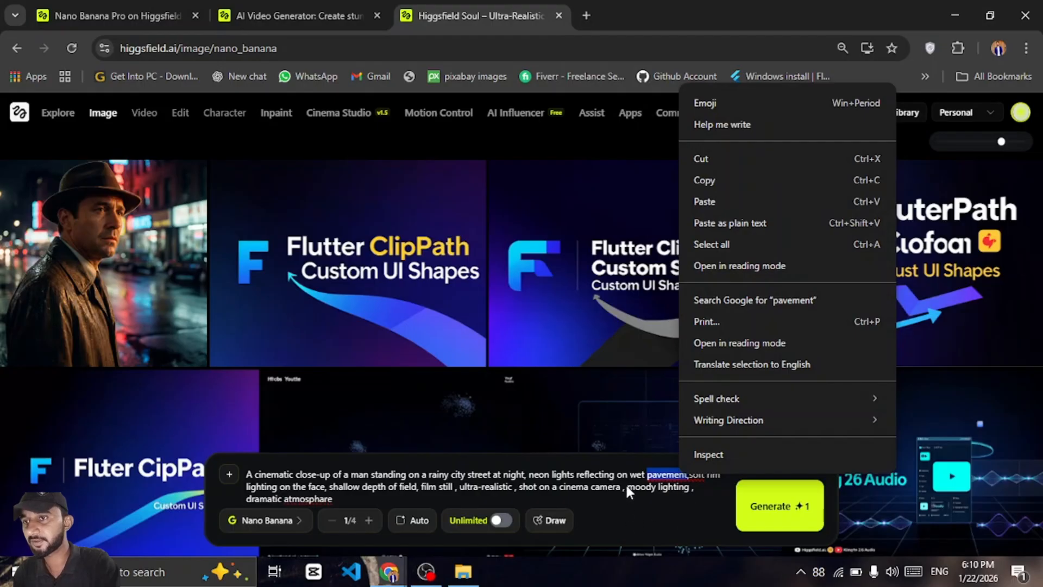
left_click(689, 476)
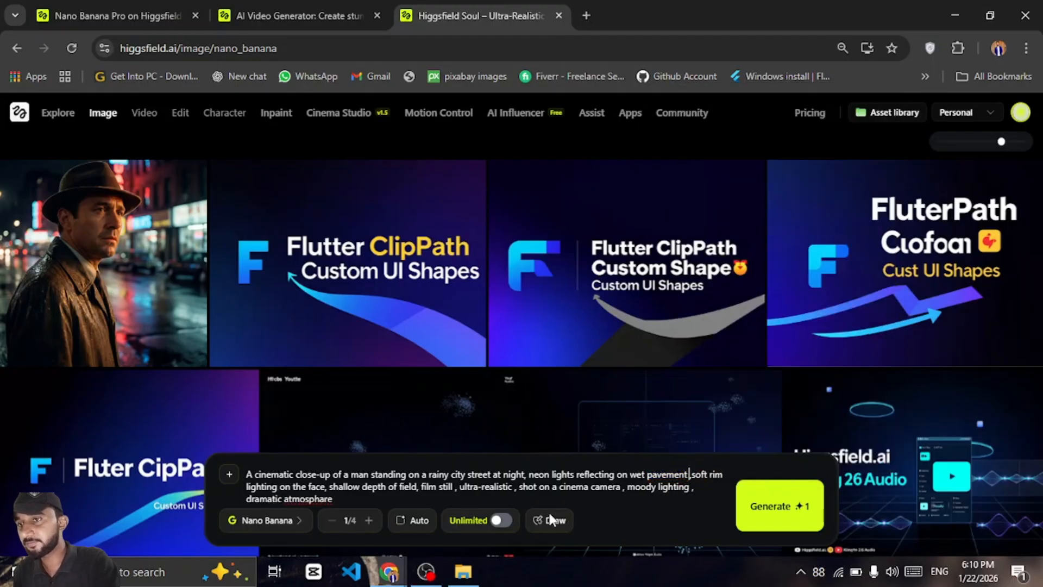
double_click(319, 498)
right_click(320, 497)
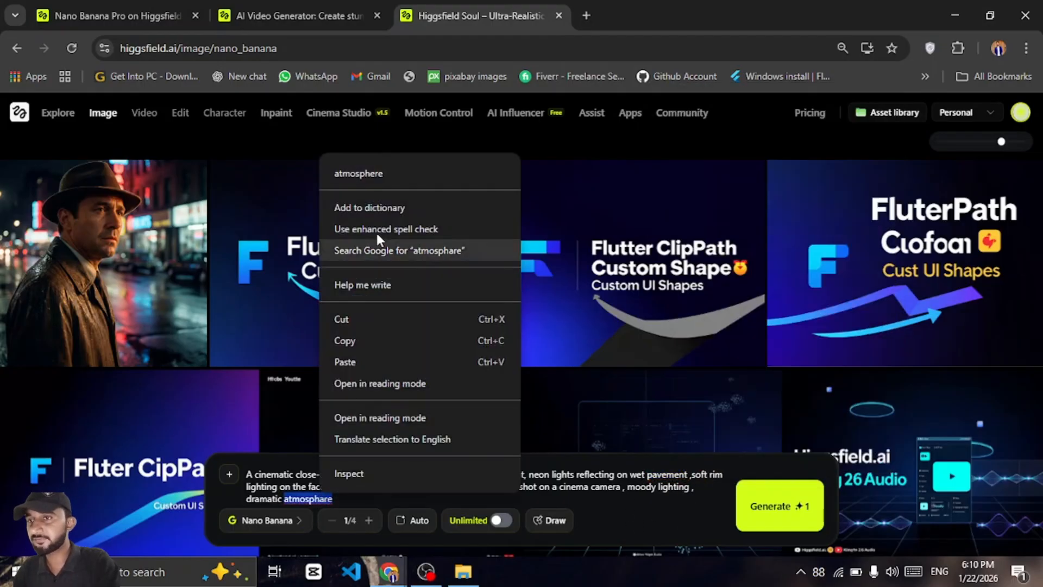
left_click(397, 172)
left_click(494, 486)
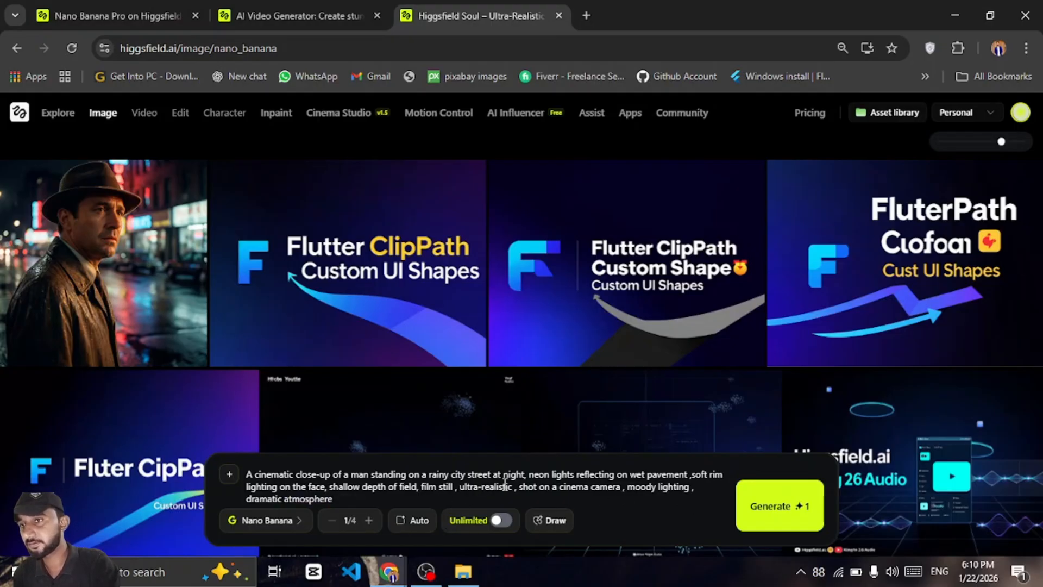
Switch the model to Nano Banana Pro with 4K quality and a 4:3 aspect ratio
left_click(288, 523)
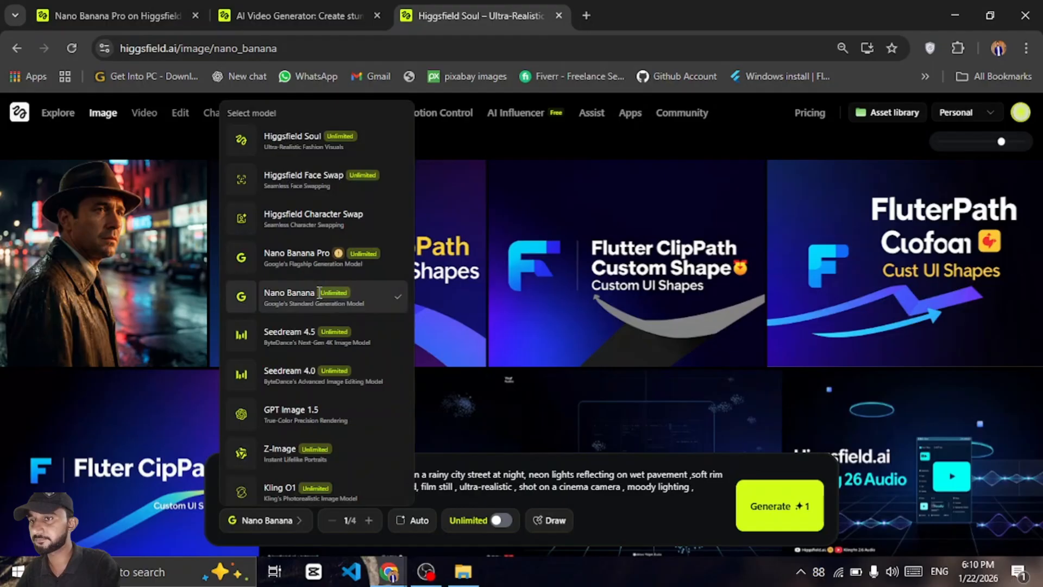
left_click(325, 265)
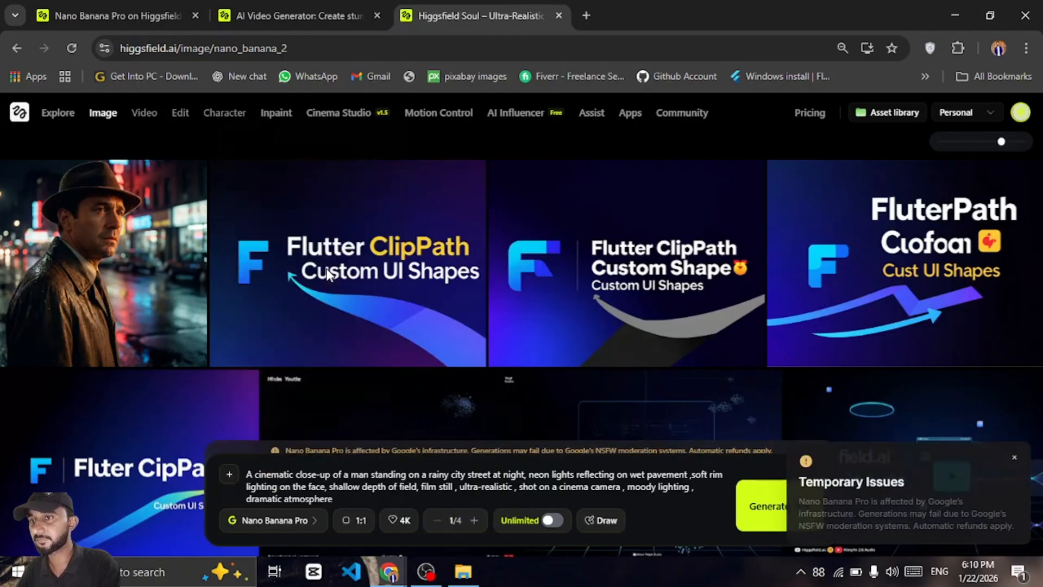
left_click(405, 521)
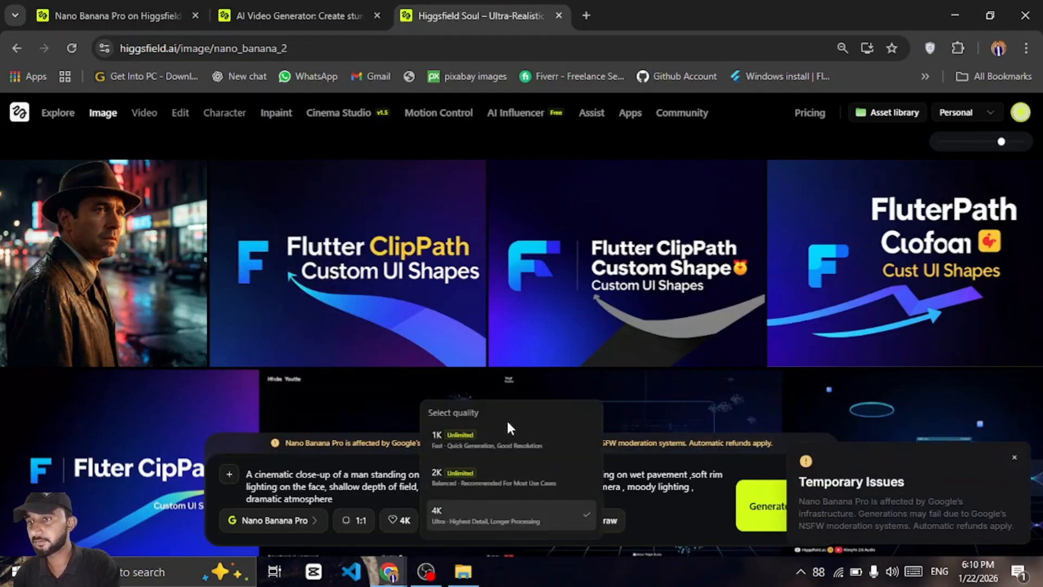
left_click(499, 516)
left_click(358, 522)
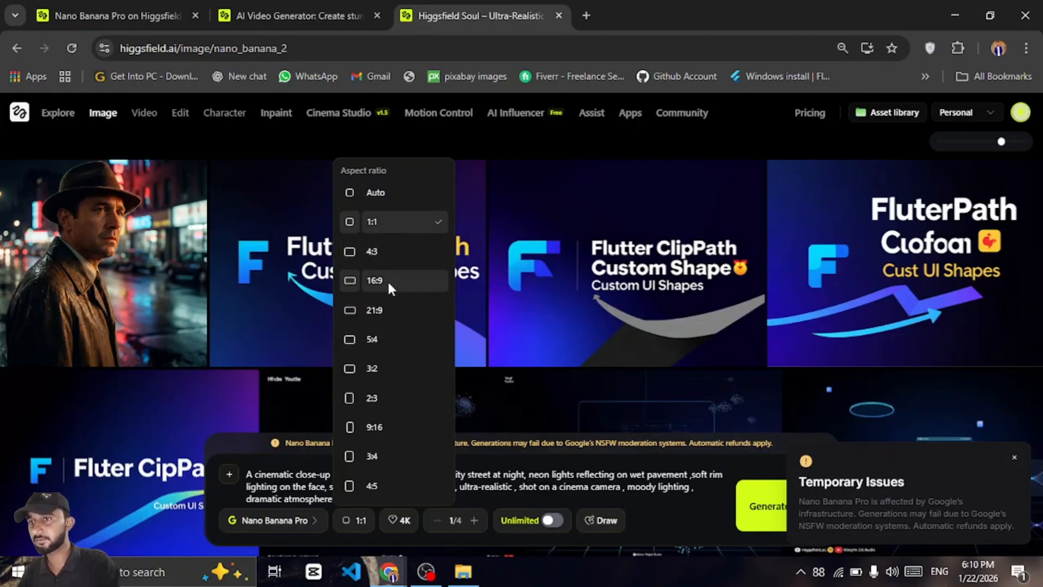
left_click(386, 253)
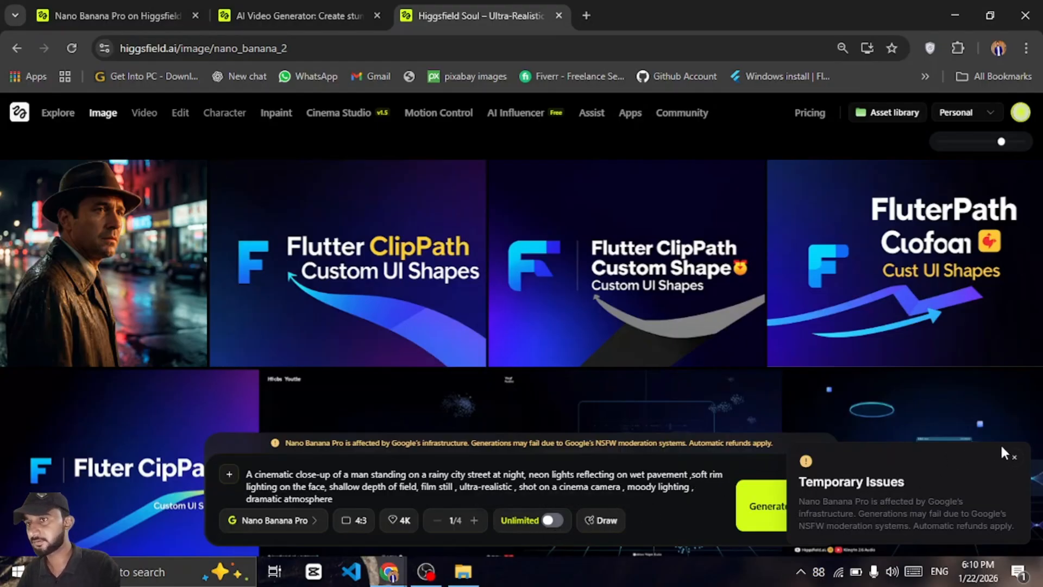
Dismiss the Temporary Issues notice and generate the image from the prompt
left_click(1015, 457)
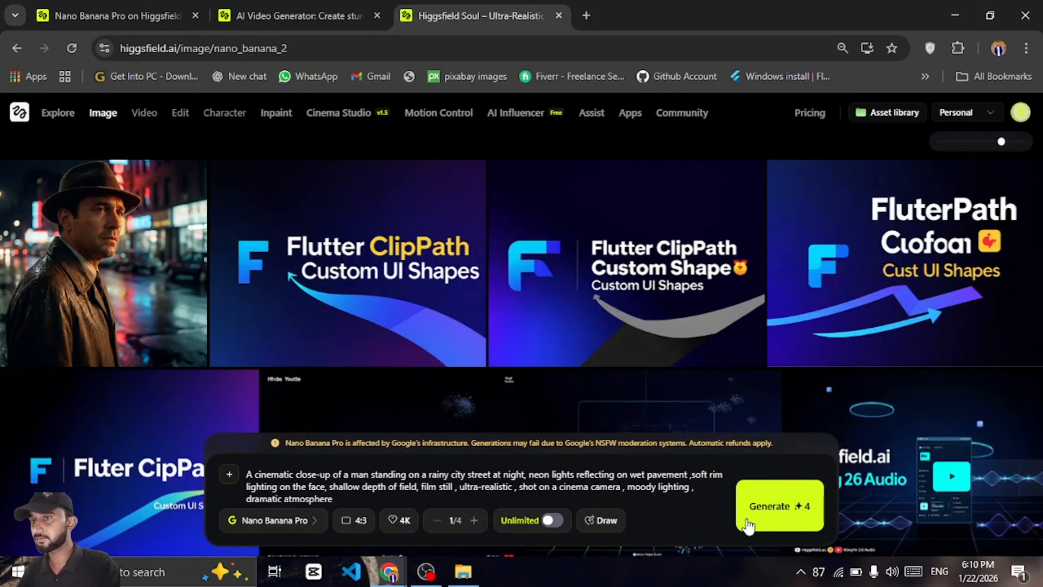
left_click(776, 526)
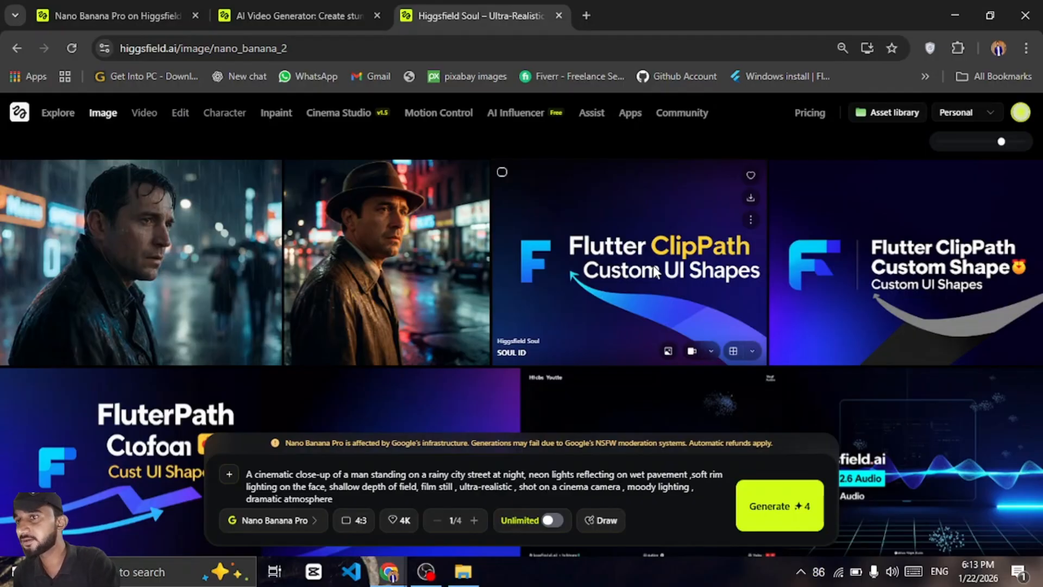
Open the newly generated rainy-street image and inspect it zoomed in alongside its prompt and details
left_click(138, 266)
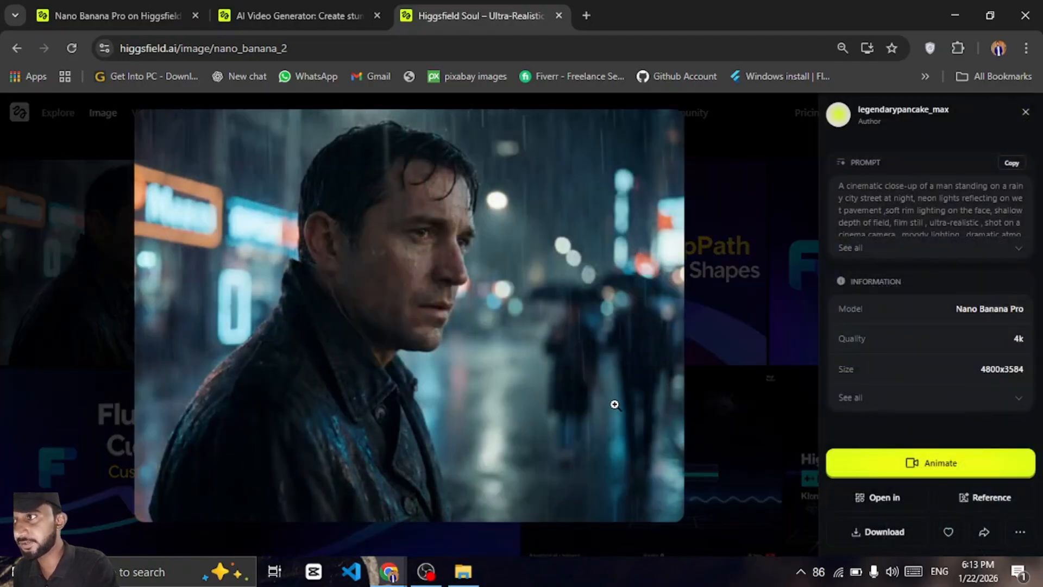
left_click(432, 242)
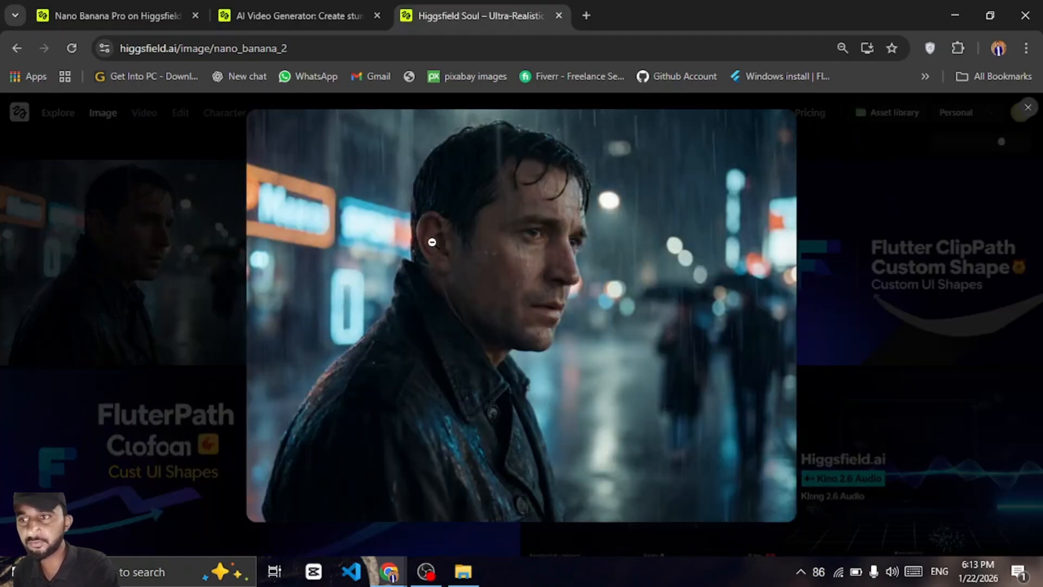
left_click(530, 258)
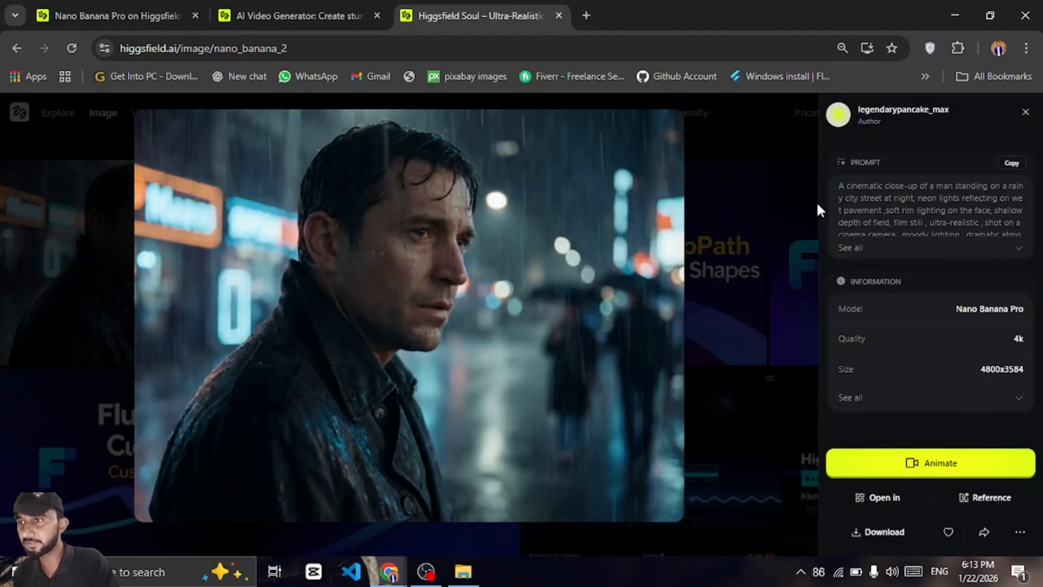
left_click_drag(919, 211, 961, 198)
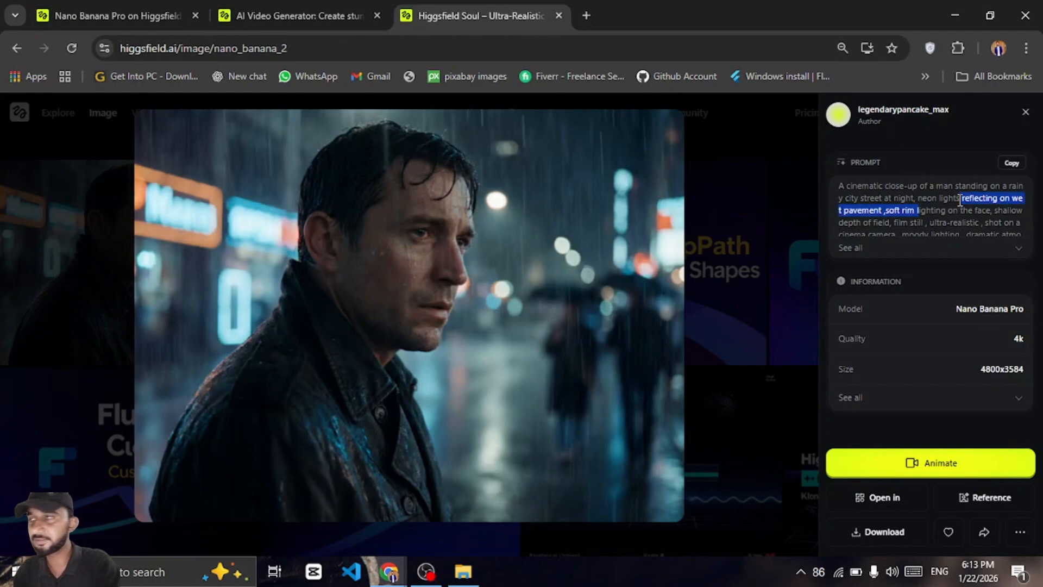
left_click(233, 377)
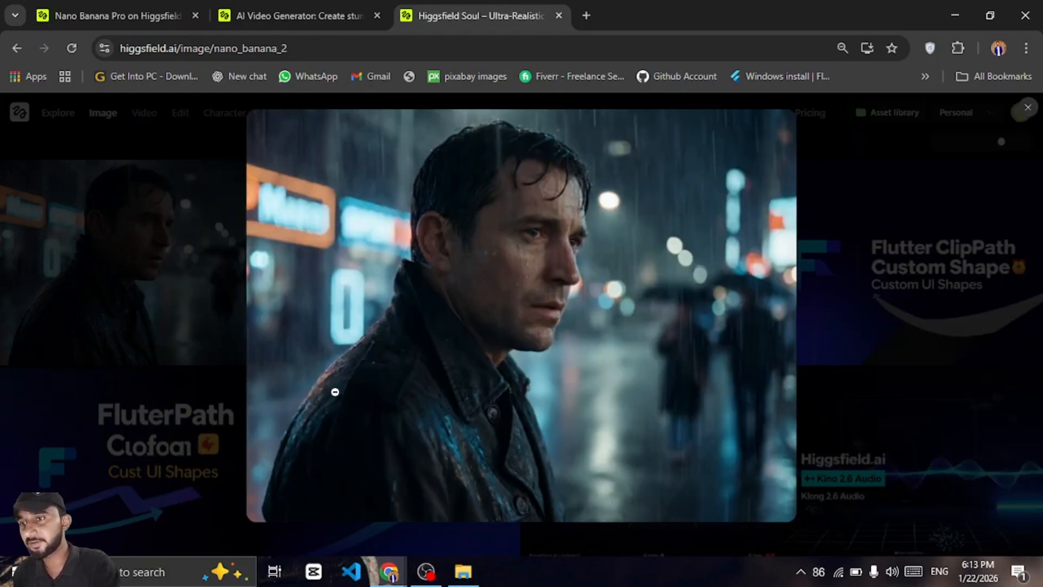
left_click(549, 339)
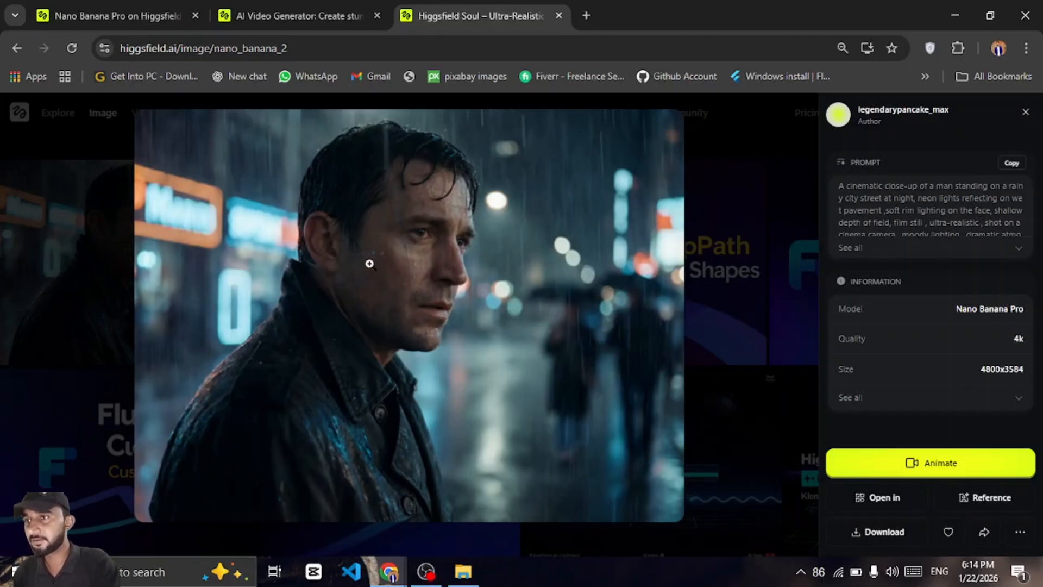
left_click(1025, 112)
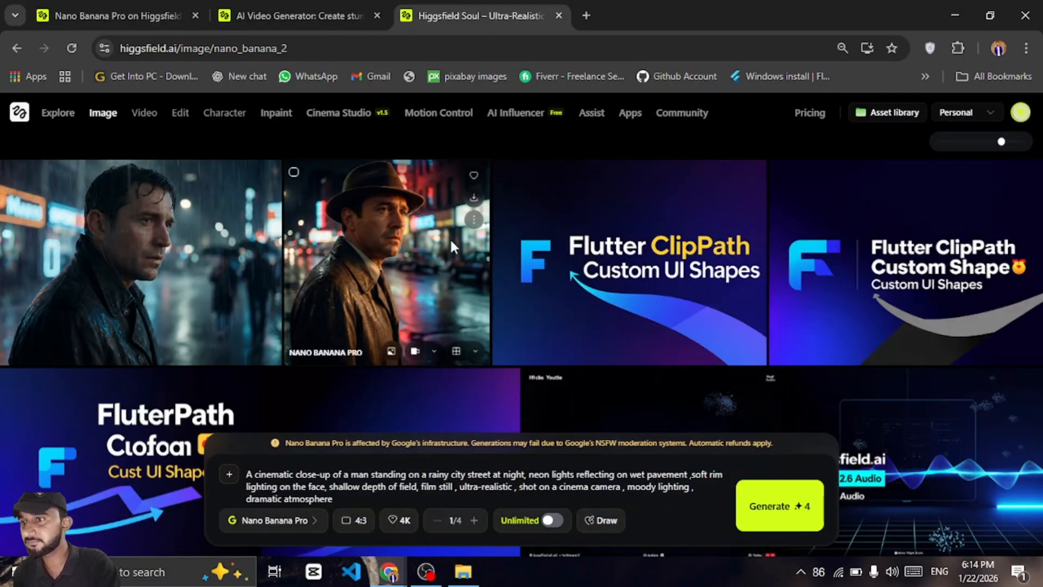
Open the earlier image of the man in the hat to compare it at full size
left_click(399, 248)
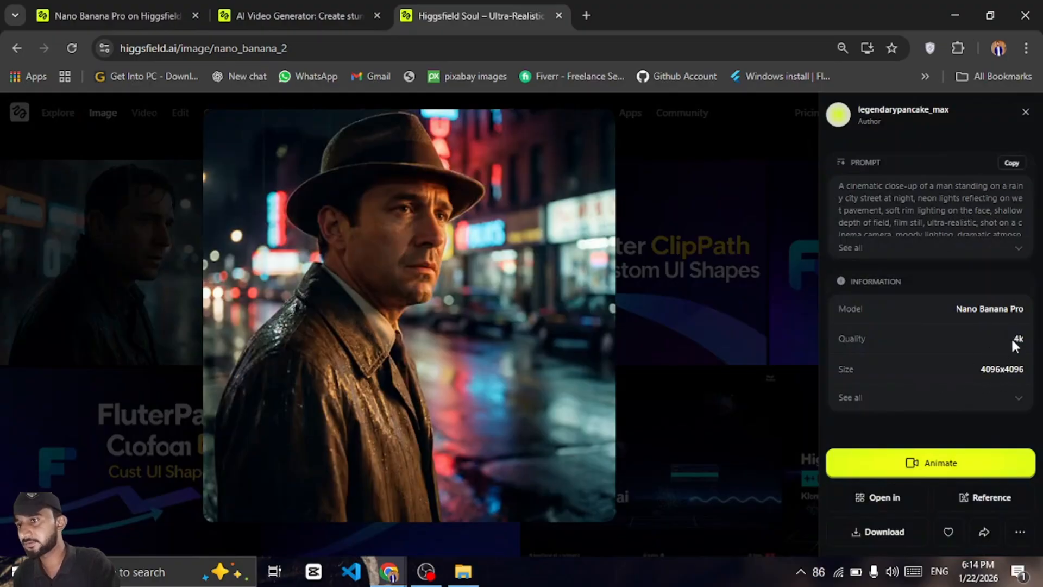
left_click(384, 275)
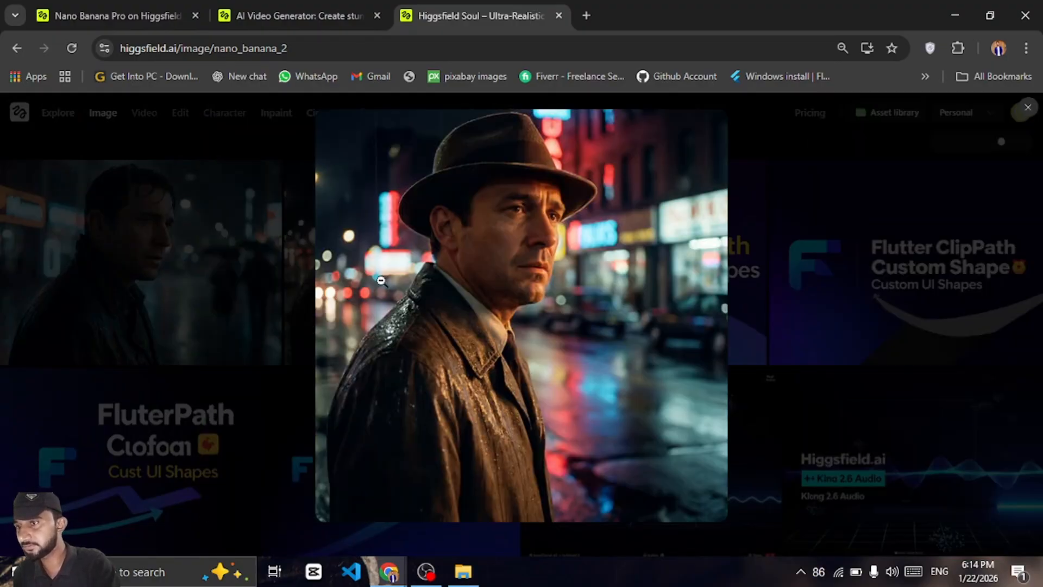
left_click(490, 284)
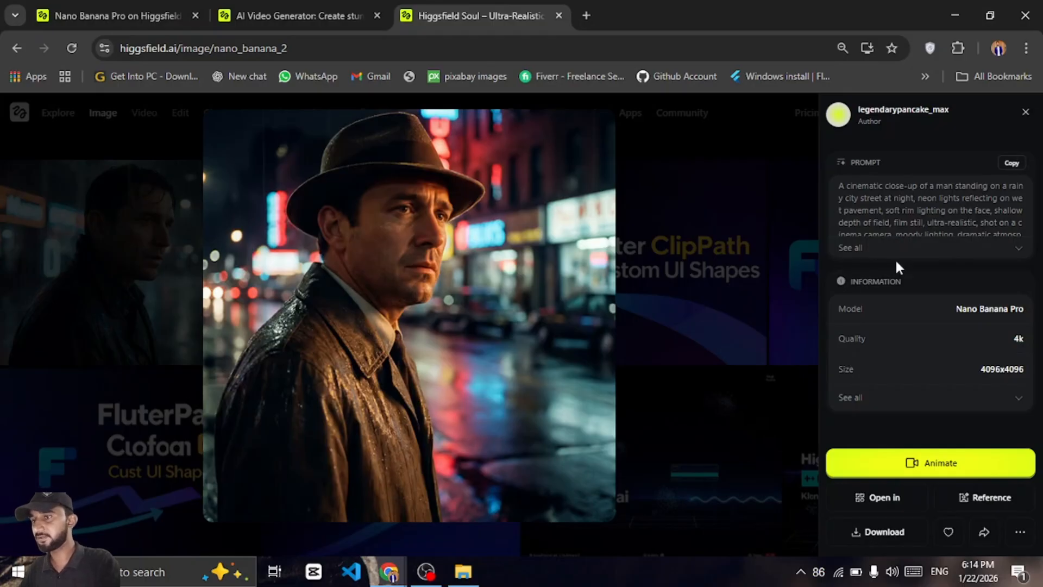
Close the image viewer and scroll through the gallery of generated images
left_click(1025, 112)
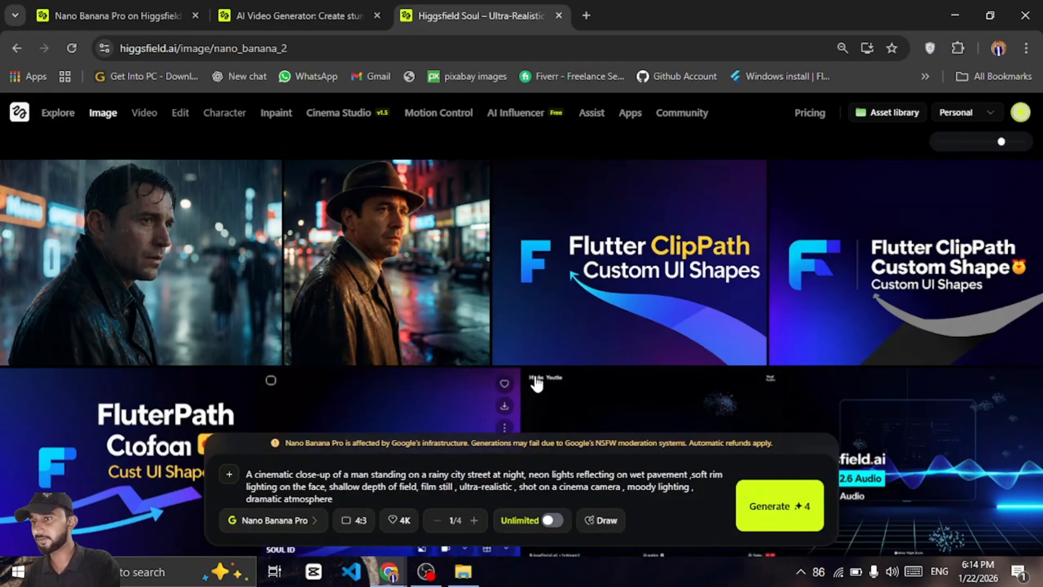
scroll(608, 380, "down", 4)
scroll(609, 381, "up", 4)
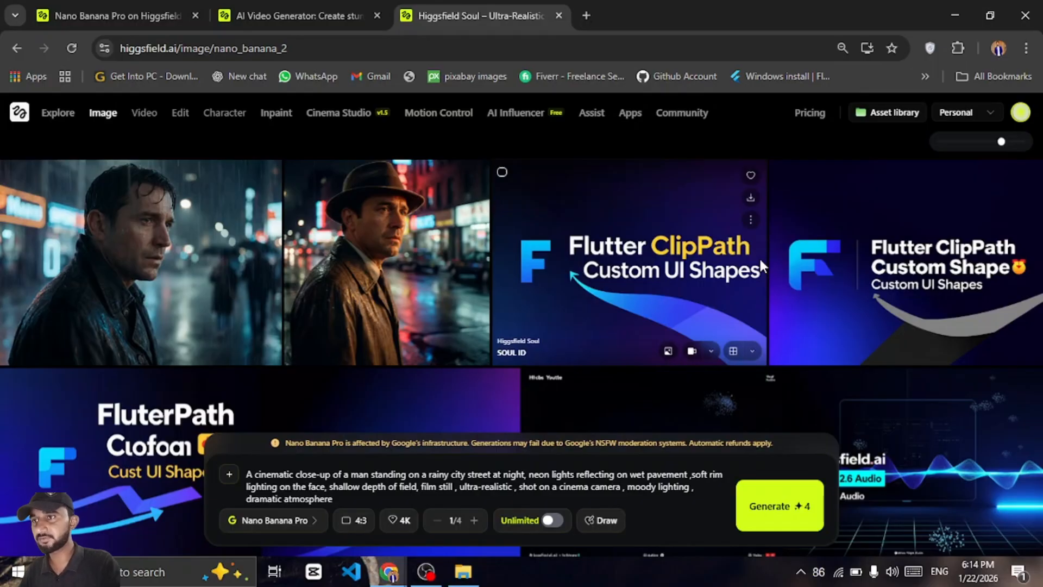
scroll(318, 335, "down", 2)
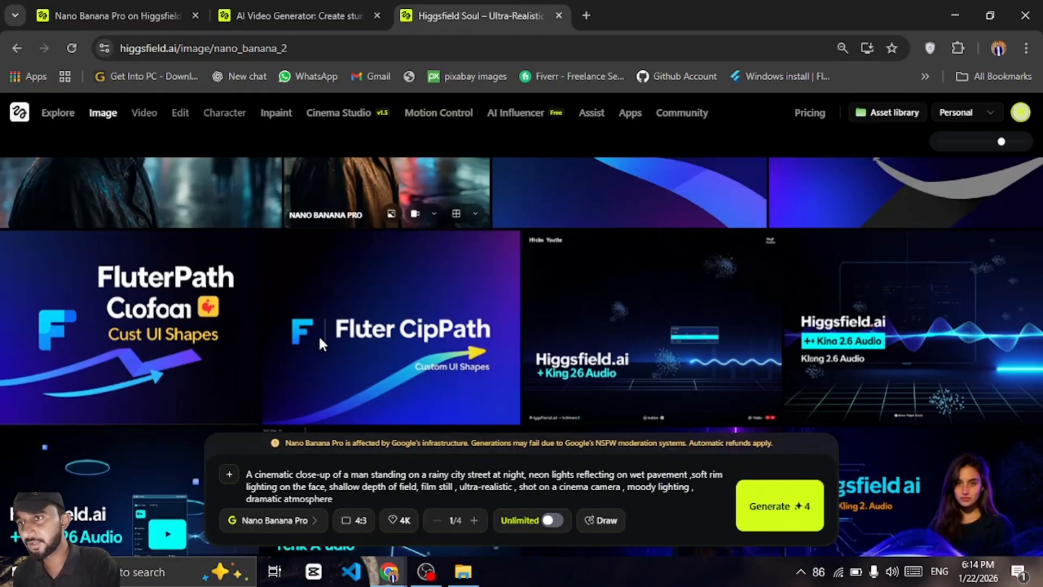
scroll(326, 335, "down", 2)
scroll(337, 333, "up", 4)
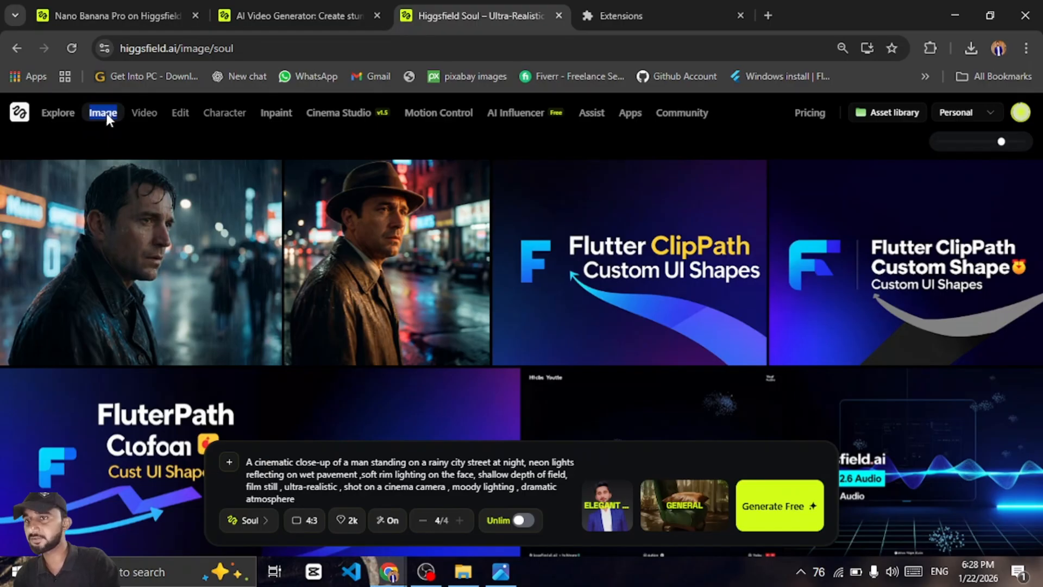
Open Cinema Studio from the Image menu and switch it to video generation
left_click(107, 113)
left_click(107, 206)
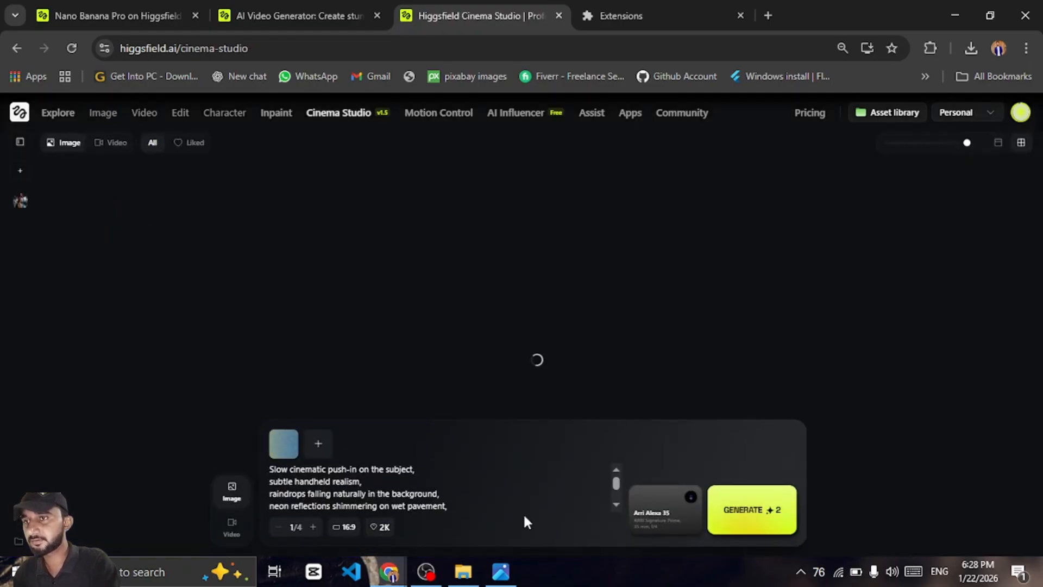
left_click(231, 535)
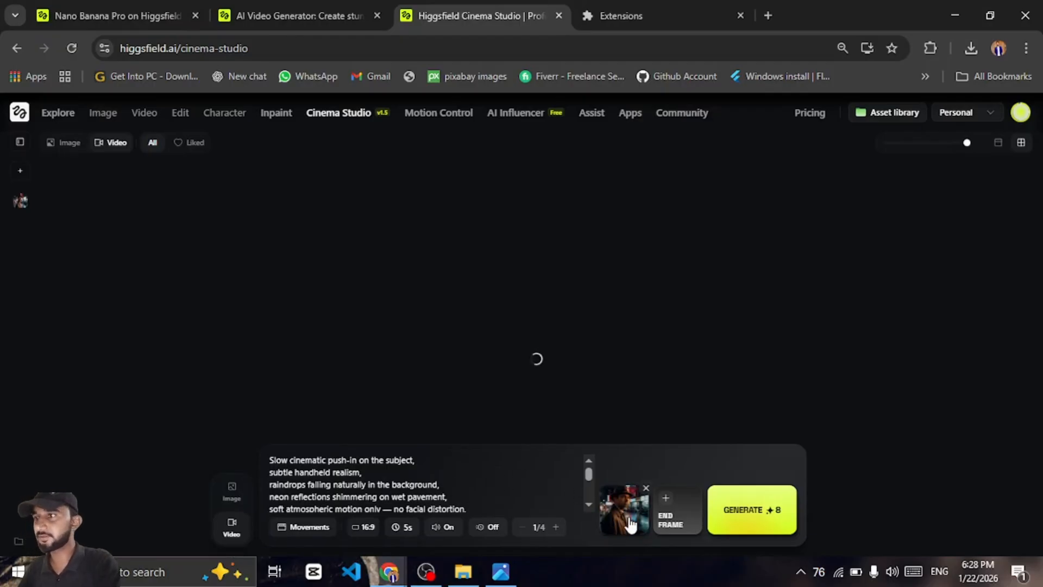
Replace the start frame with the rainy-street image of the man in the hat
left_click(646, 489)
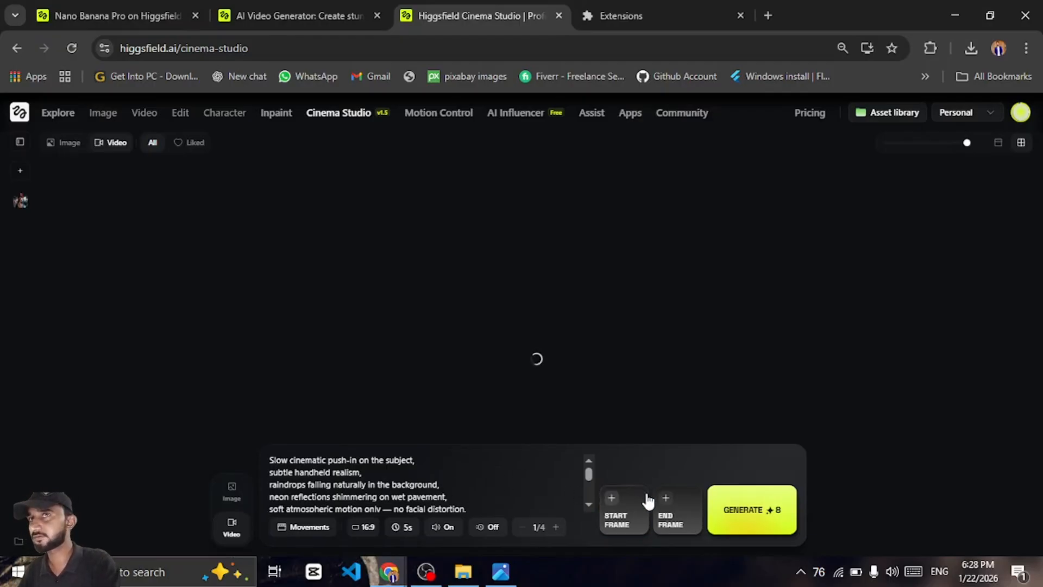
left_click(625, 511)
left_click(424, 331)
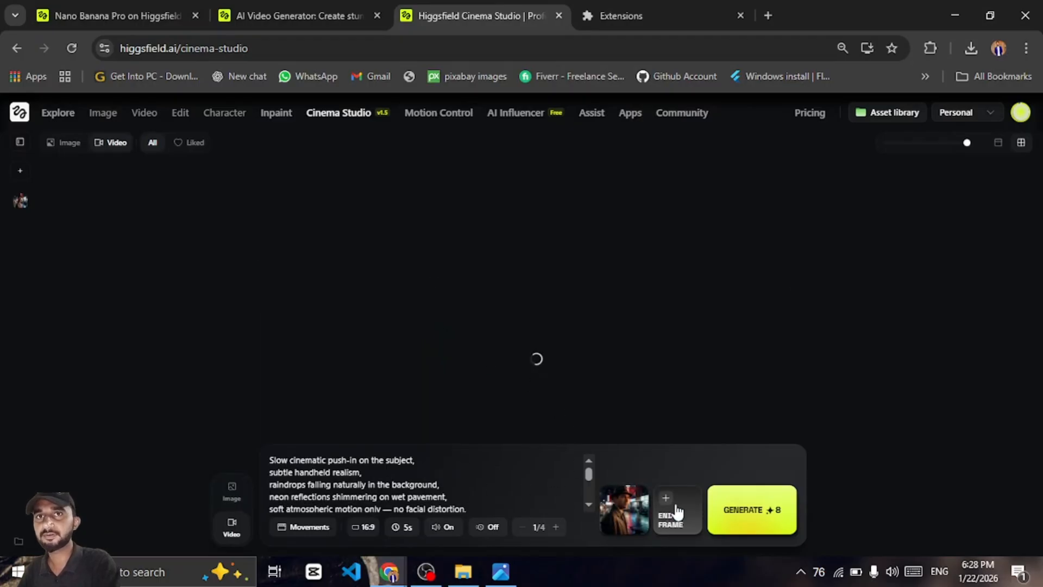
Review the motion prompt, keep the 16:9 aspect ratio and 5s duration, and generate the video
scroll(425, 478, "down", 2)
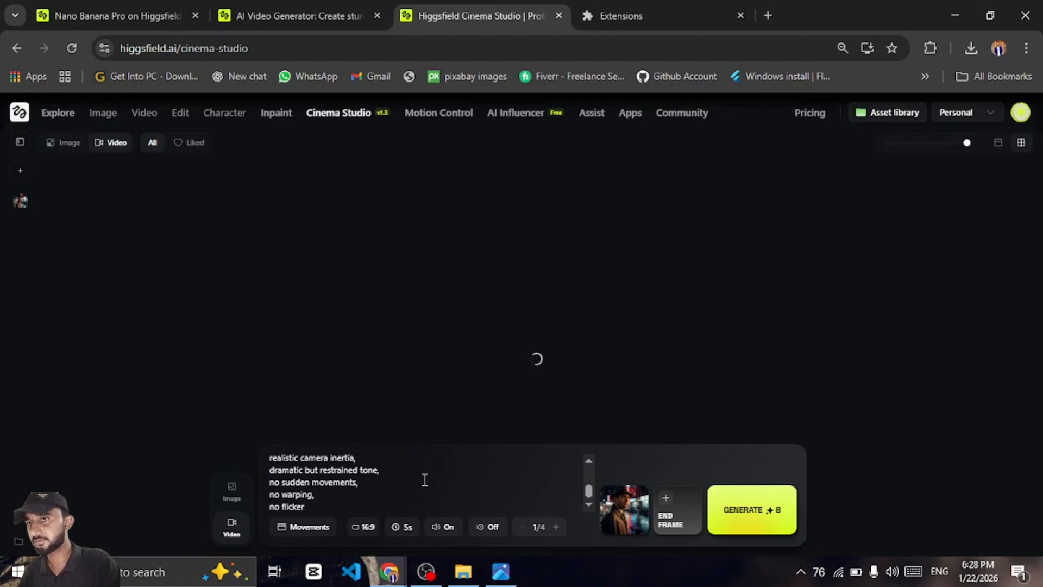
scroll(425, 480, "up", 3)
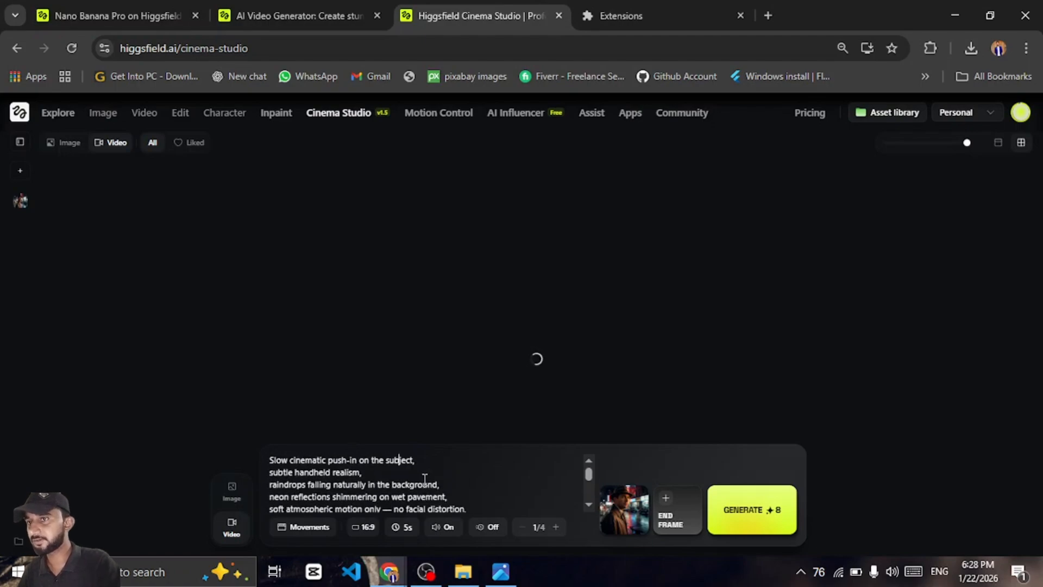
scroll(425, 479, "down", 3)
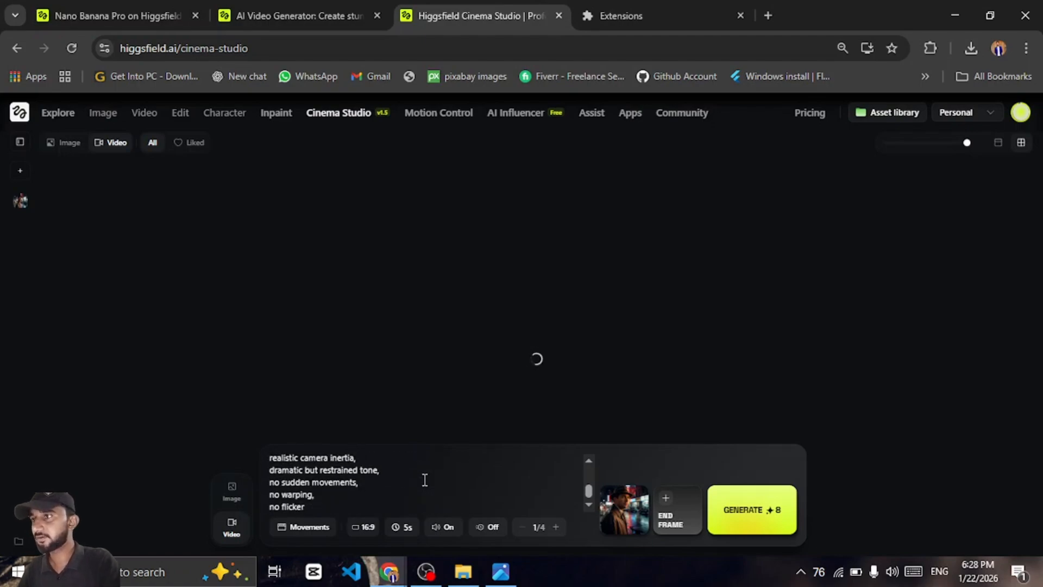
scroll(425, 480, "up", 4)
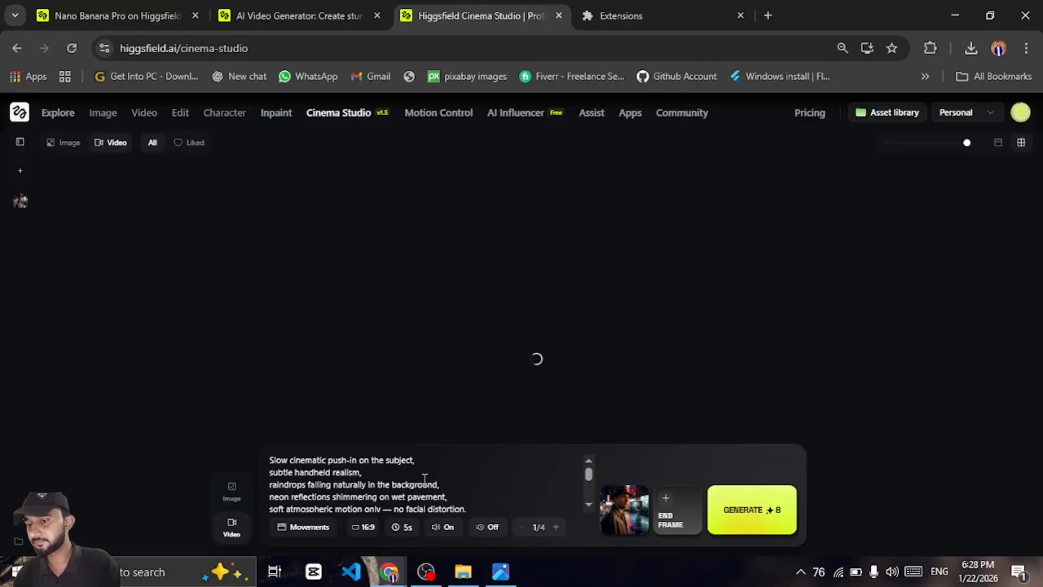
scroll(425, 479, "down", 3)
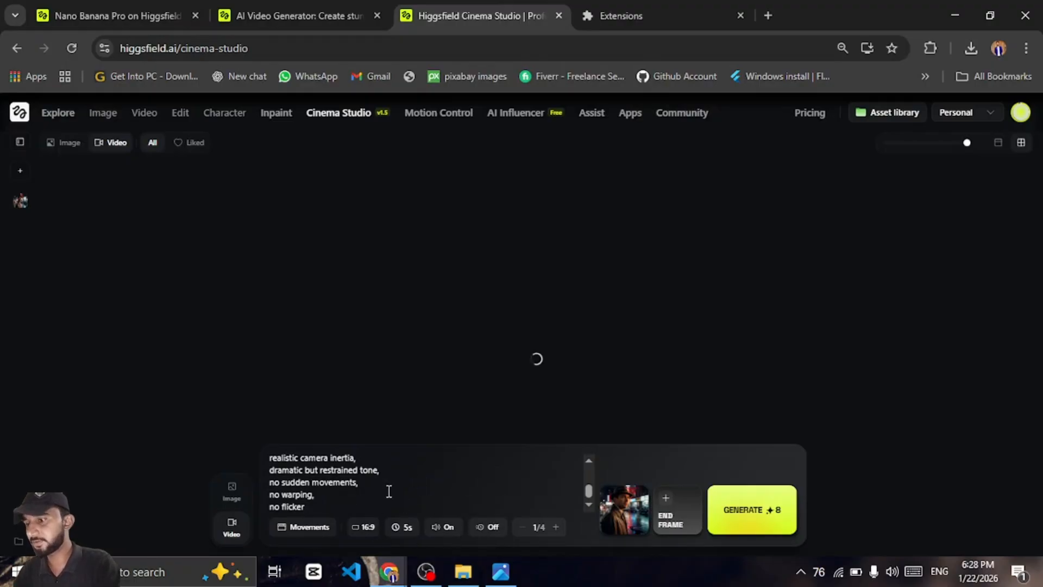
left_click(372, 530)
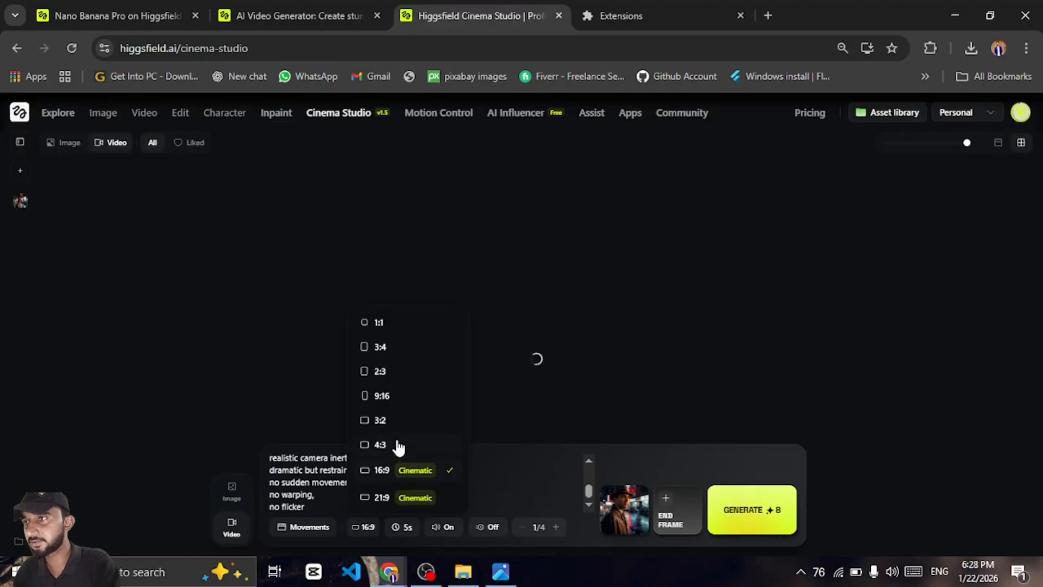
left_click(409, 473)
left_click(406, 528)
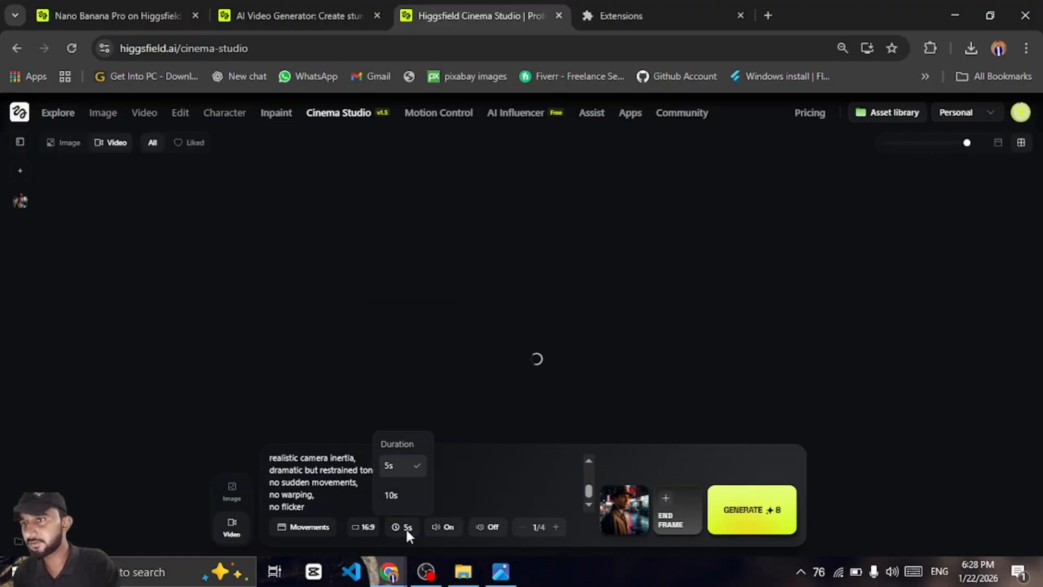
left_click(406, 468)
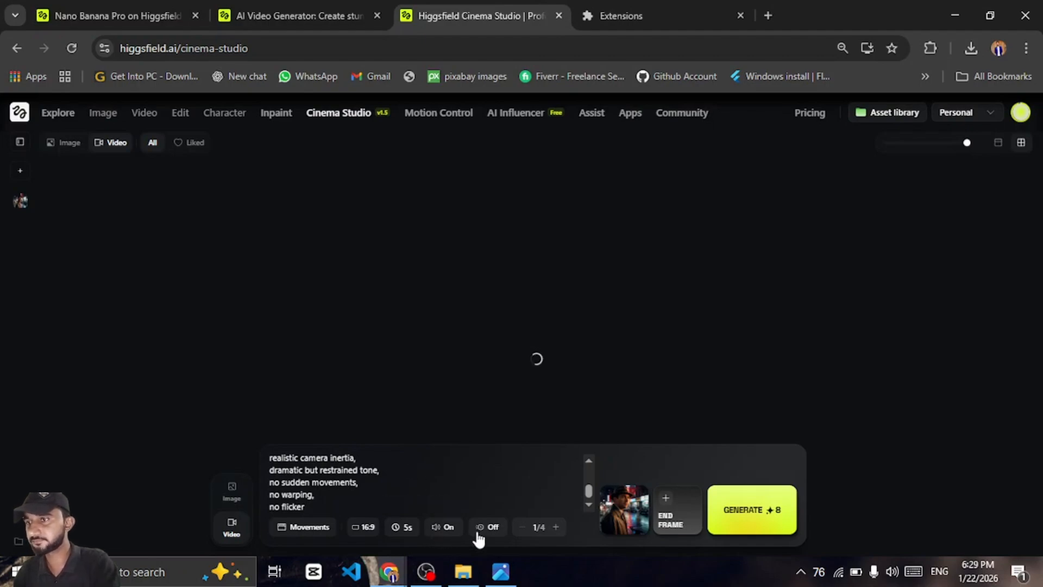
left_click(493, 531)
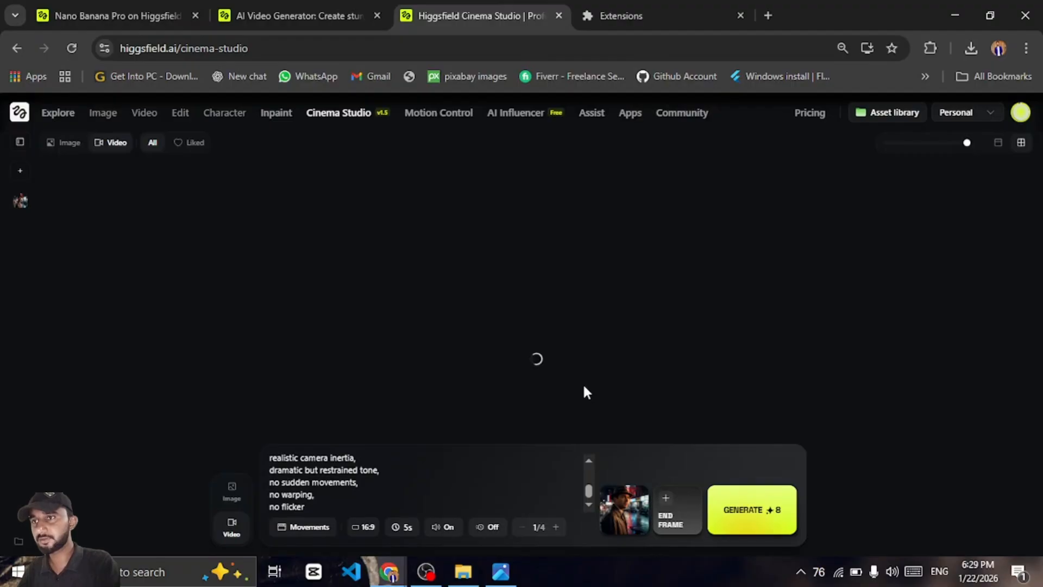
left_click(750, 525)
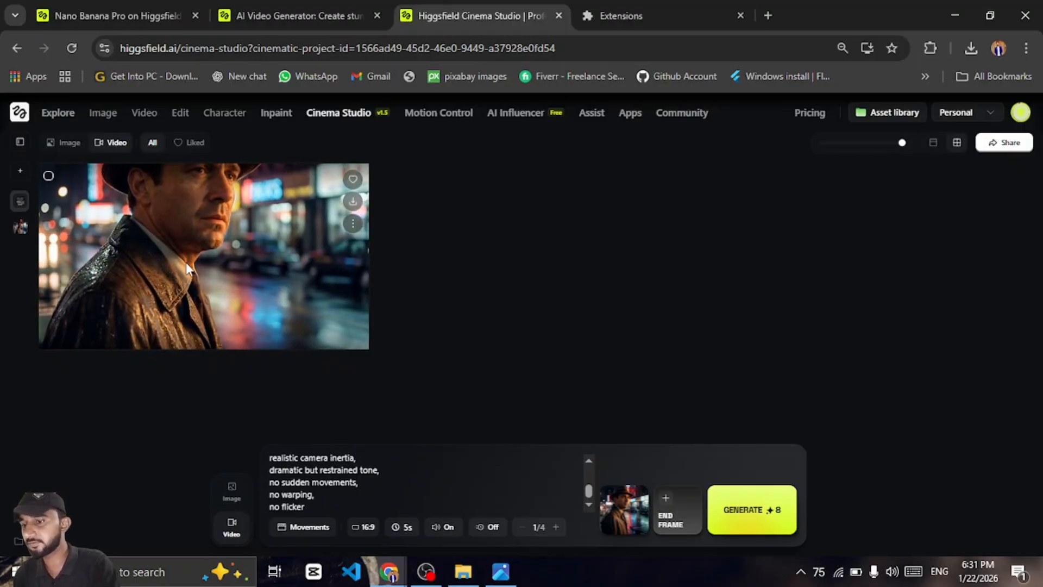
Open the generated video and play it back full size to review the animation
left_click(242, 276)
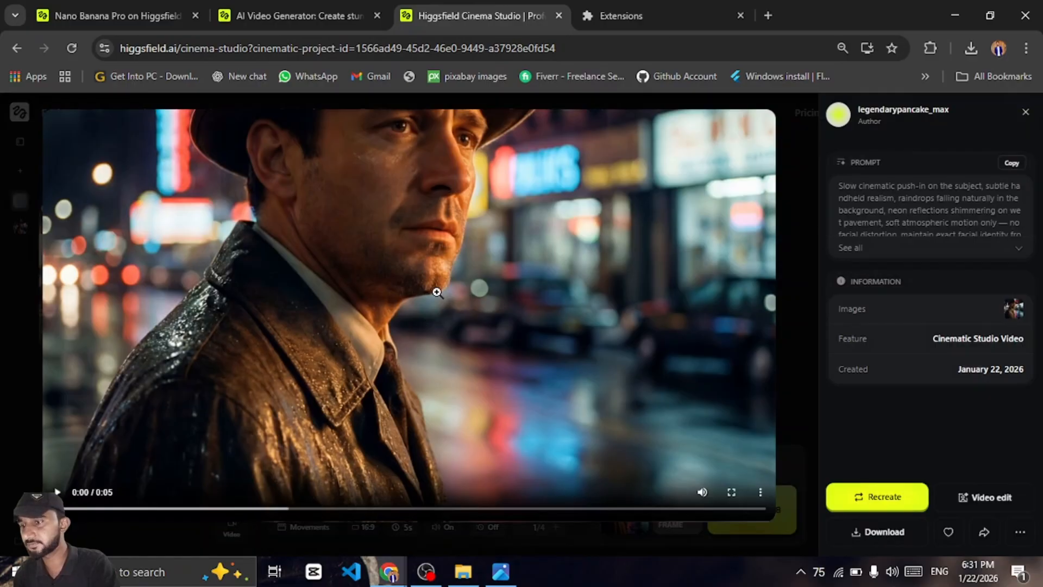
left_click(58, 492)
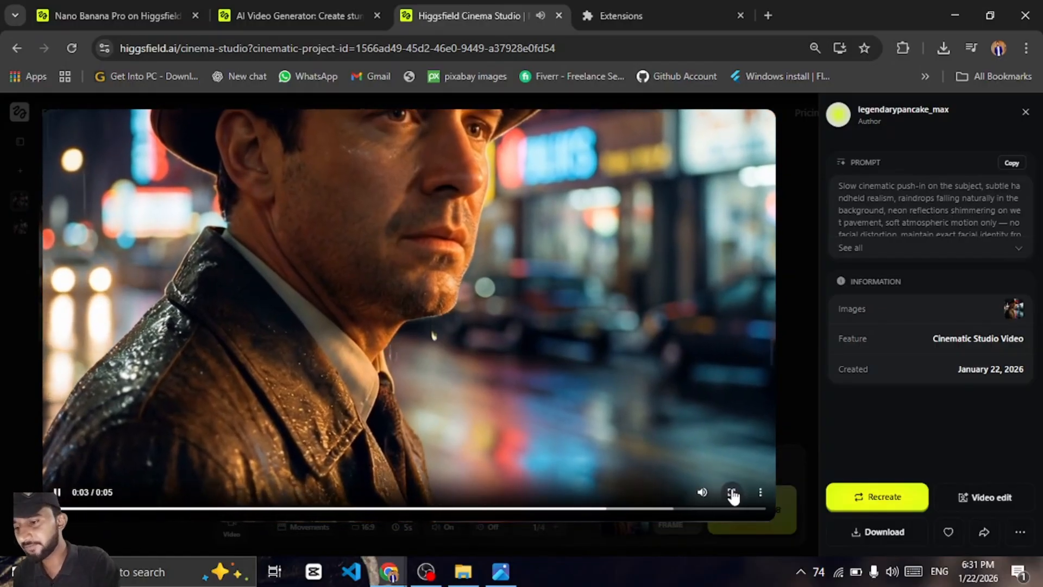
left_click(731, 492)
left_click(974, 553)
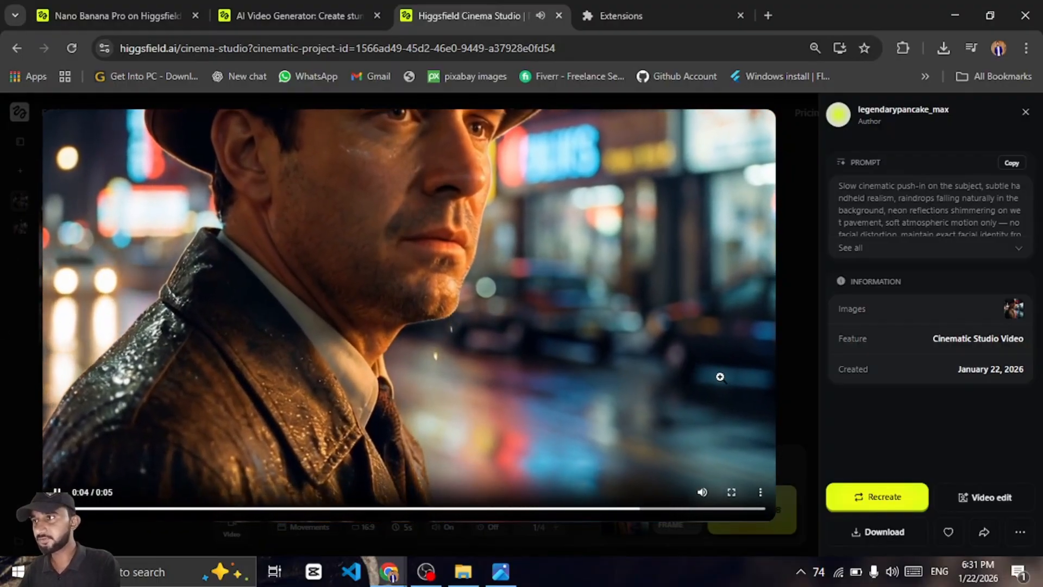
left_click(811, 419)
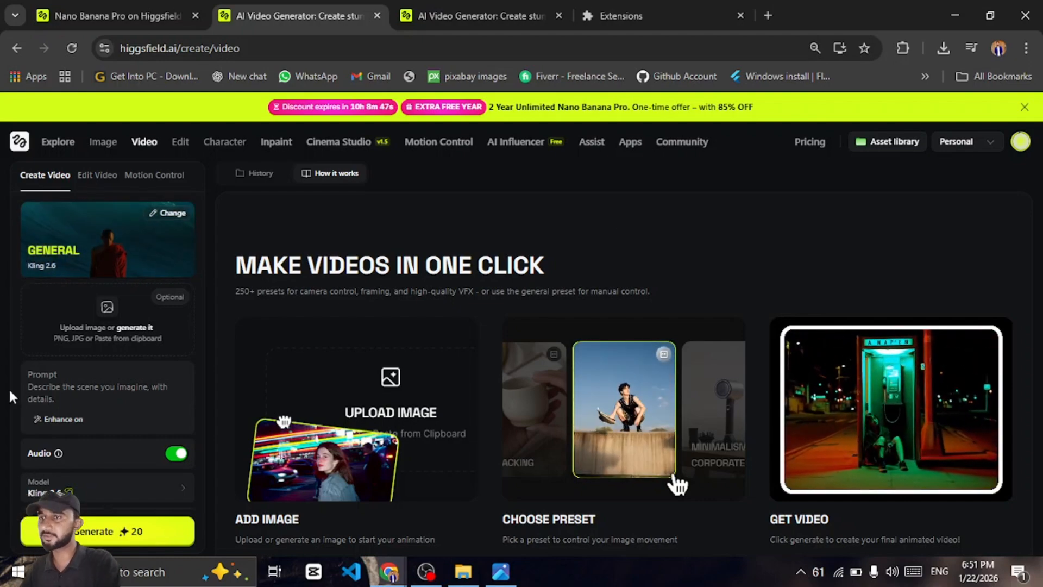
Browse the available video models, including the Kling versions, in the model list
left_click(94, 490)
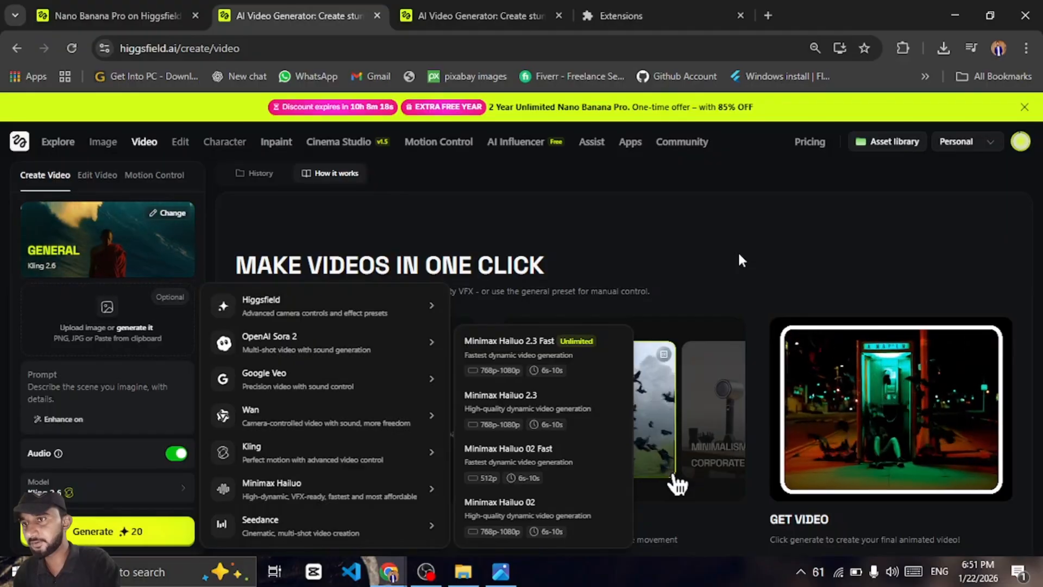
left_click(119, 385)
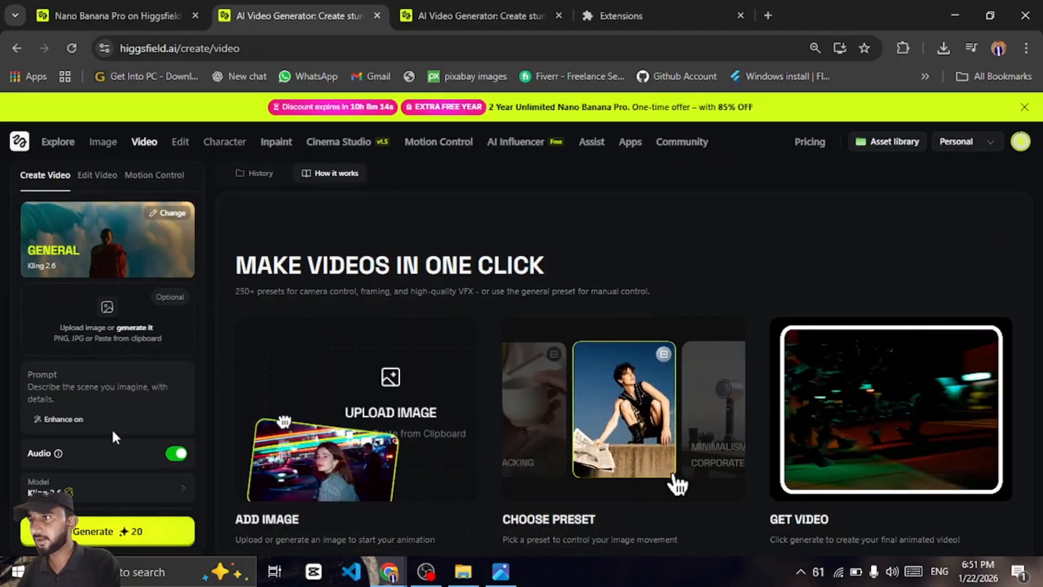
left_click(109, 489)
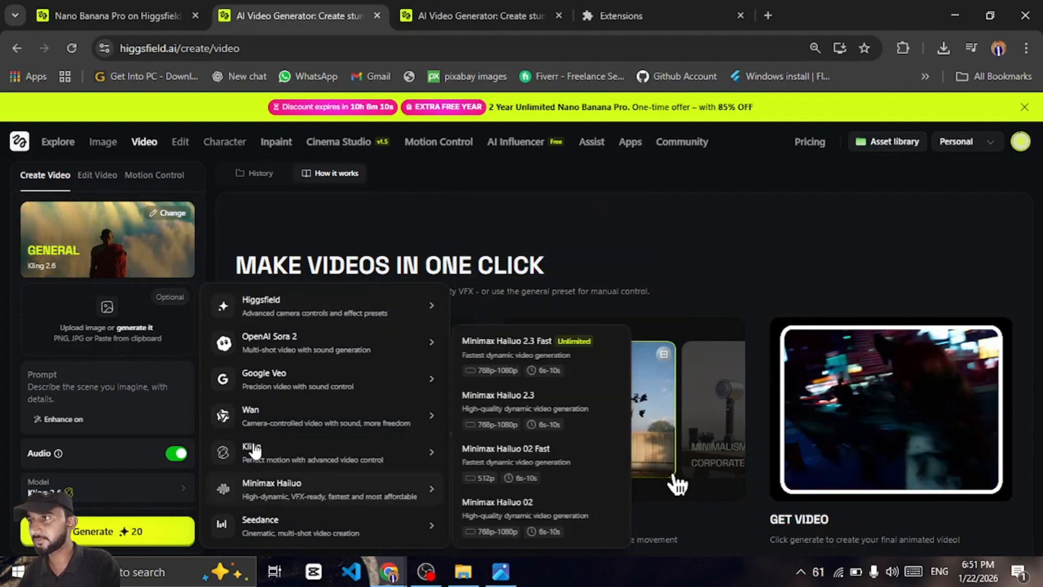
mouse_move(261, 458)
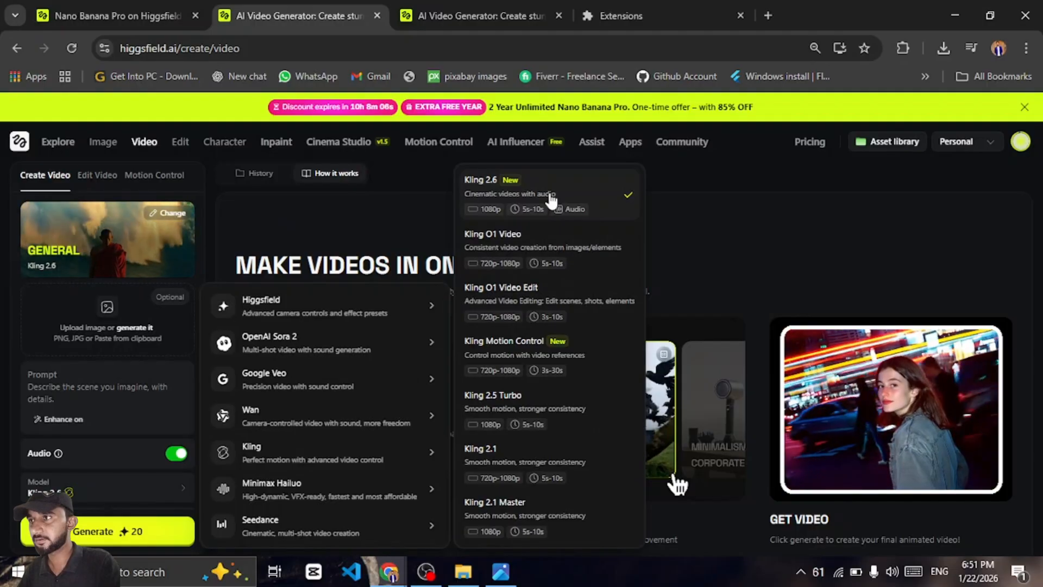
Close the model list and begin the prompt with "A cinematic medium shot of a man speaking calmly in a rainy city at night,"
left_click(112, 387)
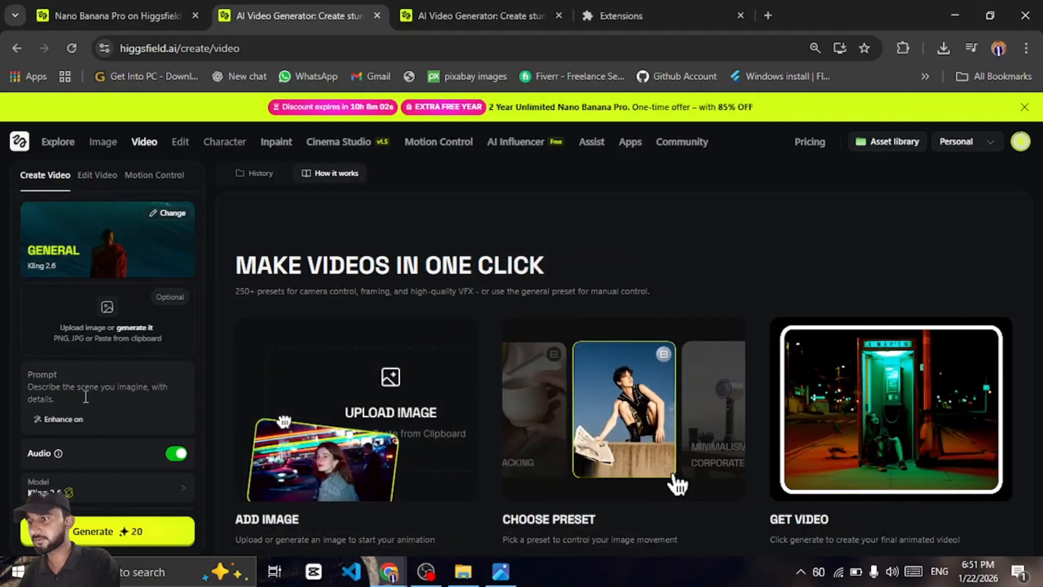
type("A")
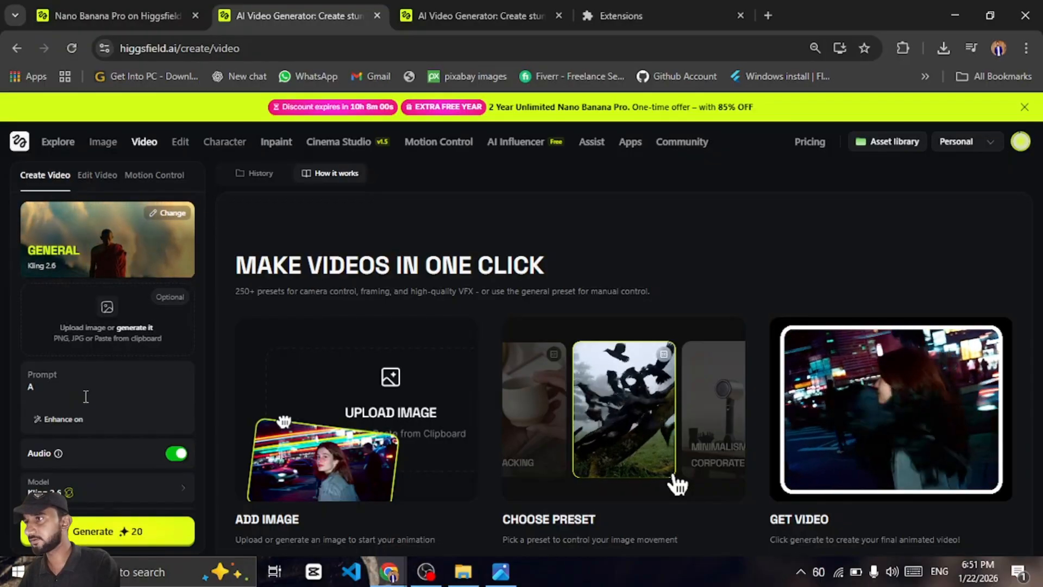
type(" d")
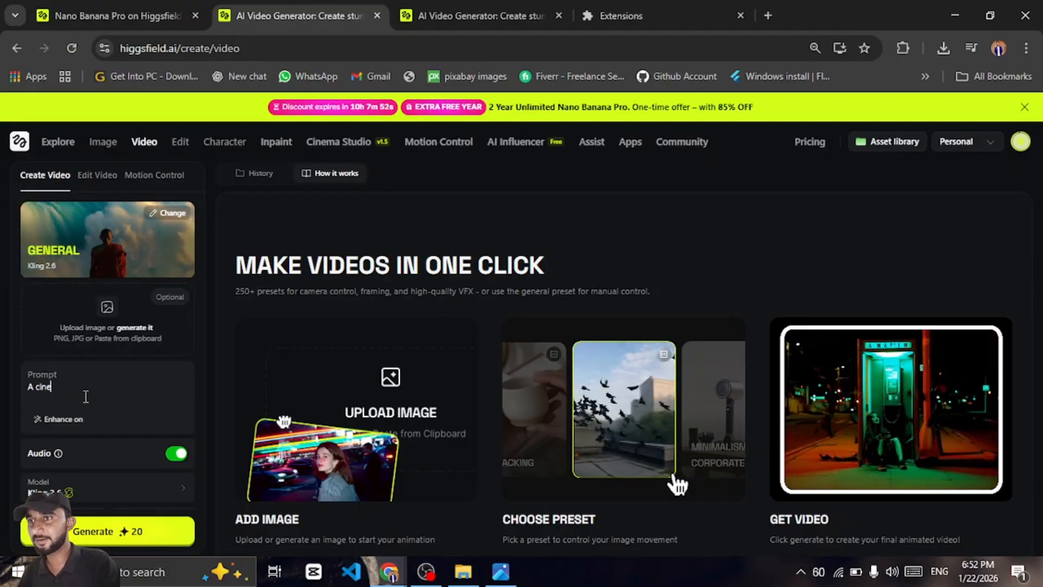
type("inem")
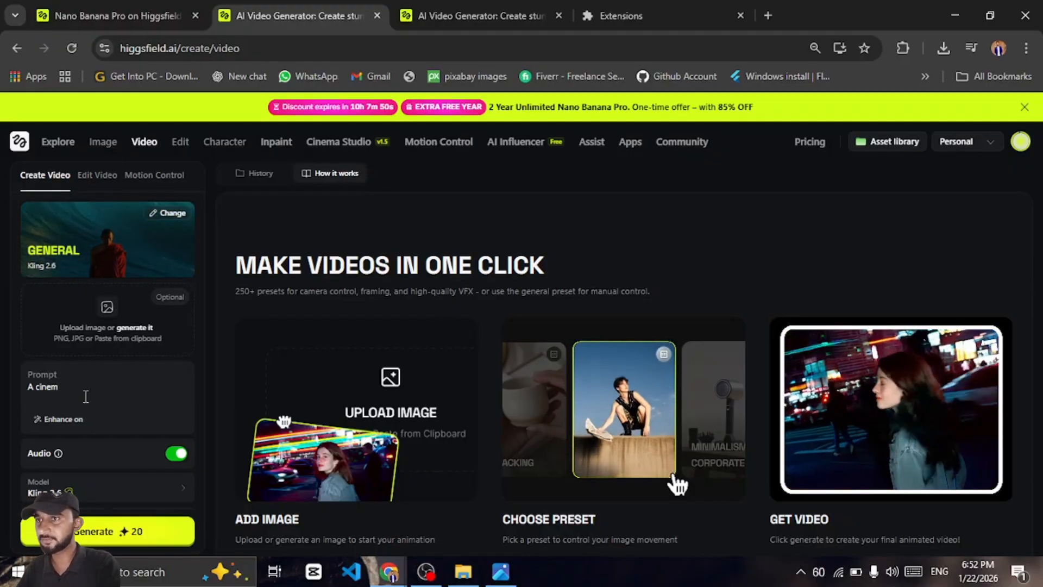
type("atic me")
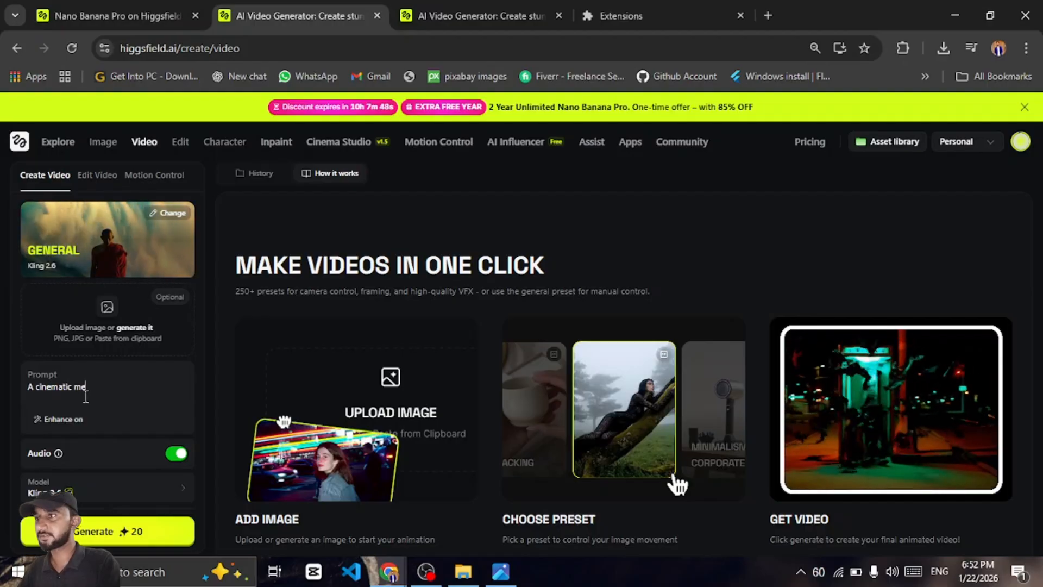
type("diu")
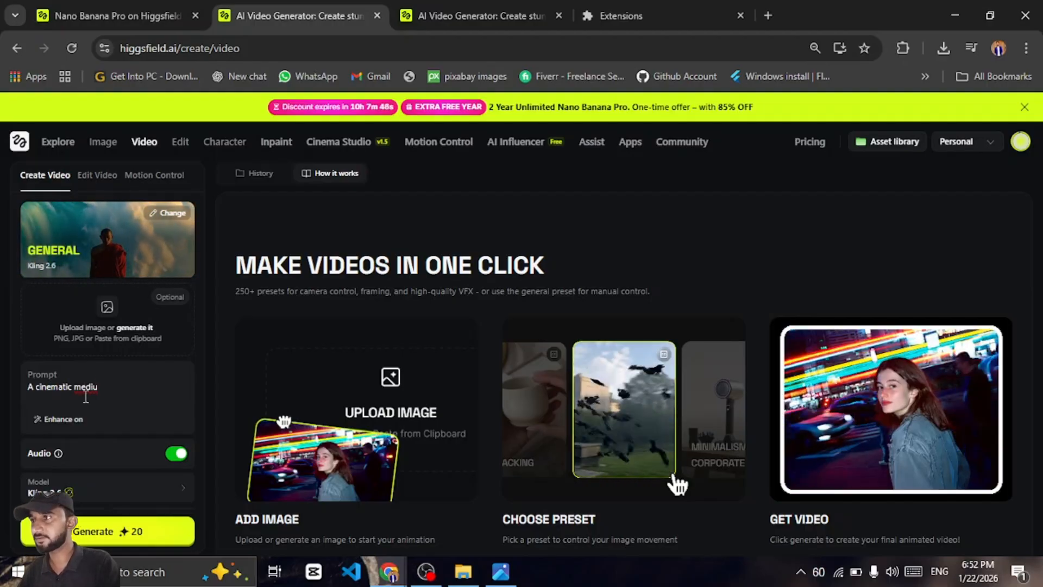
type("m shot of")
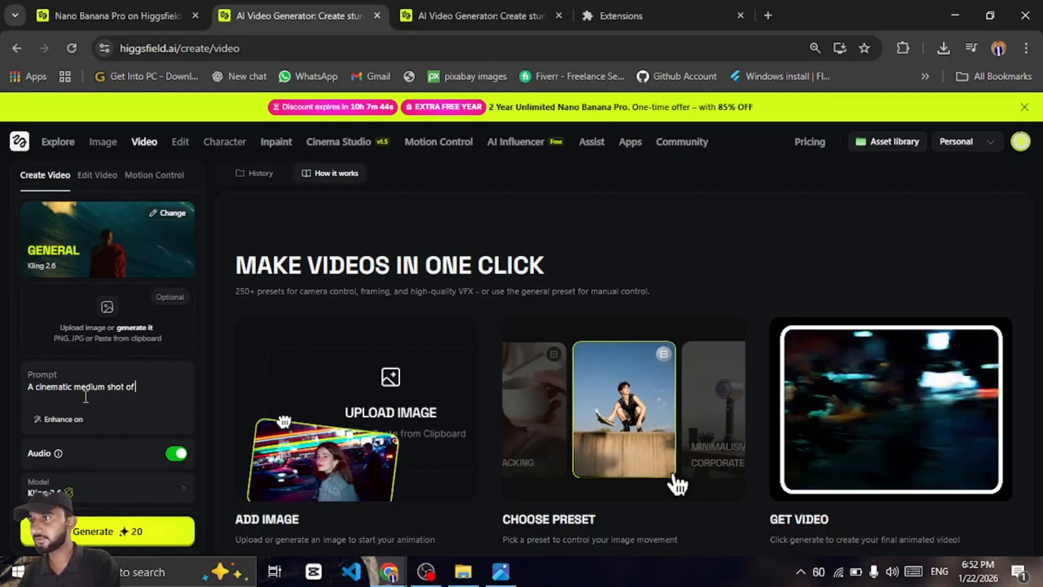
type(" a man spe")
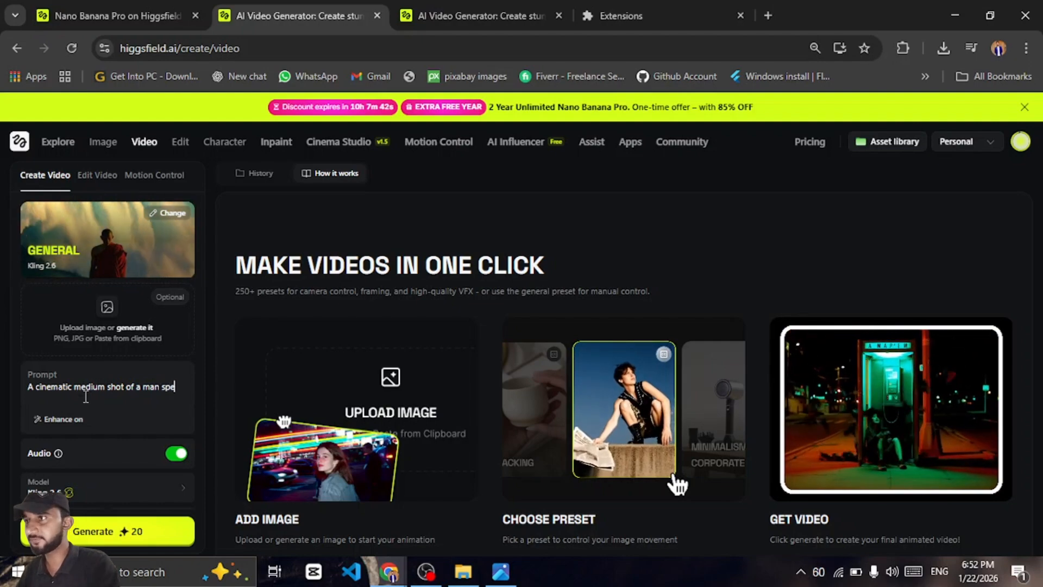
type("aking ")
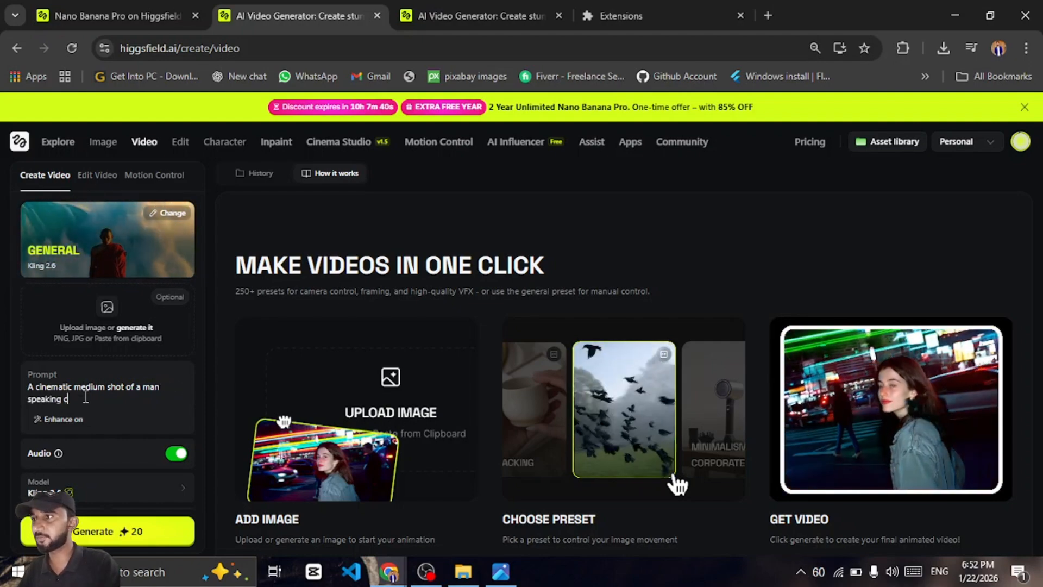
type("calmy")
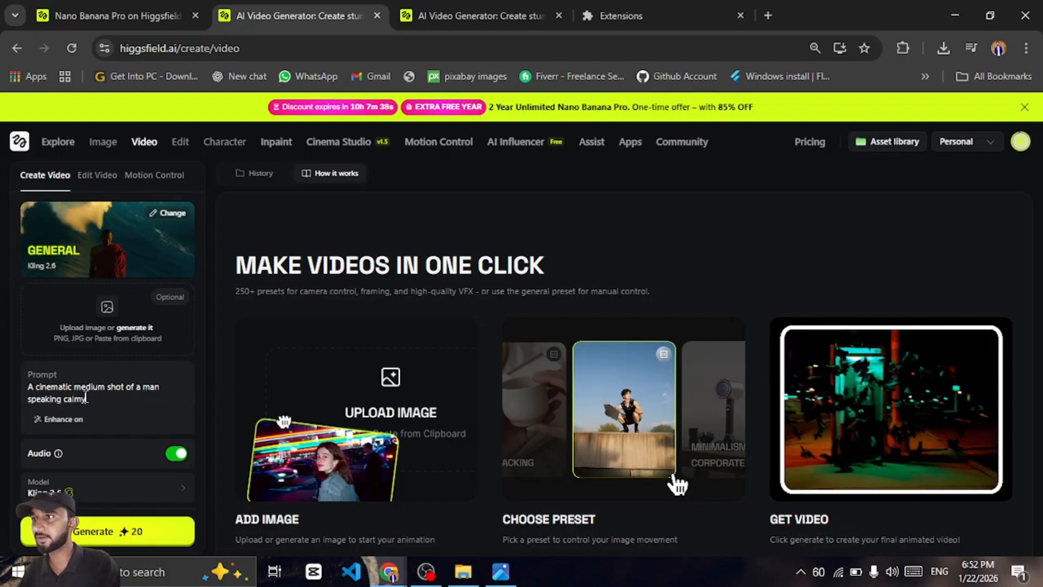
key("BackSpace")
type("ly in a rainy")
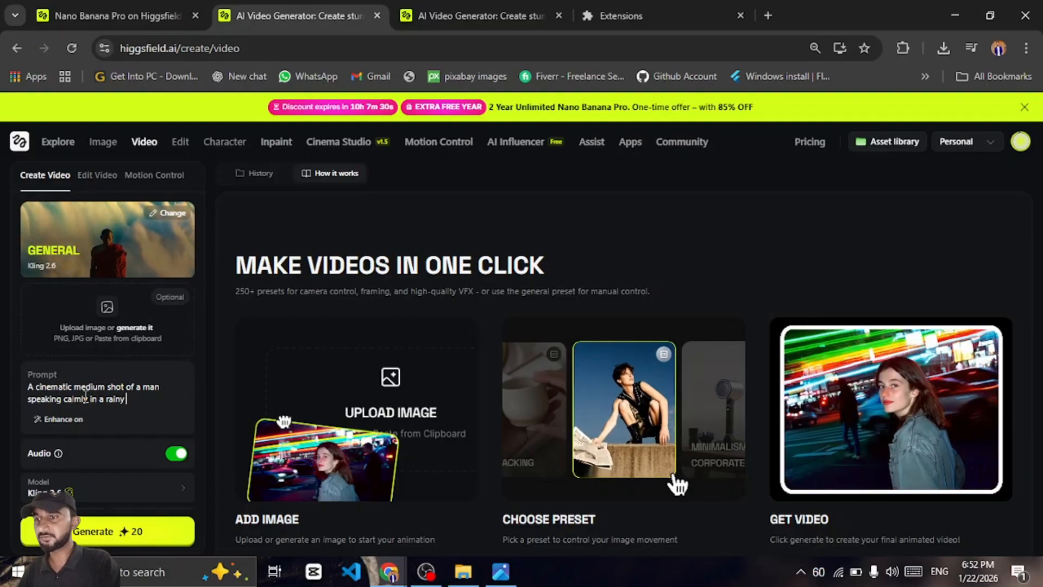
type("a")
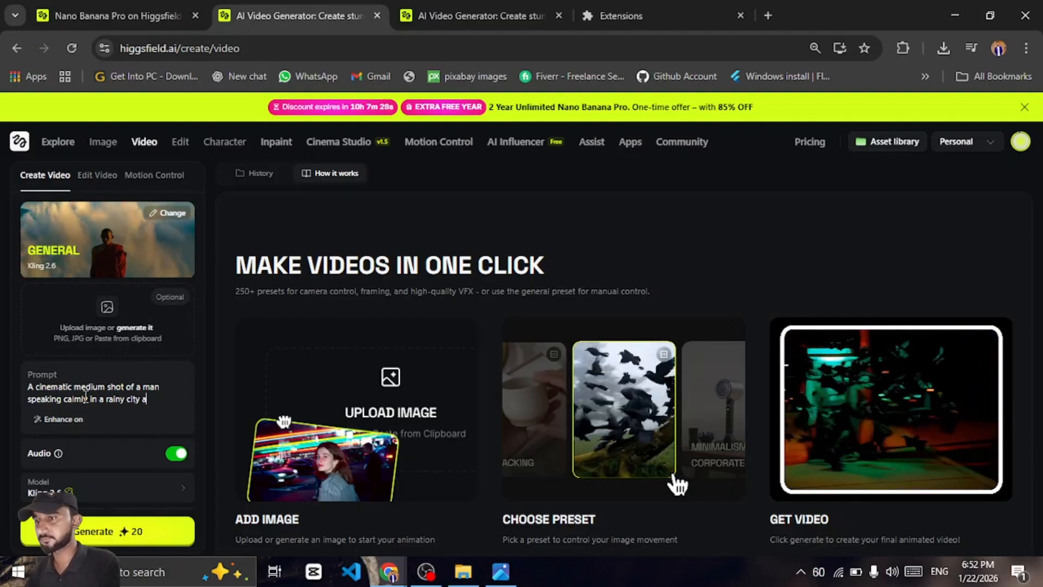
type("t night")
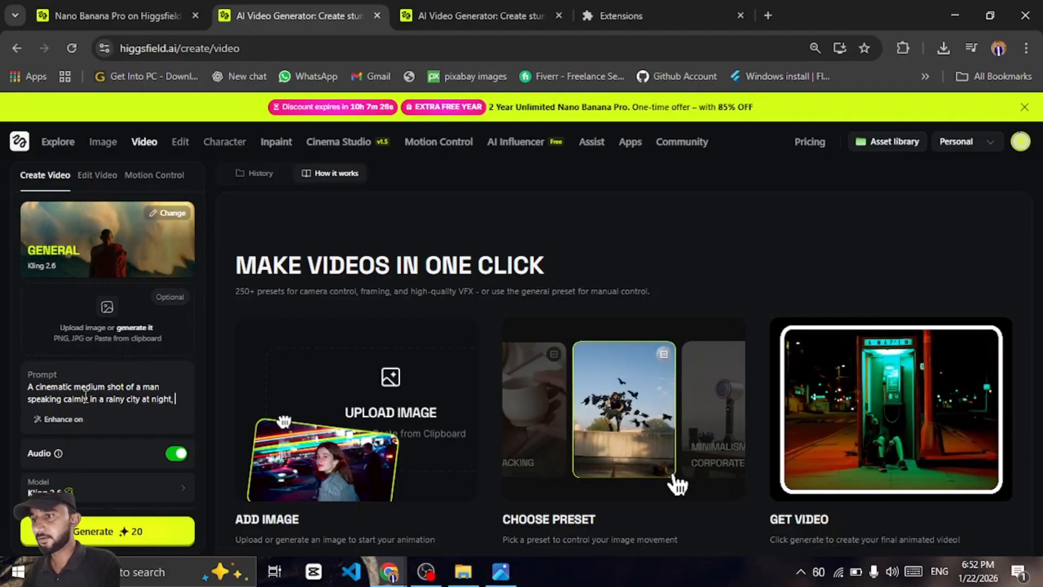
type(", soft")
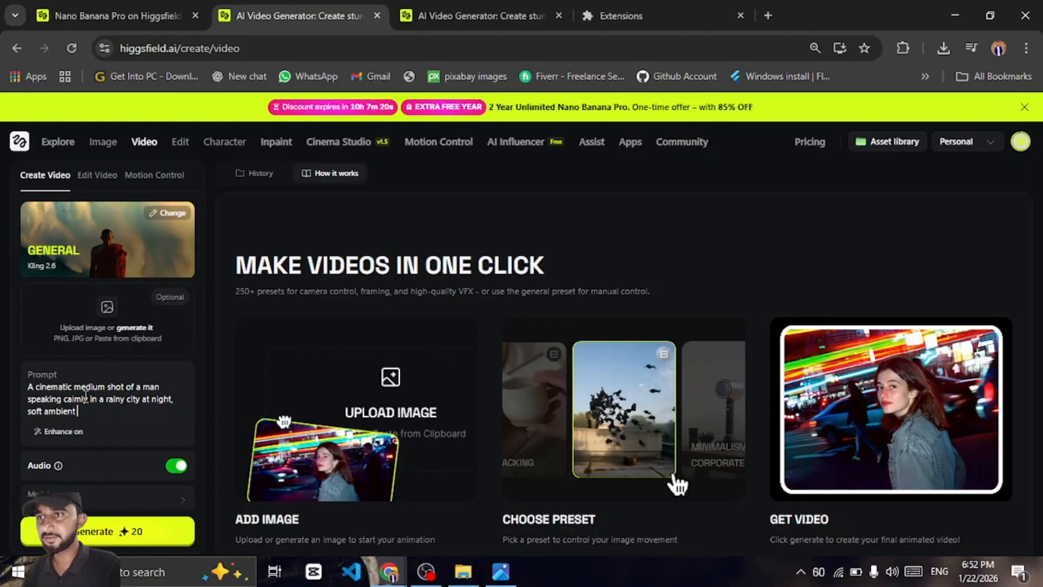
Continue the prompt with "soft ambient rain shounds, natural male voice narration, slow camera movement,"
type("ambient rain ")
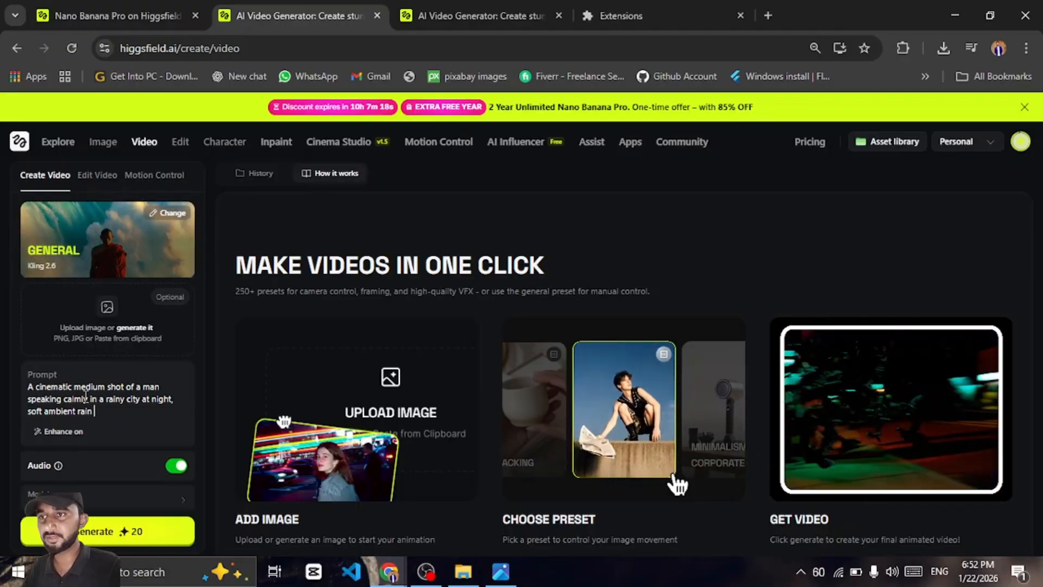
type("shounds")
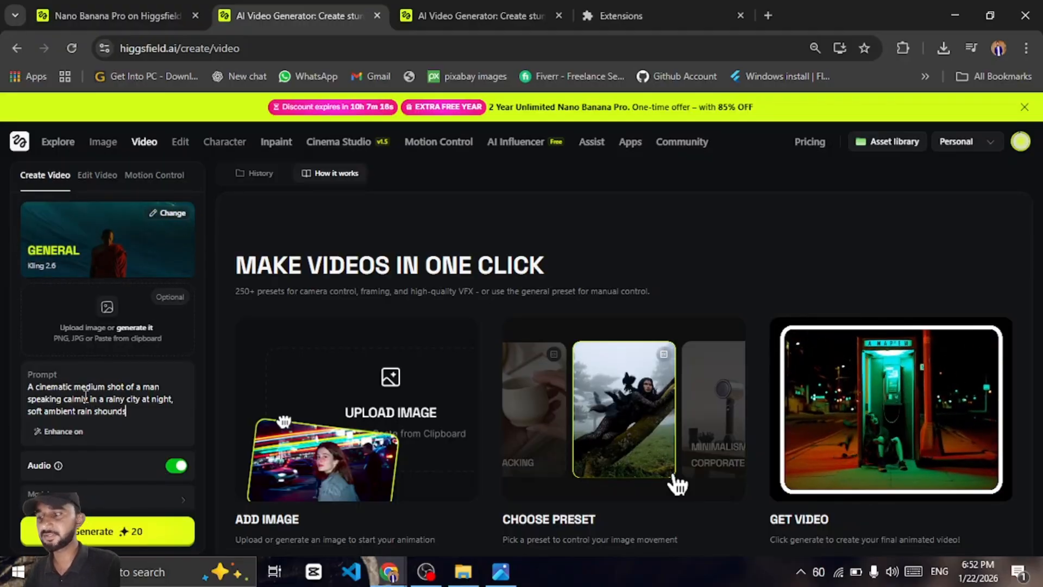
type(", natural")
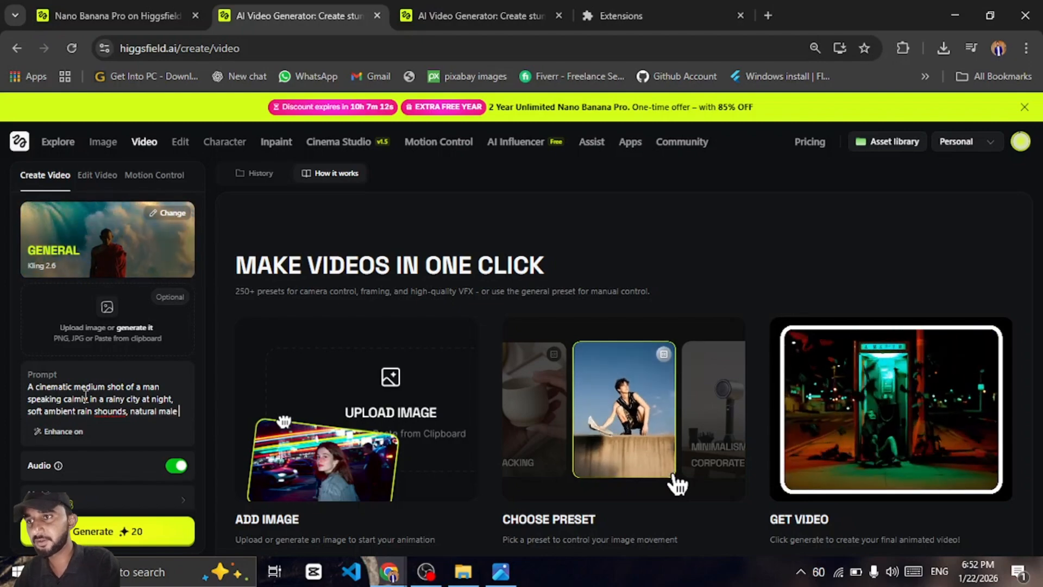
type(" male")
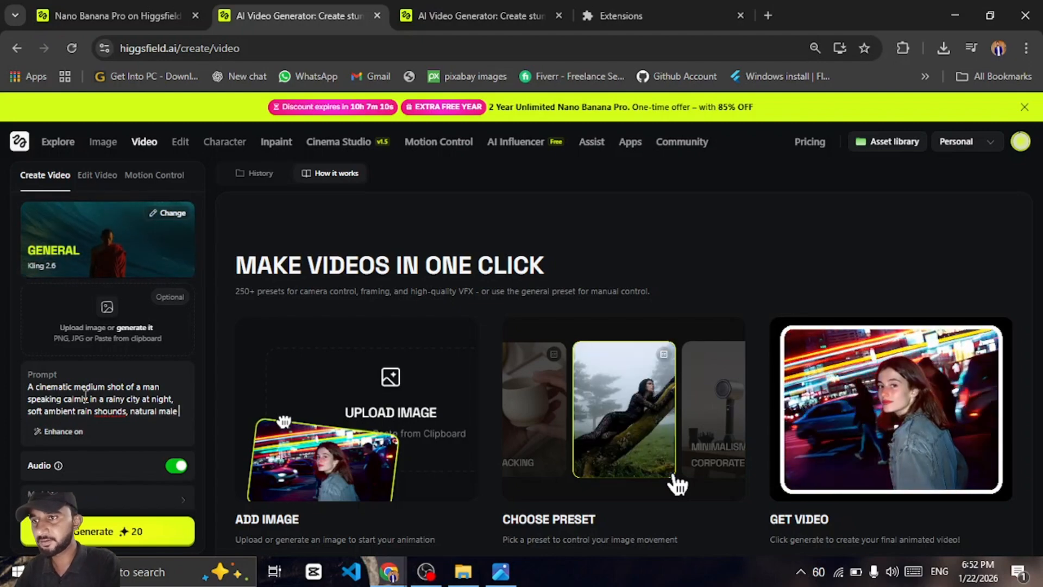
type(" voice ")
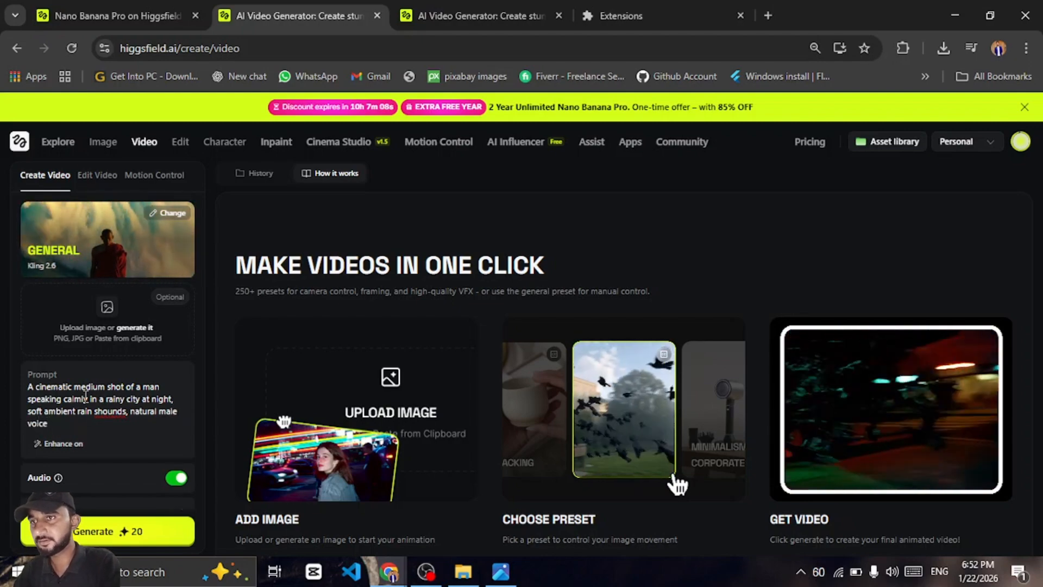
type("narra")
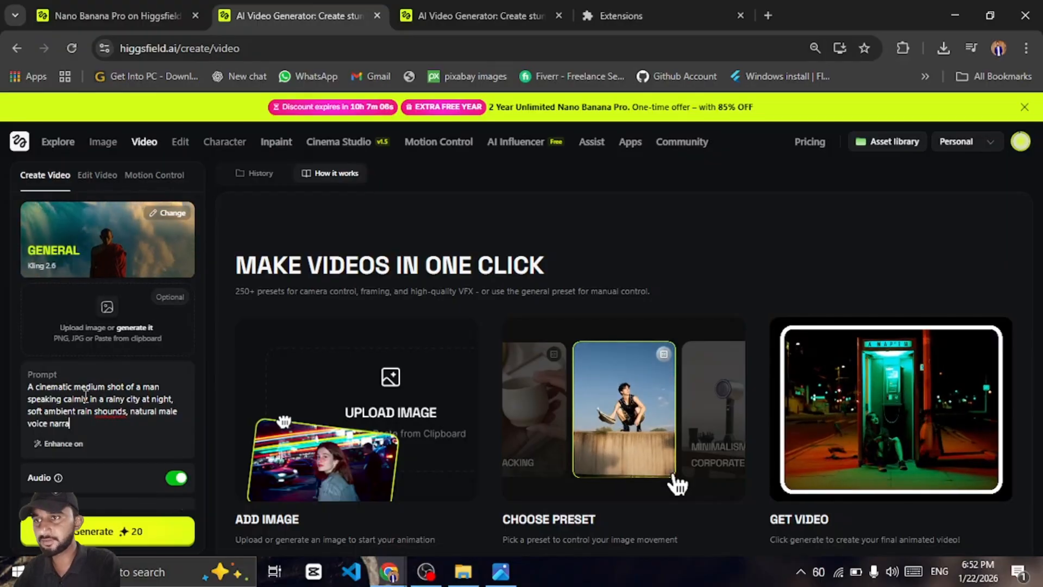
type("tion, ")
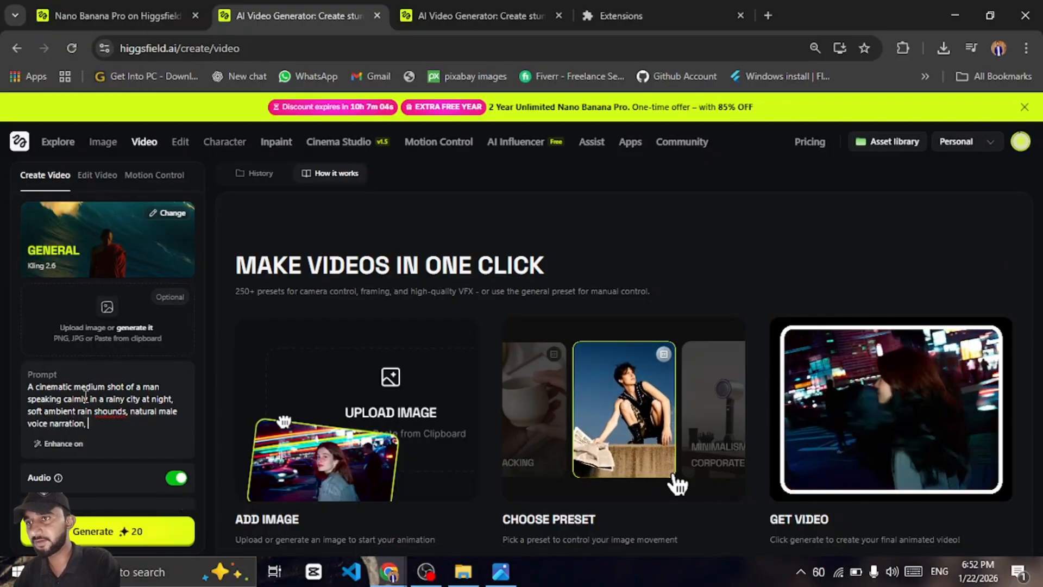
type("slow came")
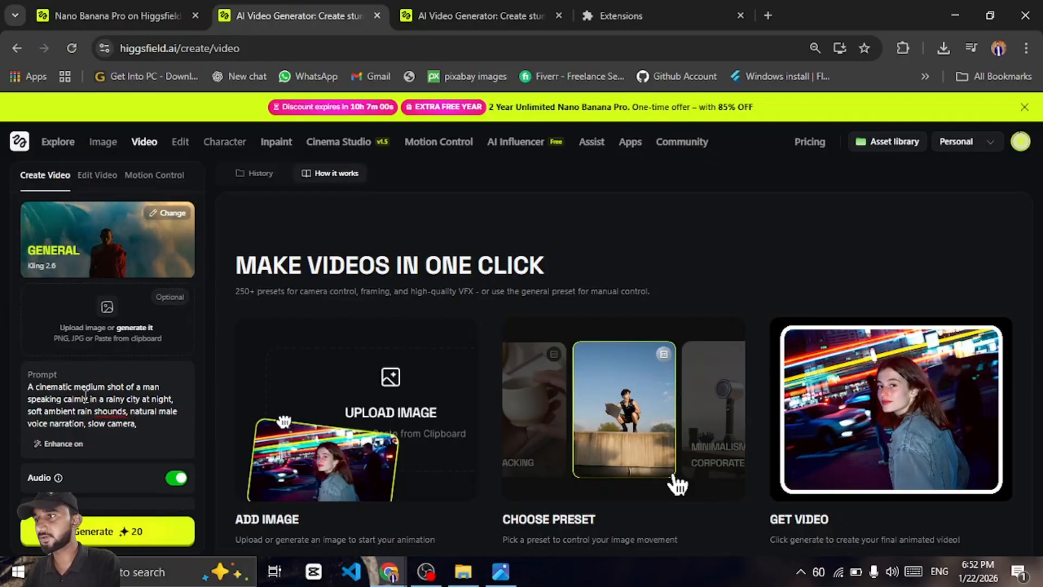
type("ra moviem")
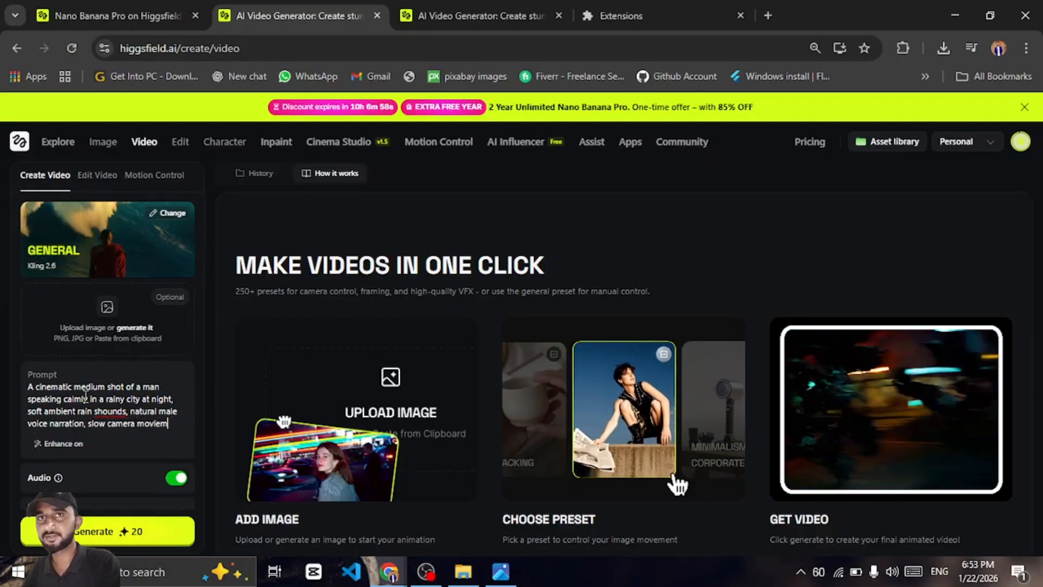
key("BackSpace")
key("BackSpace")
key("BackSpace")
type("ement")
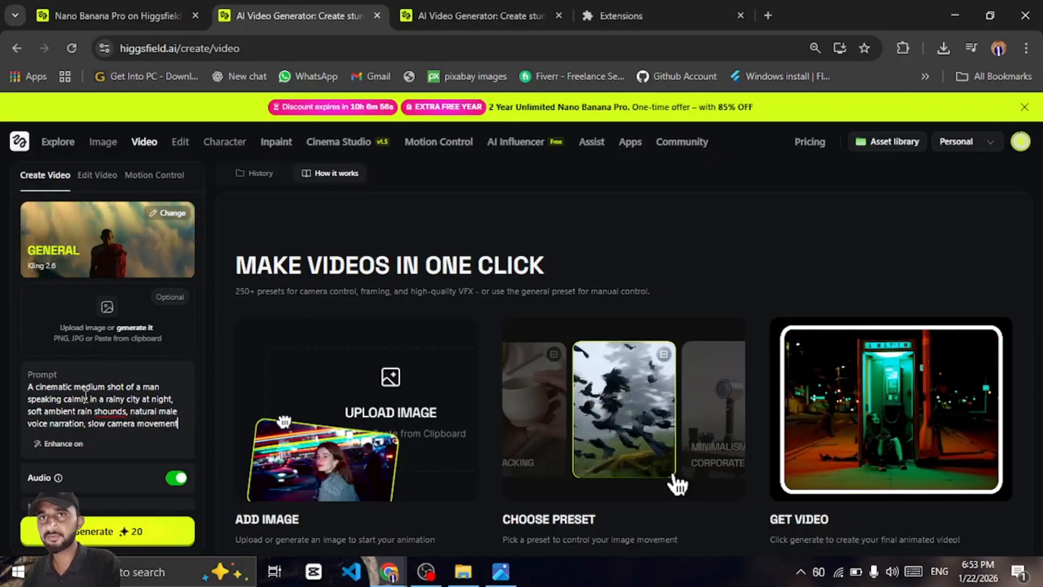
type(",")
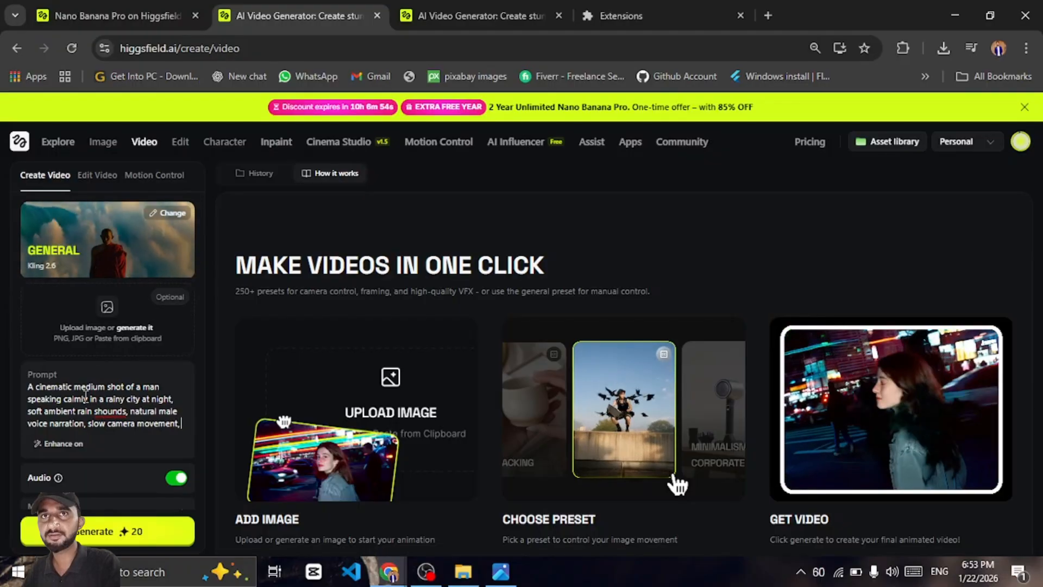
type(" realistic")
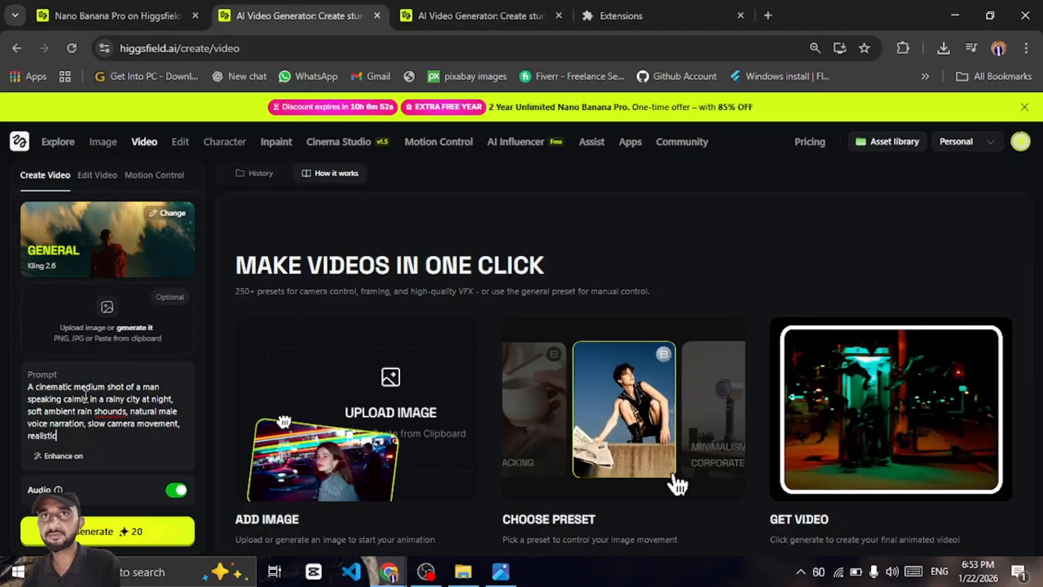
type(" l")
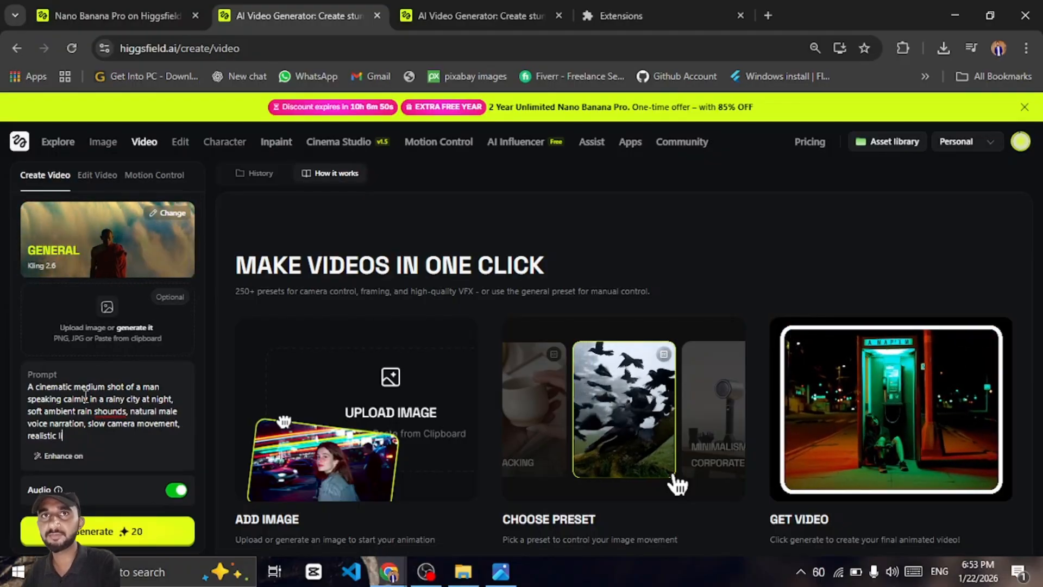
type("ighting ")
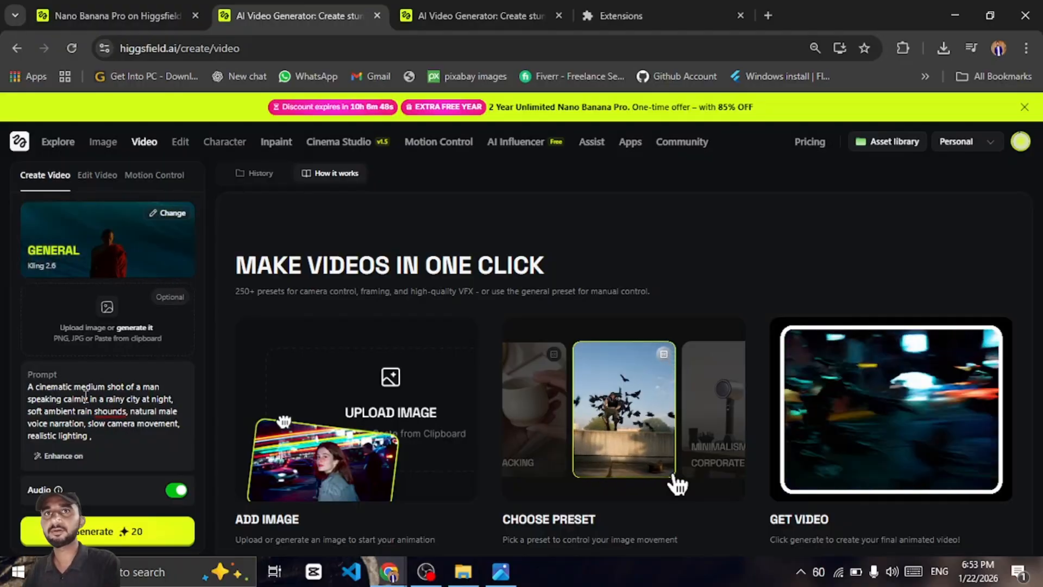
type(", emotion")
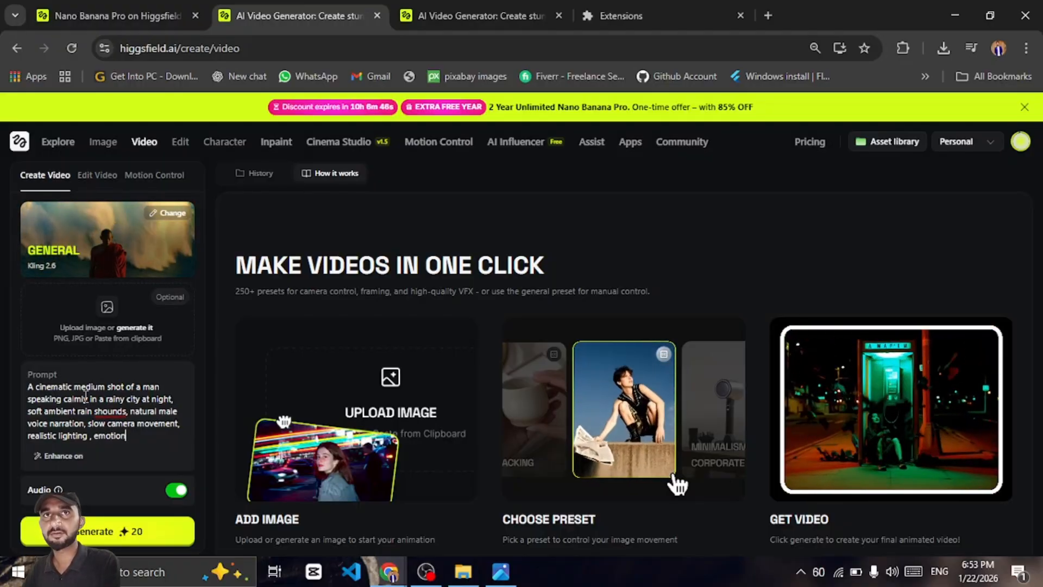
type("al ton")
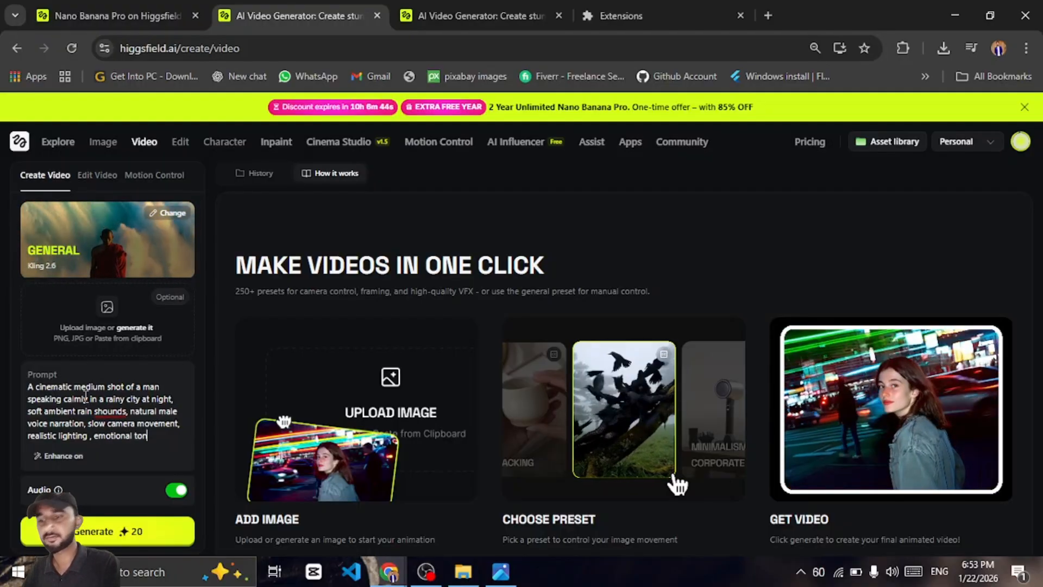
type("e, filme")
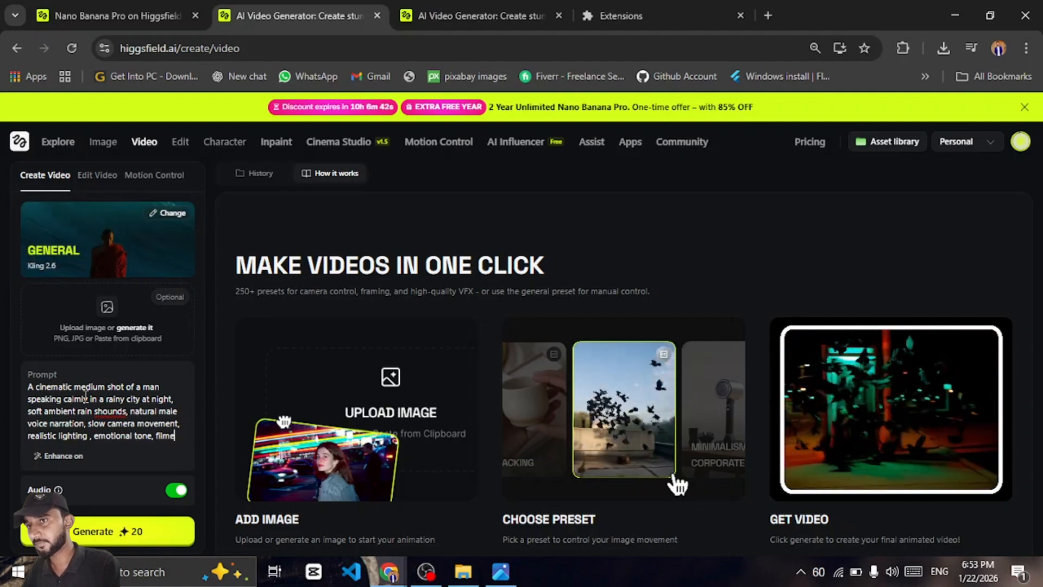
type("-like")
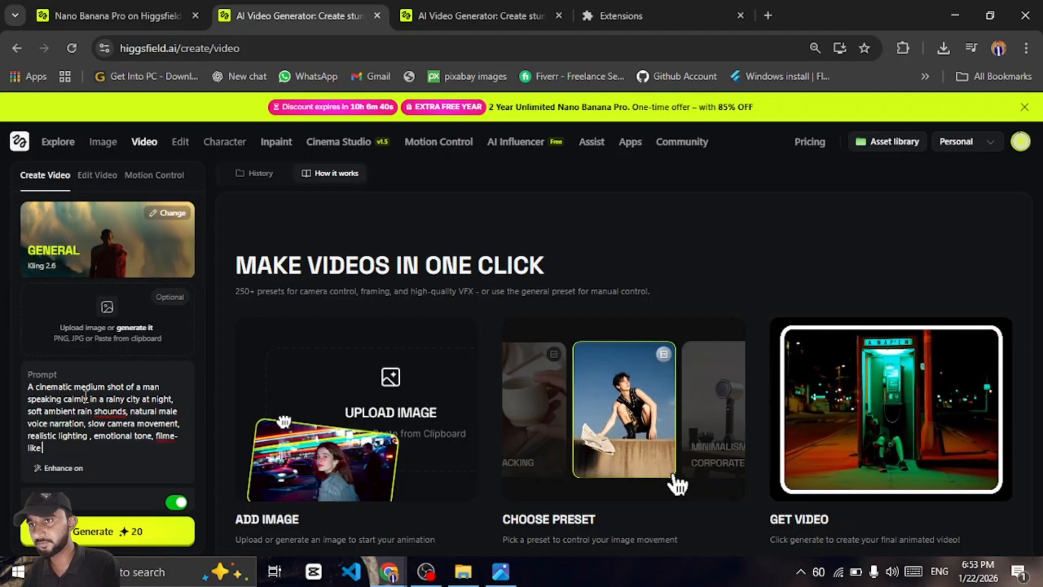
type(" color ")
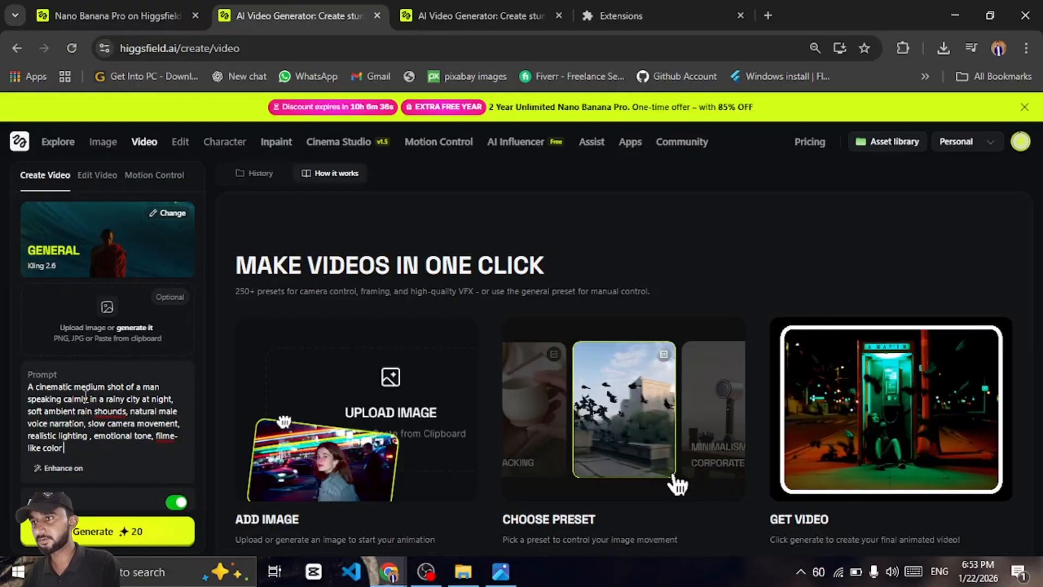
type("grading,")
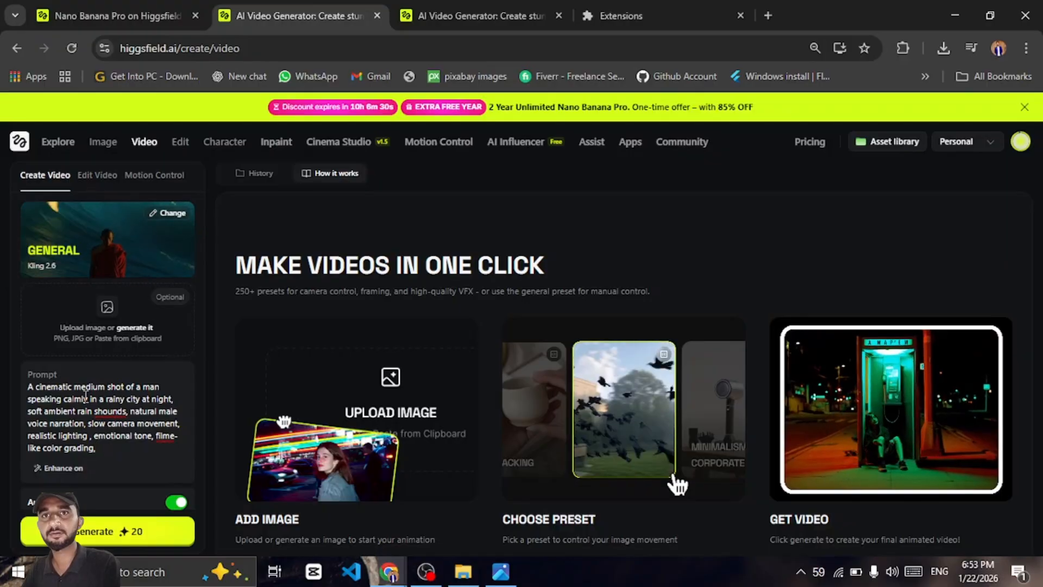
Correct the misspelled word "shounds" in the prompt to "sounds" using the spelling suggestion
double_click(111, 412)
right_click(116, 416)
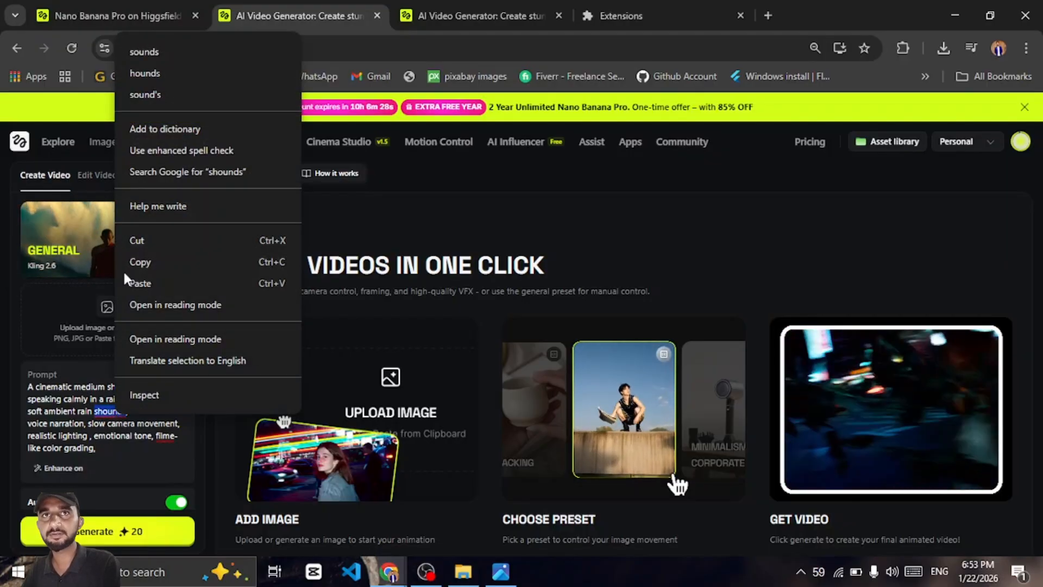
left_click(181, 60)
mouse_move(180, 141)
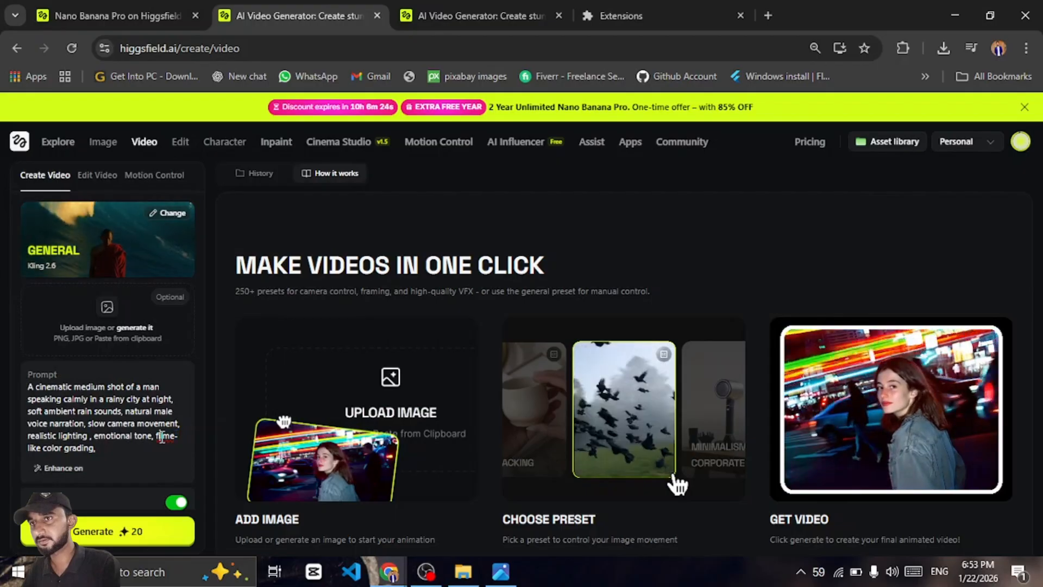
Correct "filme-like" to "film-like" in the prompt and generate the video with Kling 2.6
right_click(162, 436)
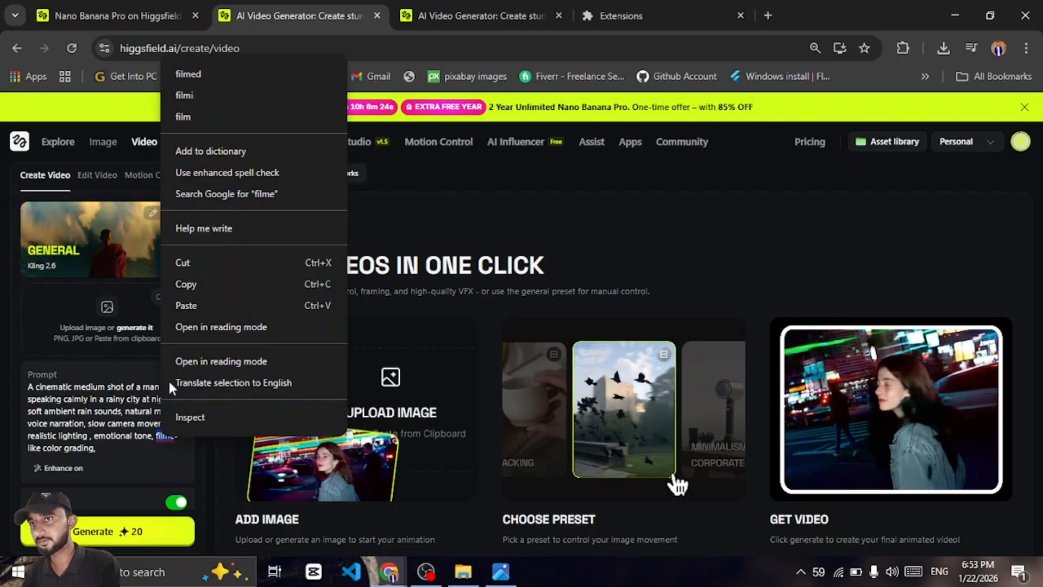
left_click(94, 459)
left_click(176, 435)
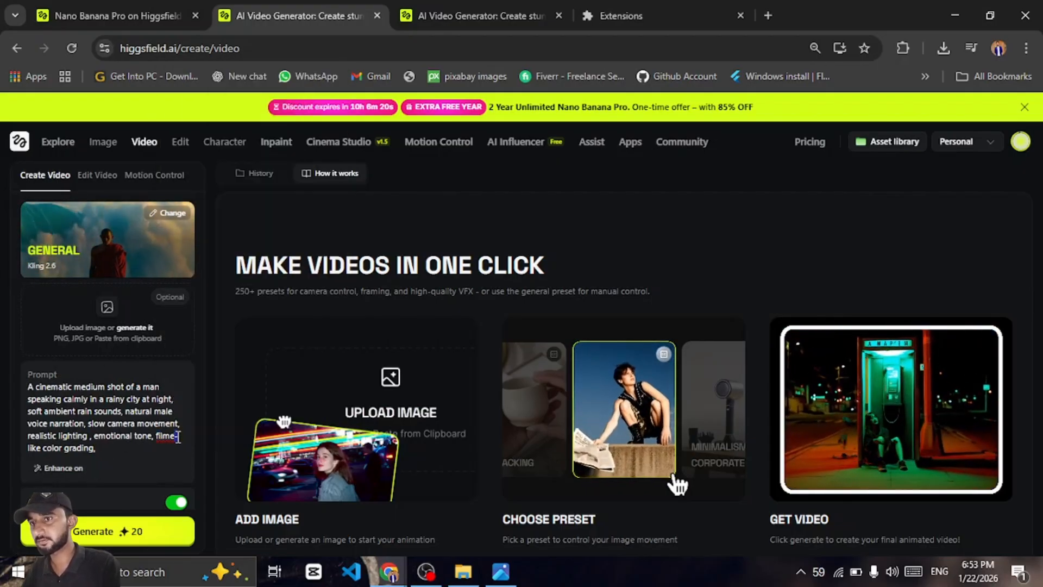
key("BackSpace")
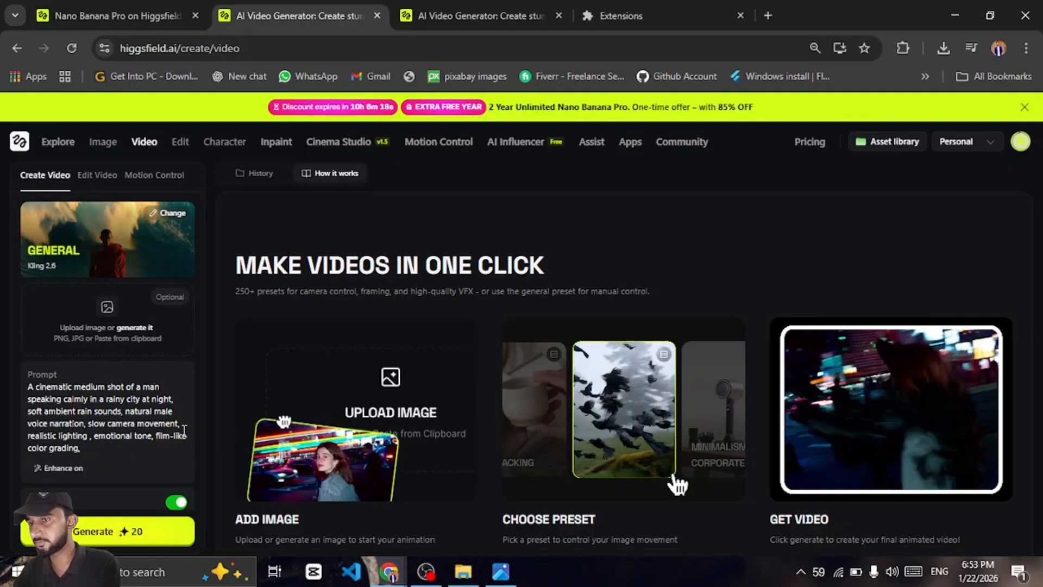
left_click(133, 454)
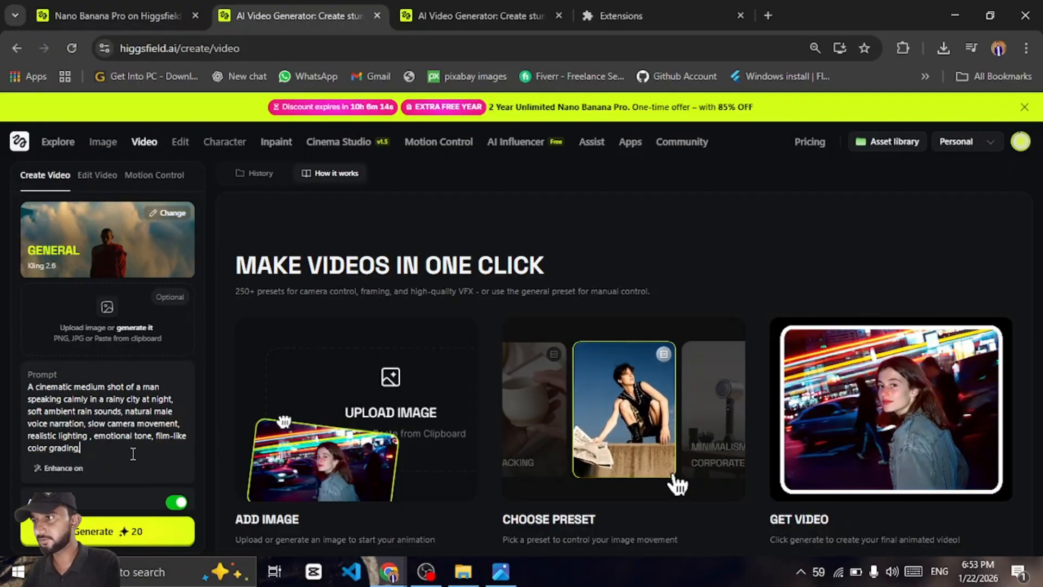
left_click(114, 535)
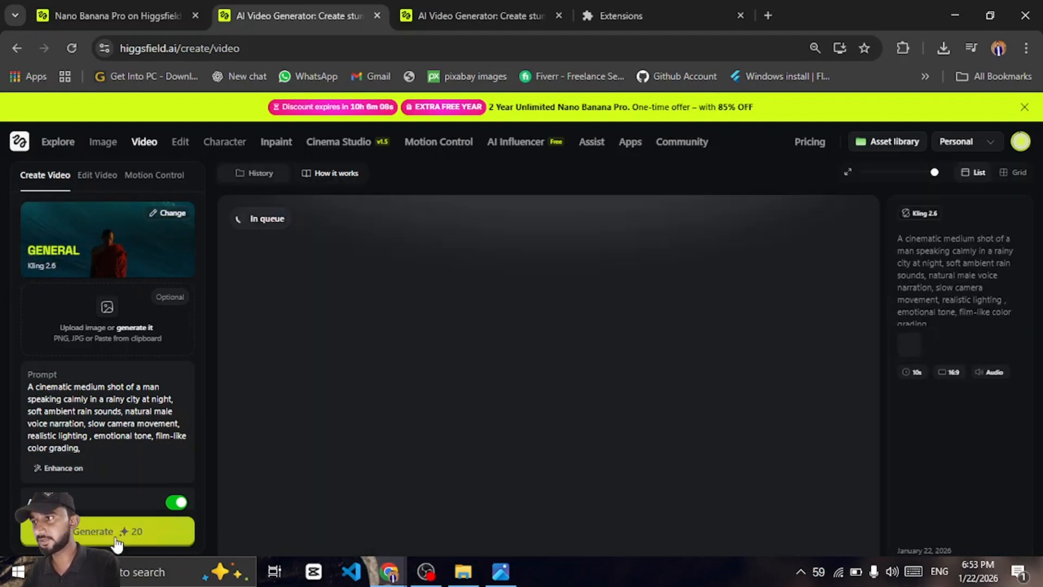
Play the previously generated rainy-city video in the other tab, including full-screen viewing
key("ctrl+Tab")
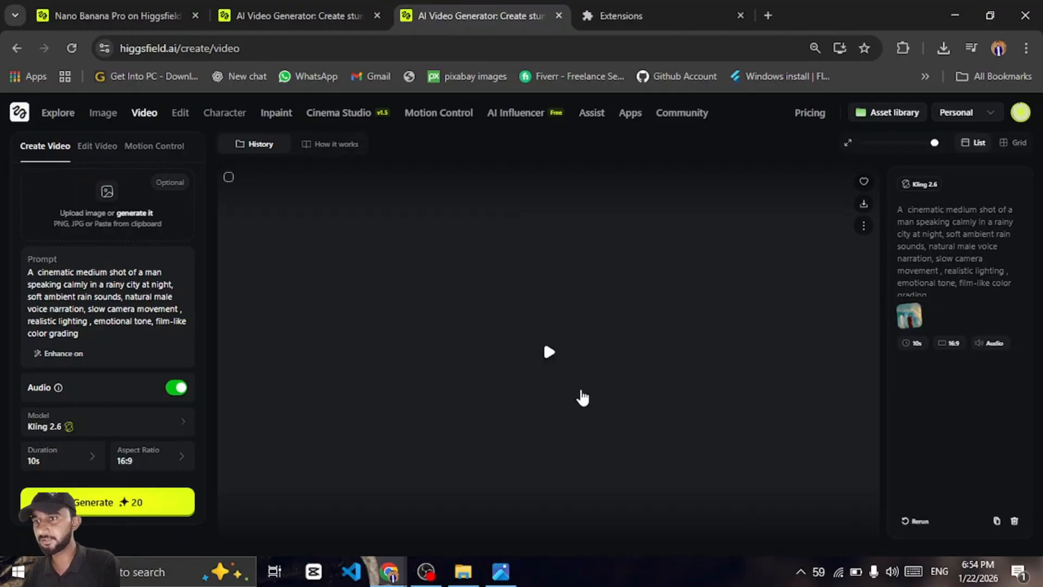
left_click(585, 361)
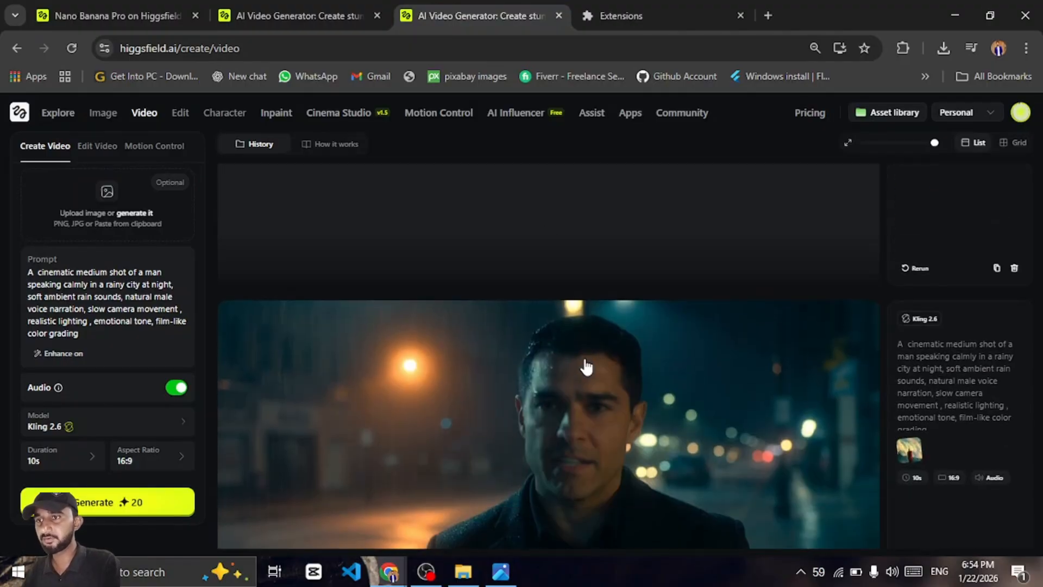
scroll(585, 360, "down", 1)
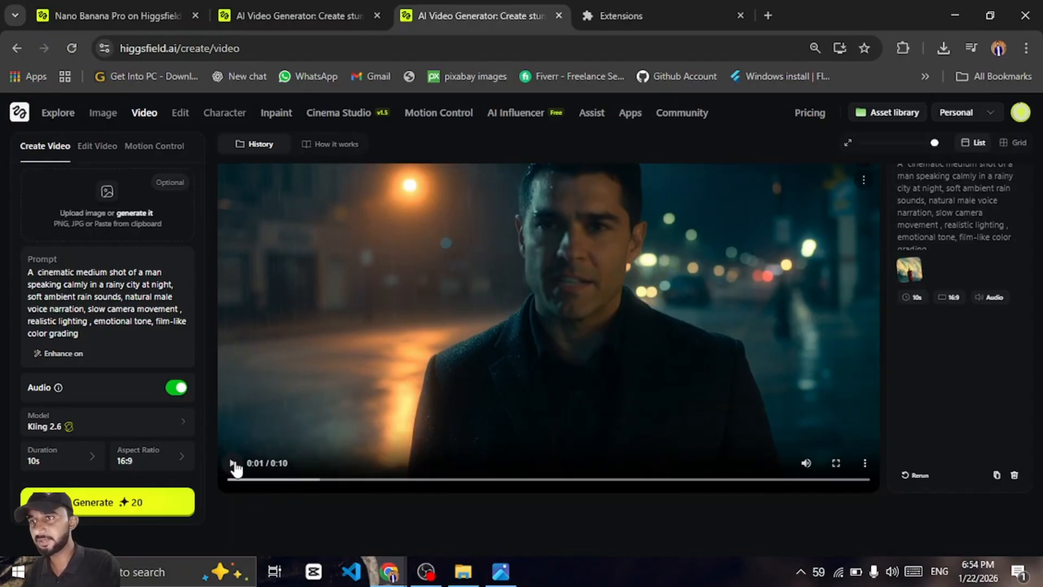
left_click(837, 464)
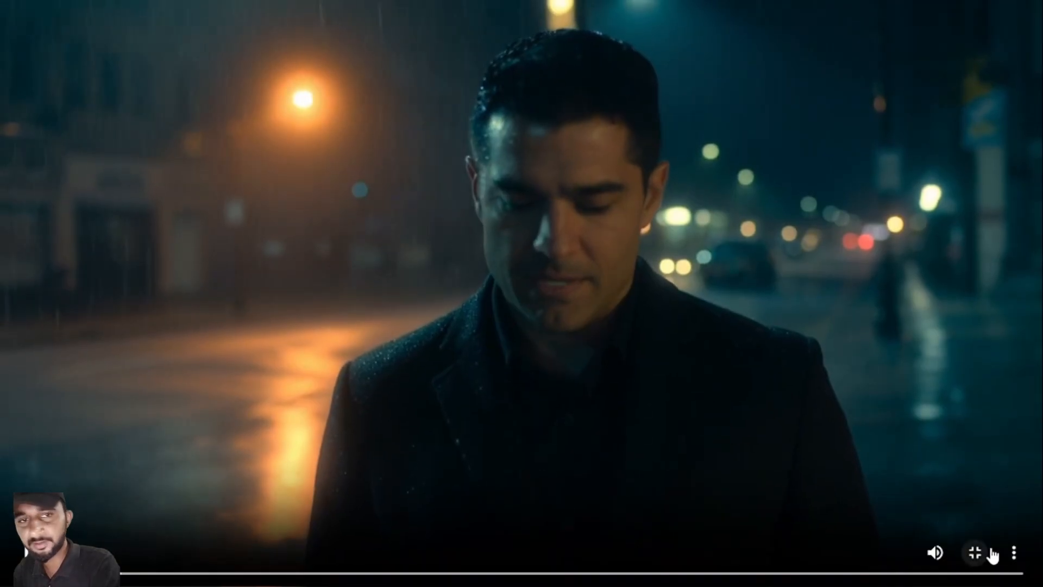
left_click(978, 554)
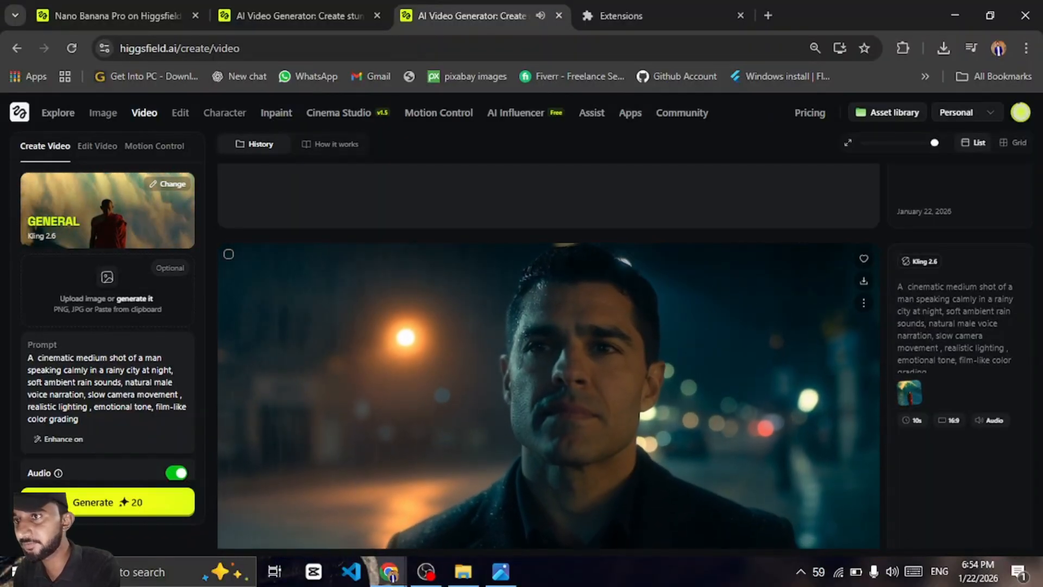
scroll(430, 350, "down", 2)
scroll(549, 356, "up", 2)
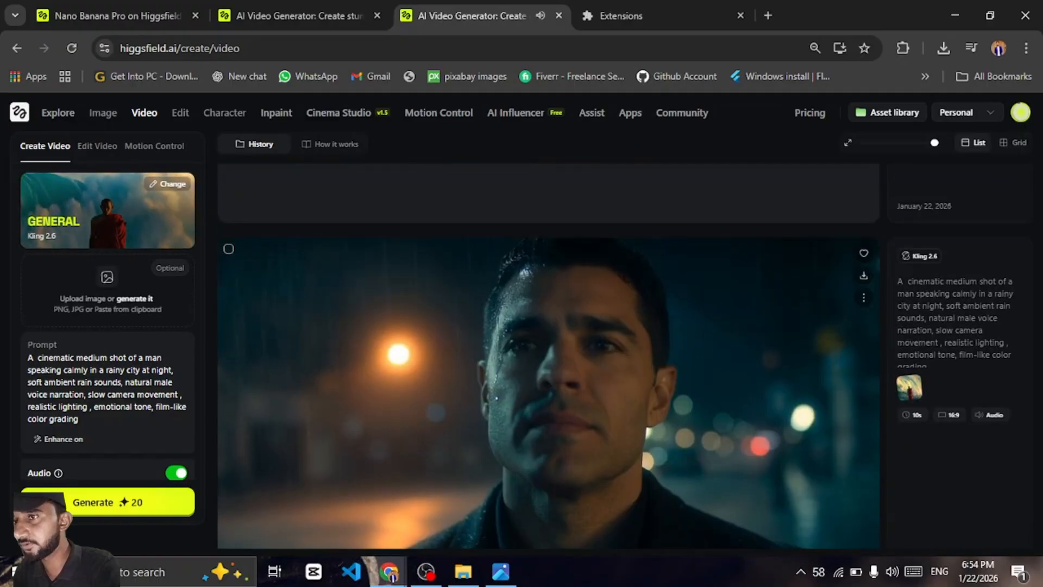
scroll(549, 356, "down", 2)
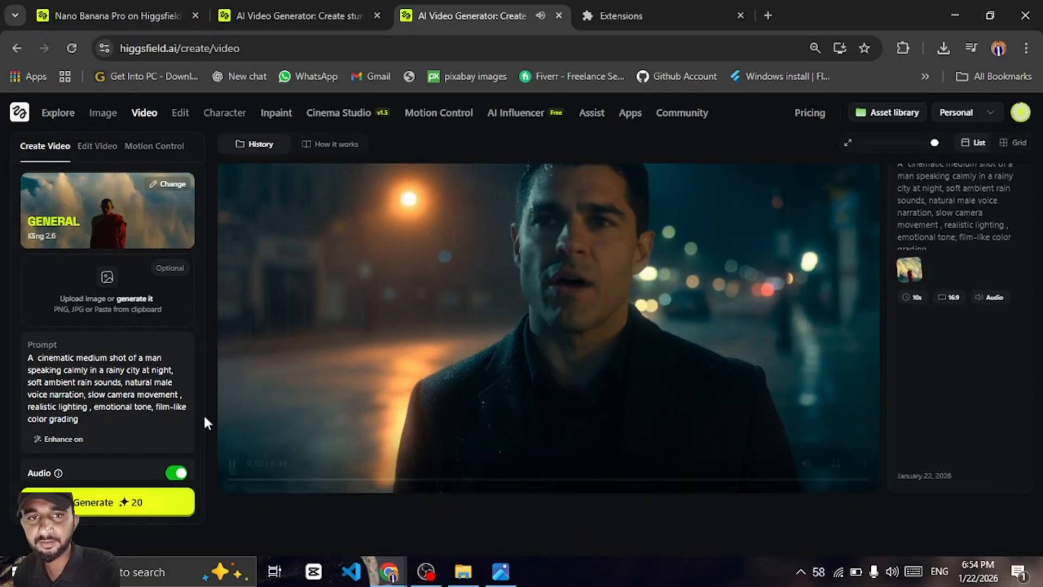
left_click(232, 463)
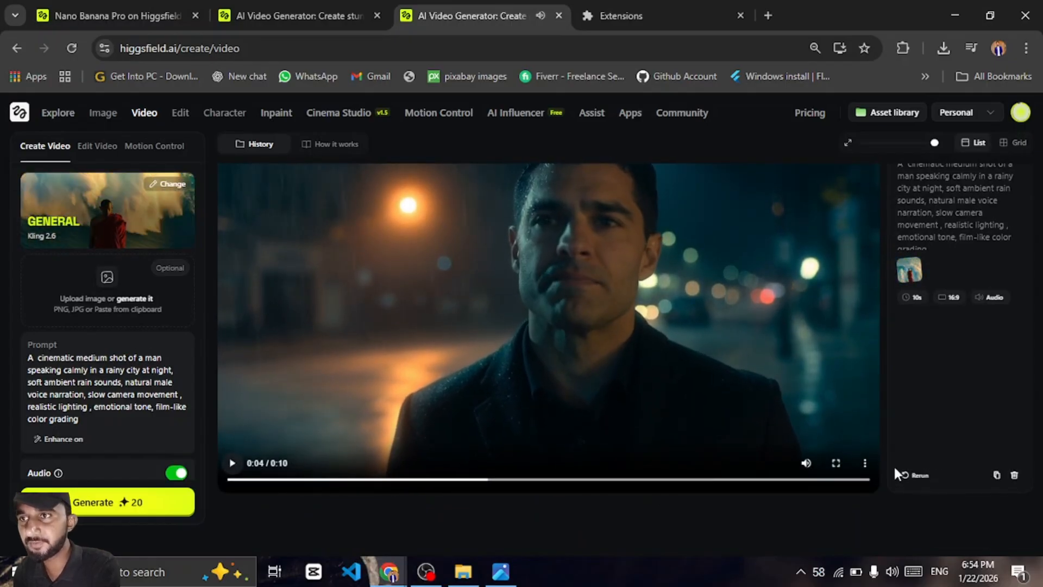
left_click(866, 465)
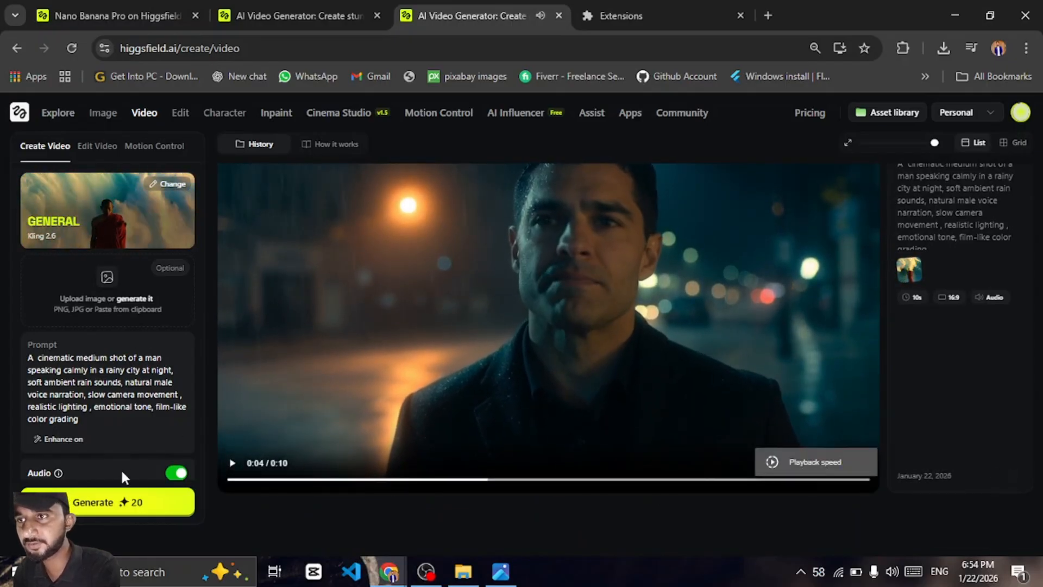
scroll(140, 326, "down", 2)
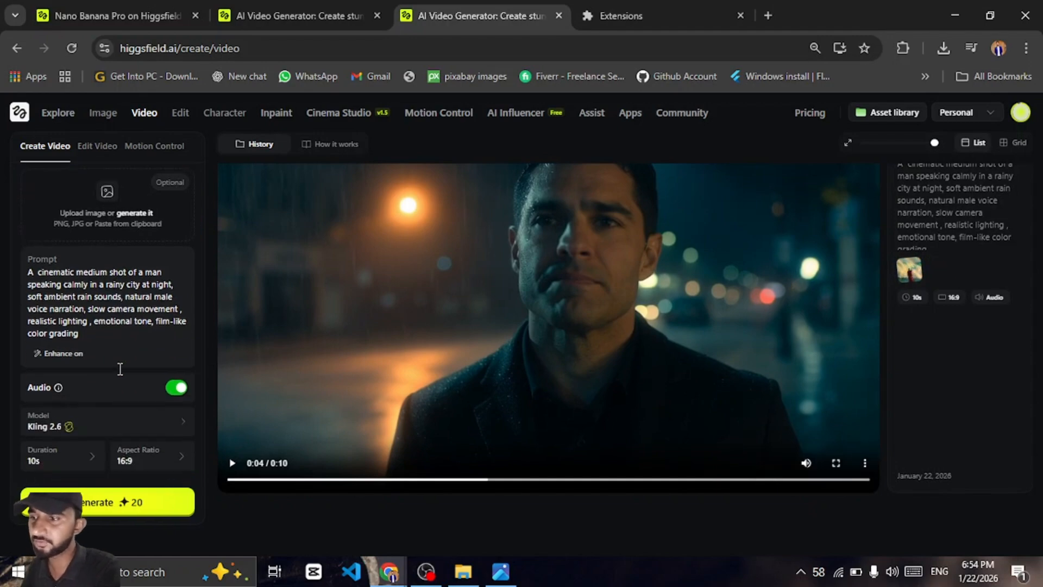
Browse the video model families and switch the model to Wan 2.6
left_click(116, 432)
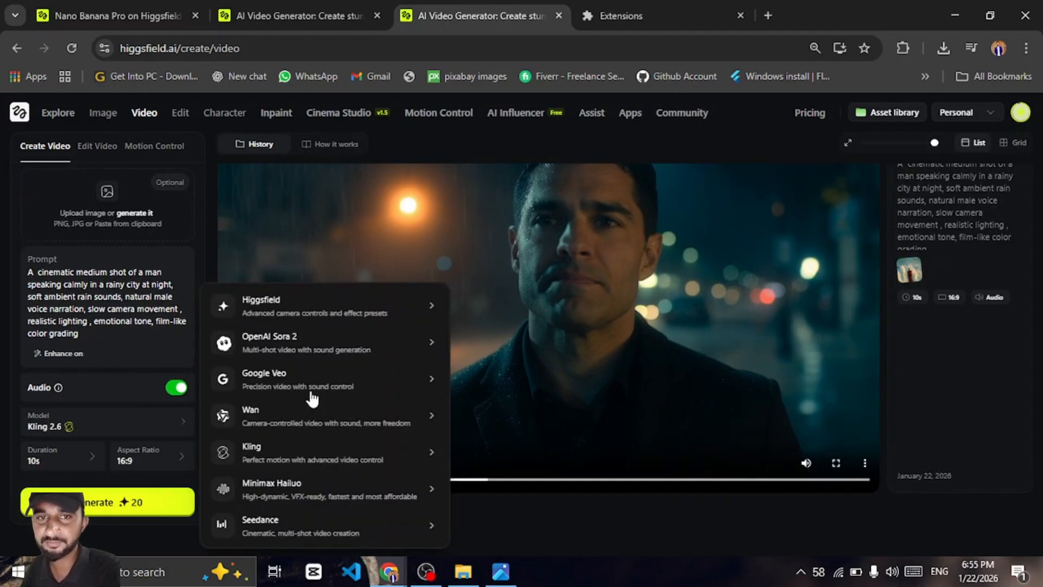
mouse_move(340, 313)
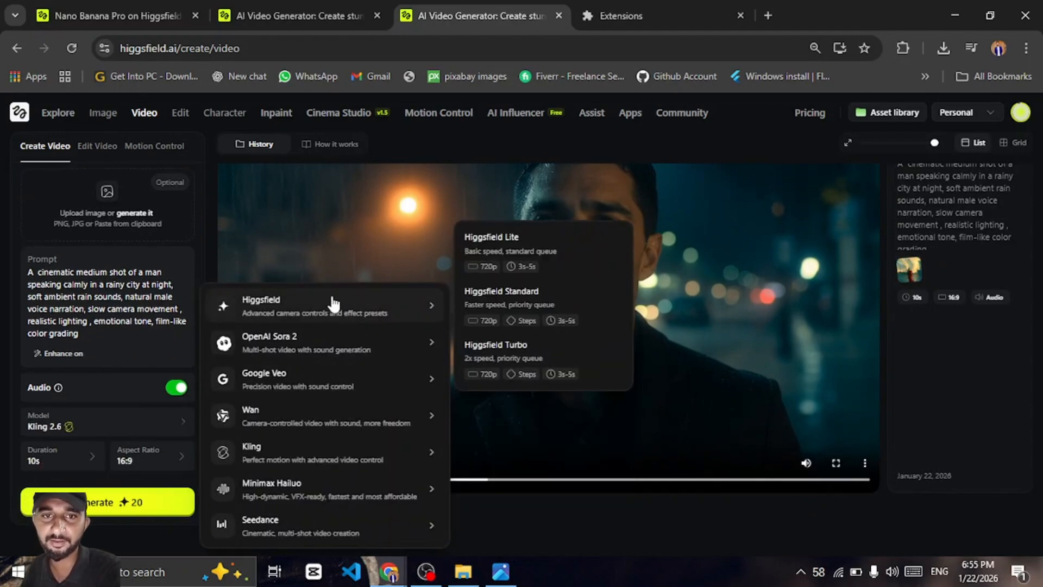
mouse_move(341, 485)
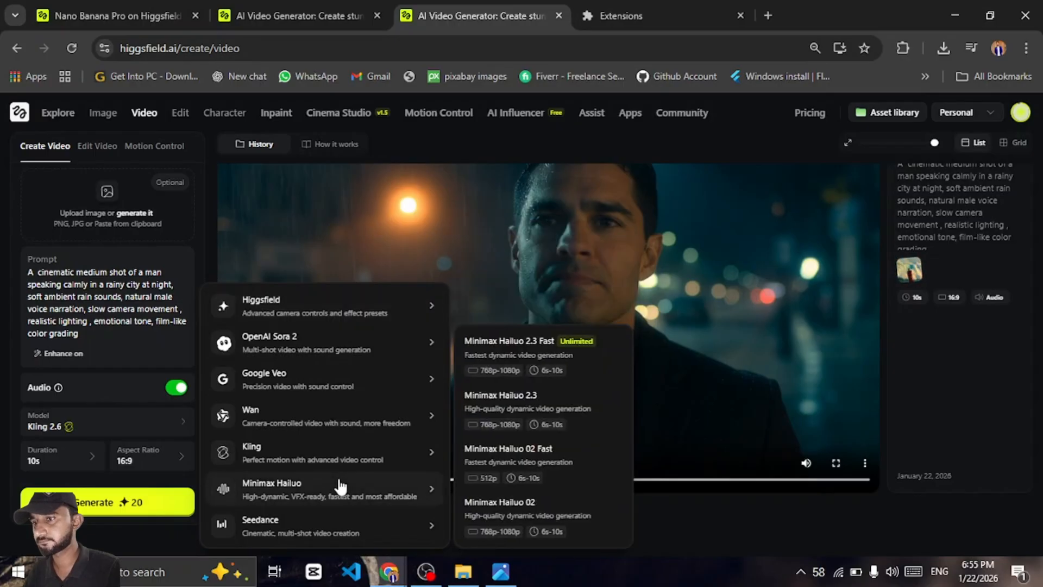
mouse_move(302, 371)
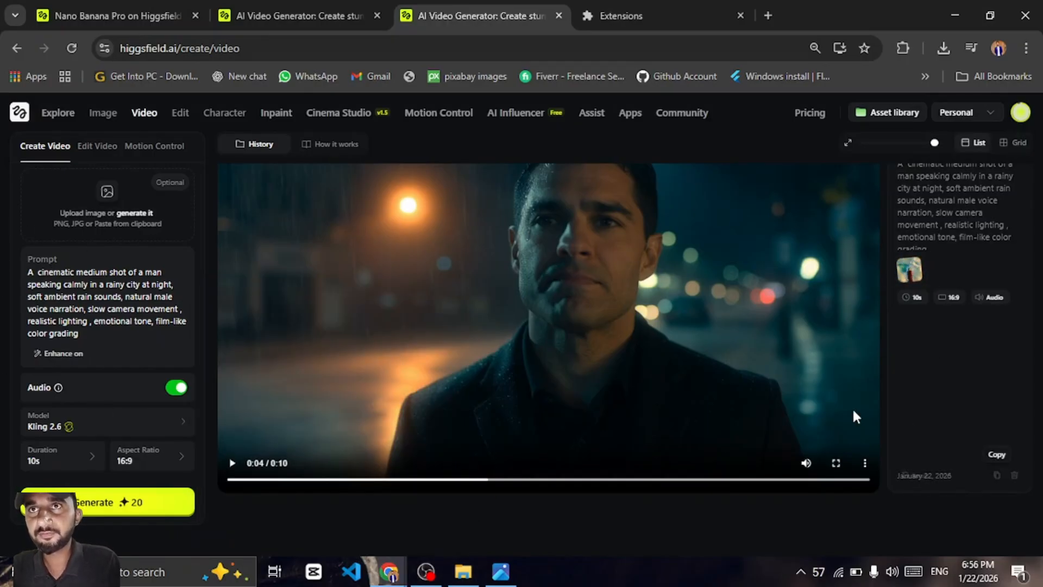
left_click(62, 430)
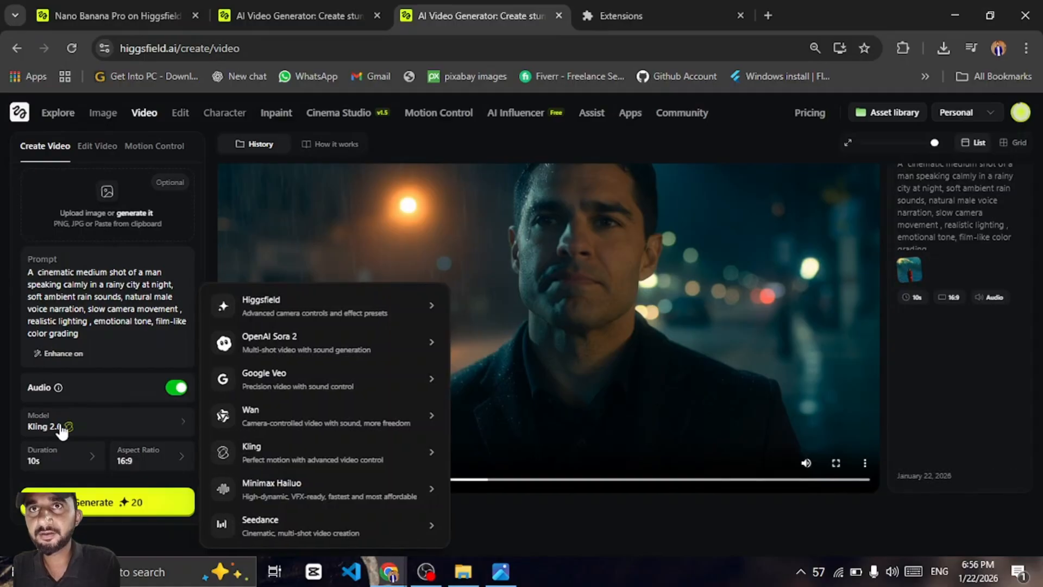
mouse_move(329, 416)
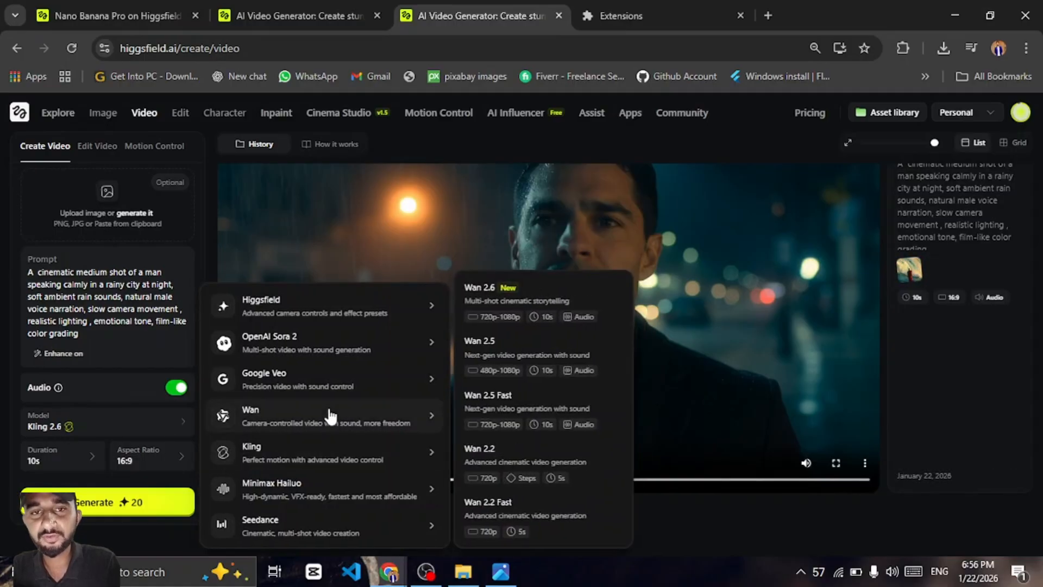
left_click(554, 296)
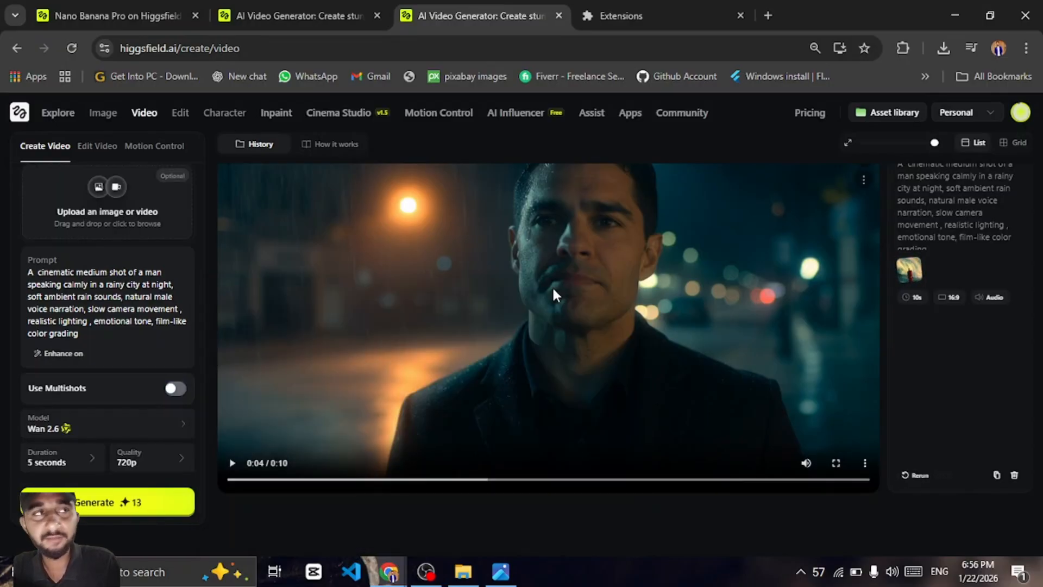
Copy the existing prompt text and clear the prompt field
triple_click(107, 288)
key("ctrl+c")
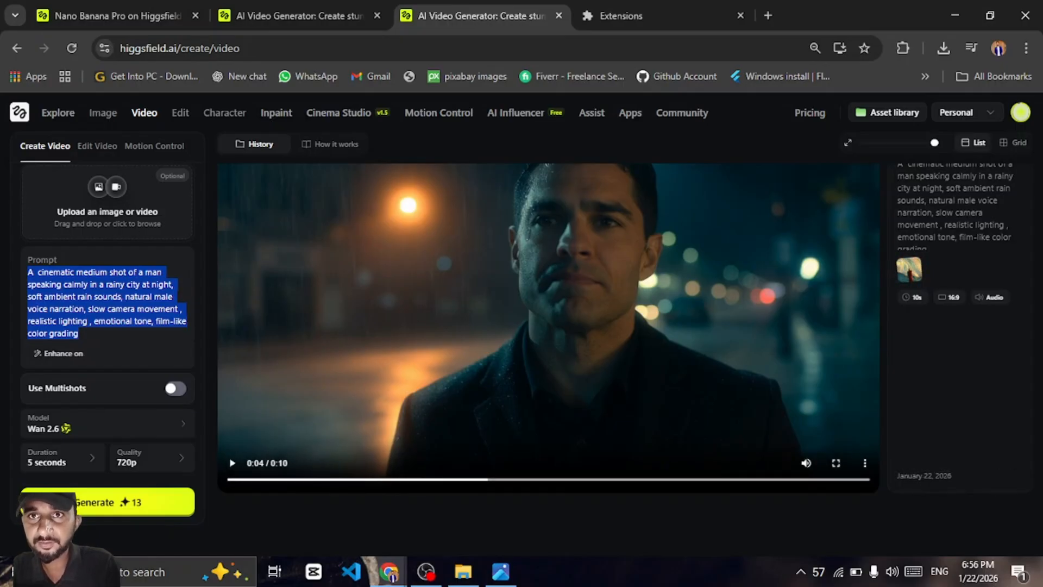
key("BackSpace")
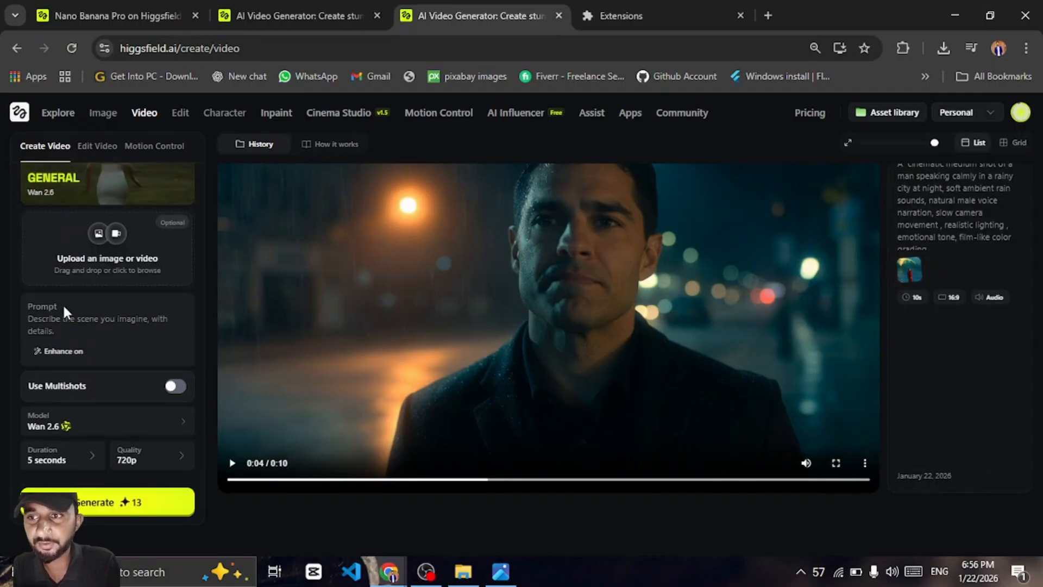
Write a new prompt: "A dramatic cinematic shot of a futuristic city of skyline at sunset, slow drone-style camera movement, epic atmoshphare, ambient cinematic sound, high contrast lighting, stylized realism"
type("A d")
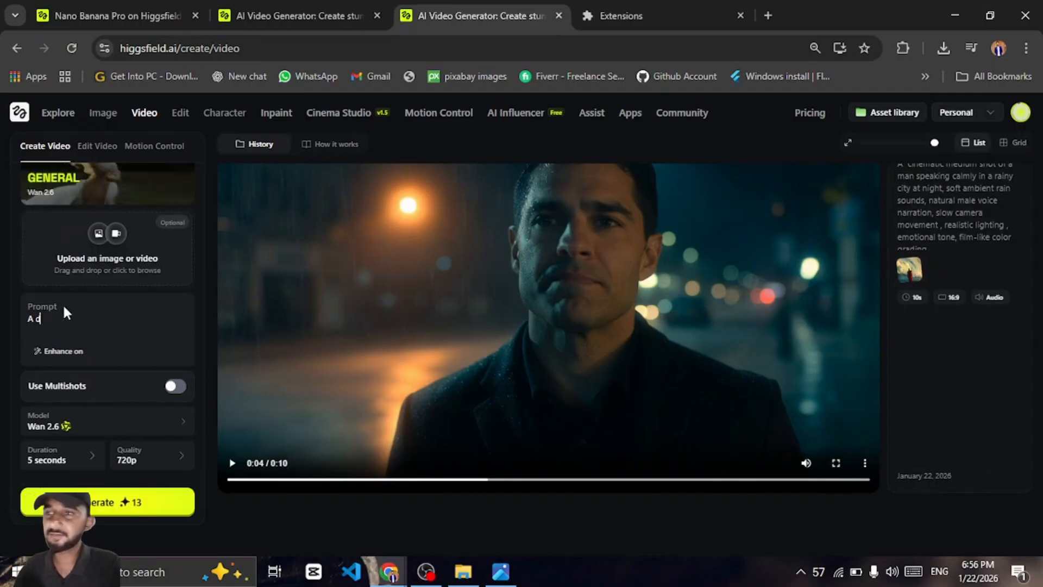
type("ramat")
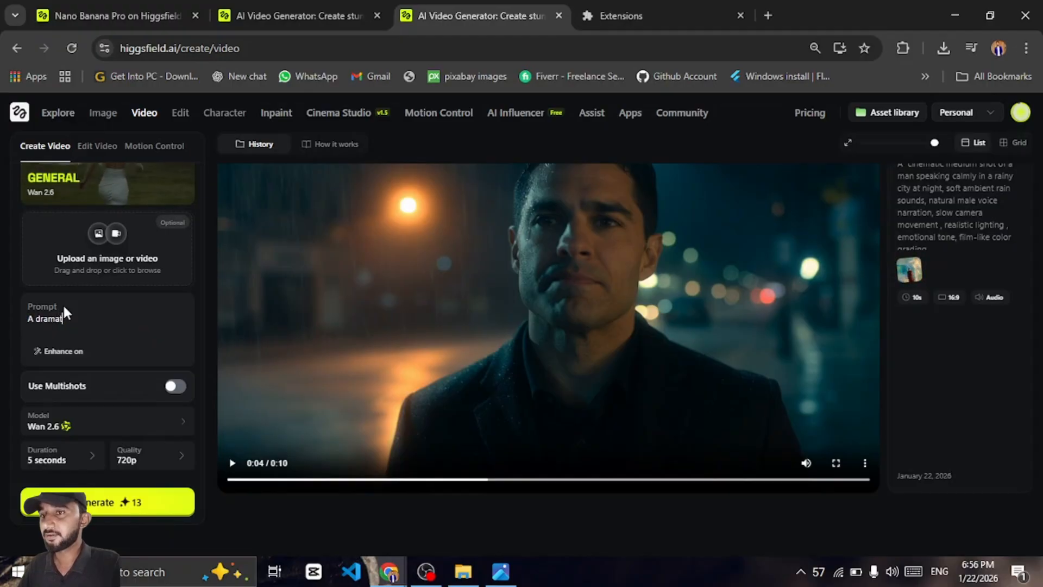
type("ic cin")
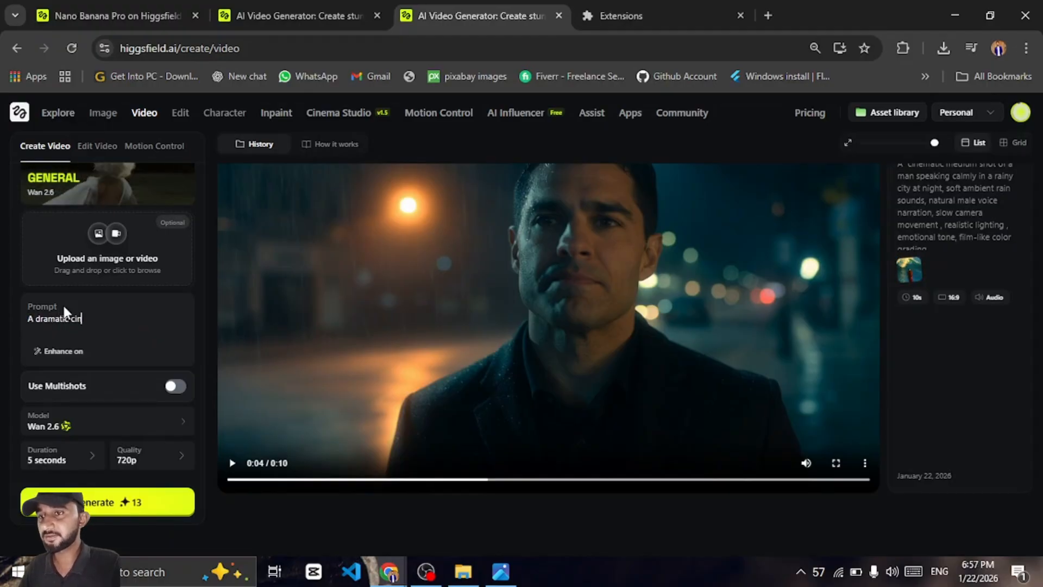
type("ematic sho")
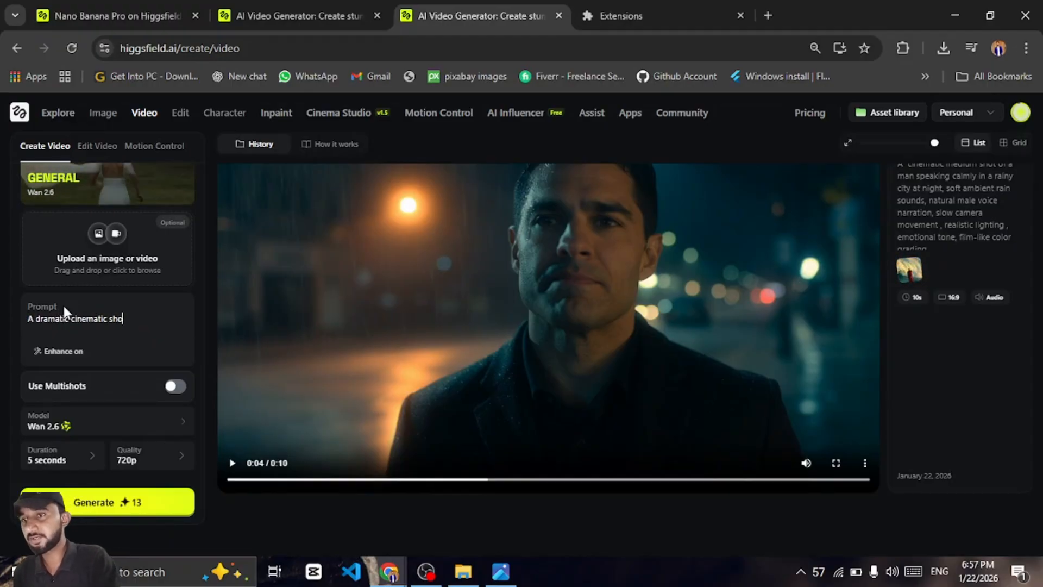
type("t of a fu")
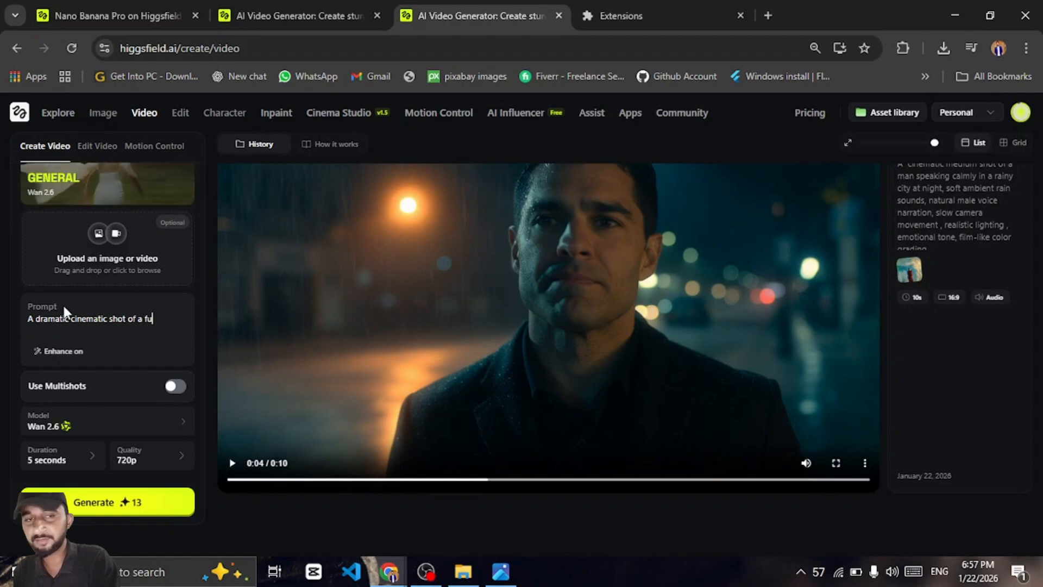
type("turistic")
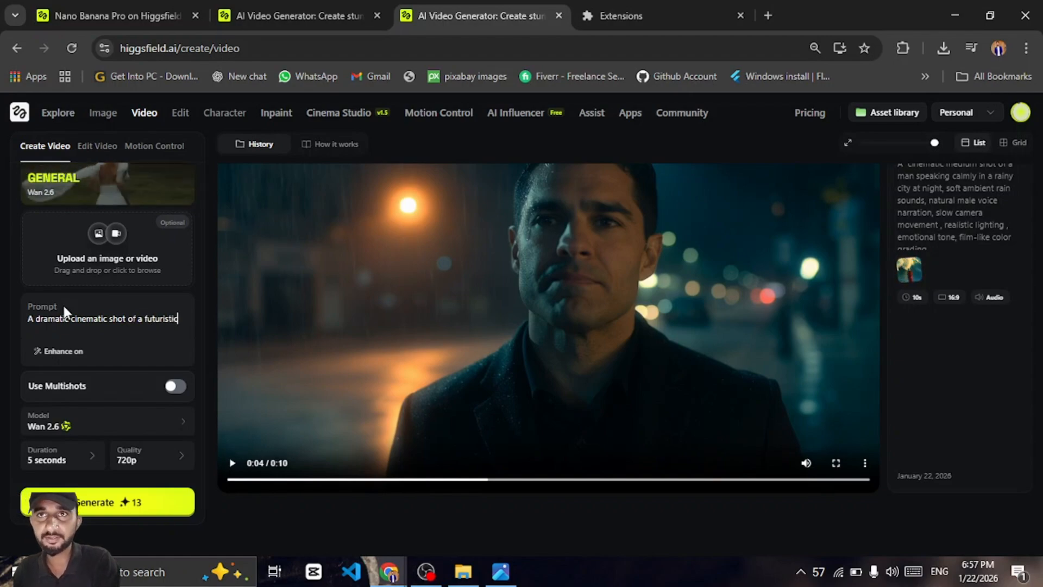
type(" city")
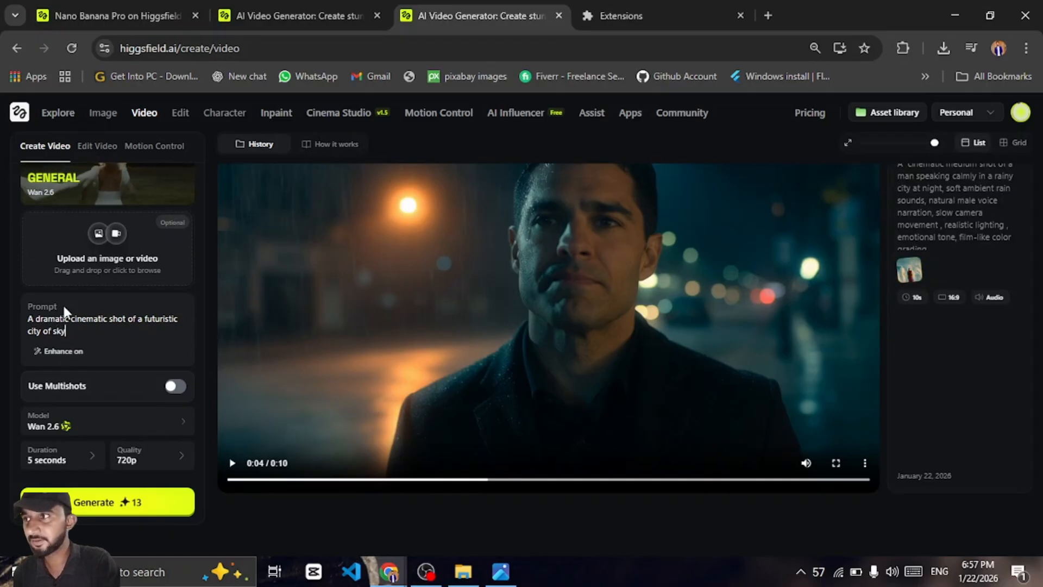
type("of skyline")
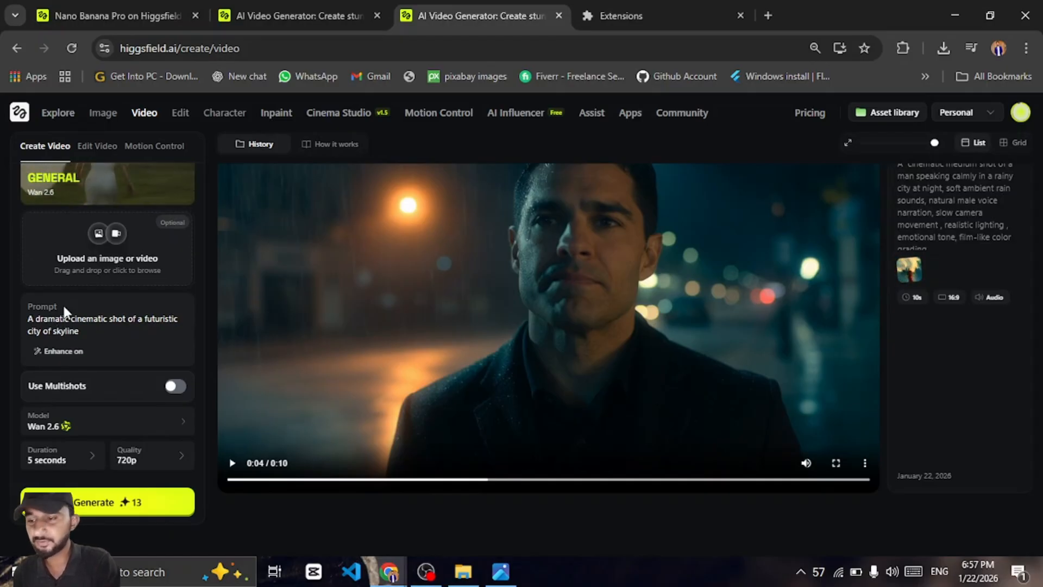
type(" at sunset")
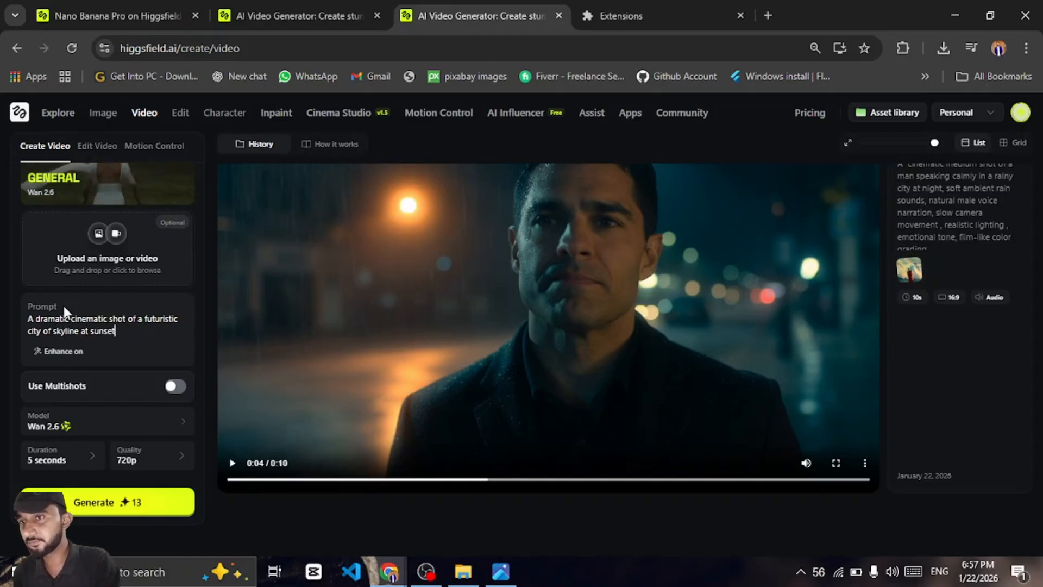
type(", slow")
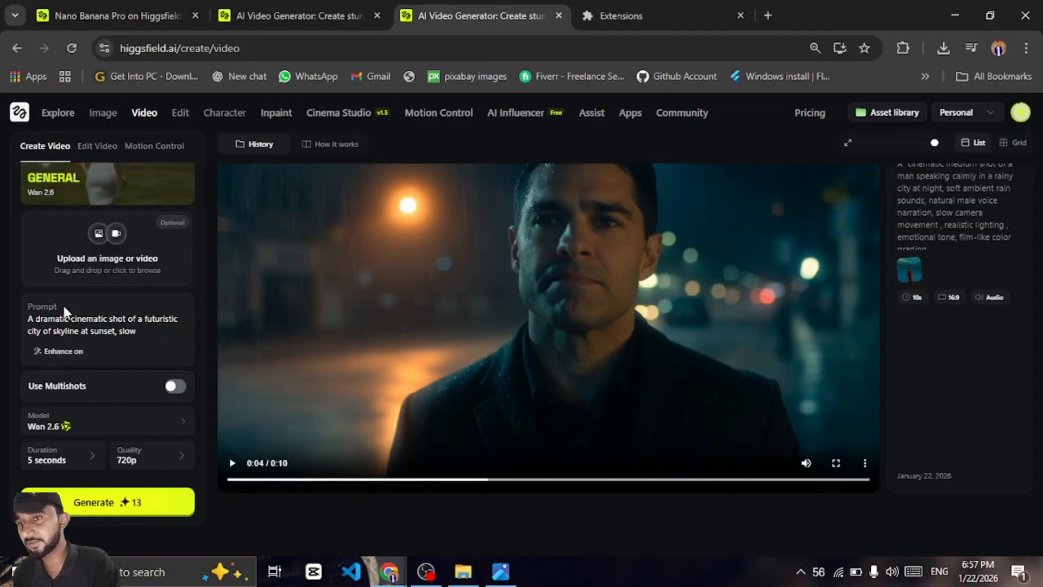
type(" drone")
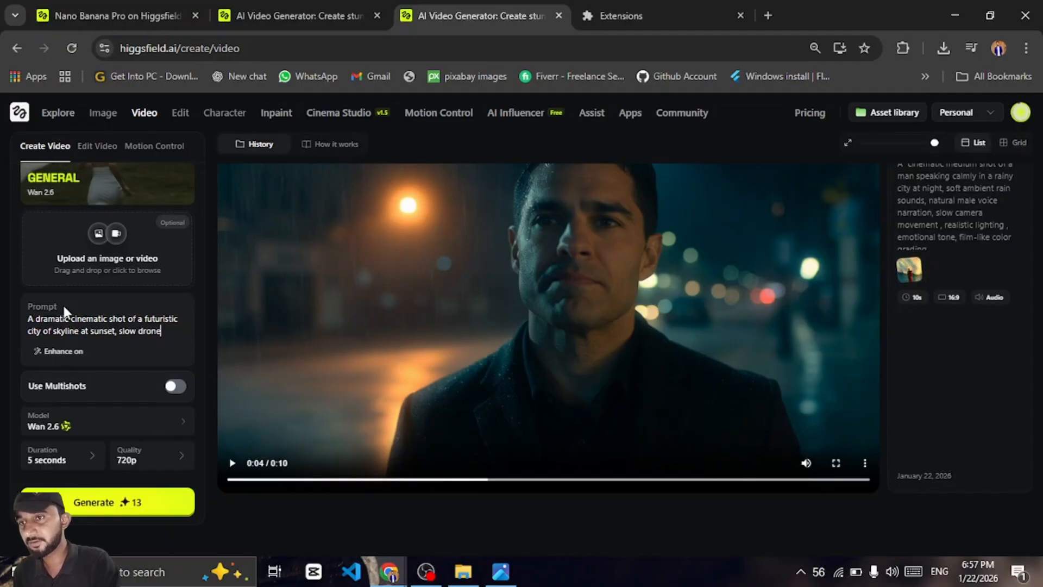
type("-style")
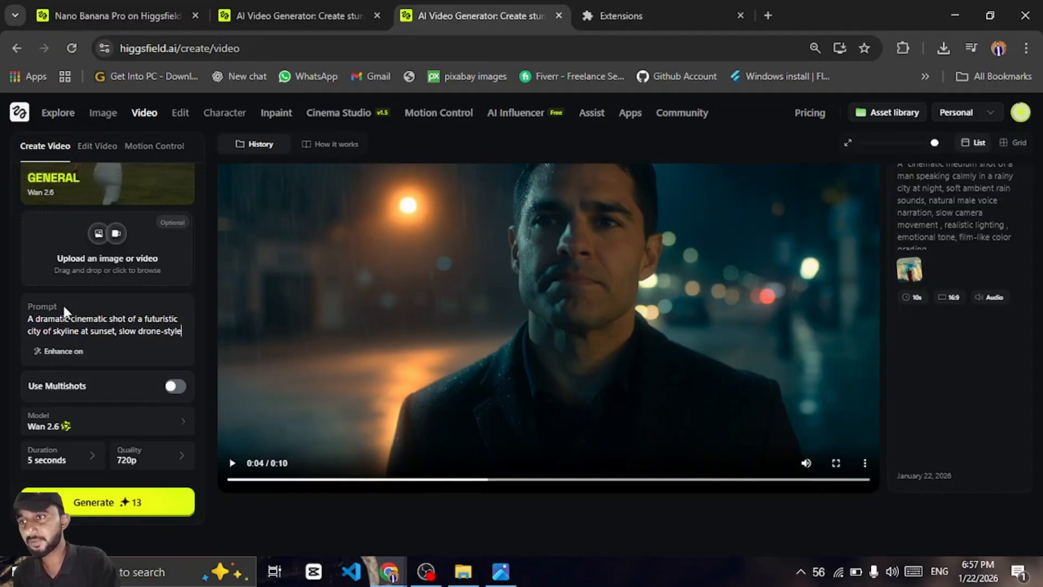
type(" camera movement, epic atmoshphare, am")
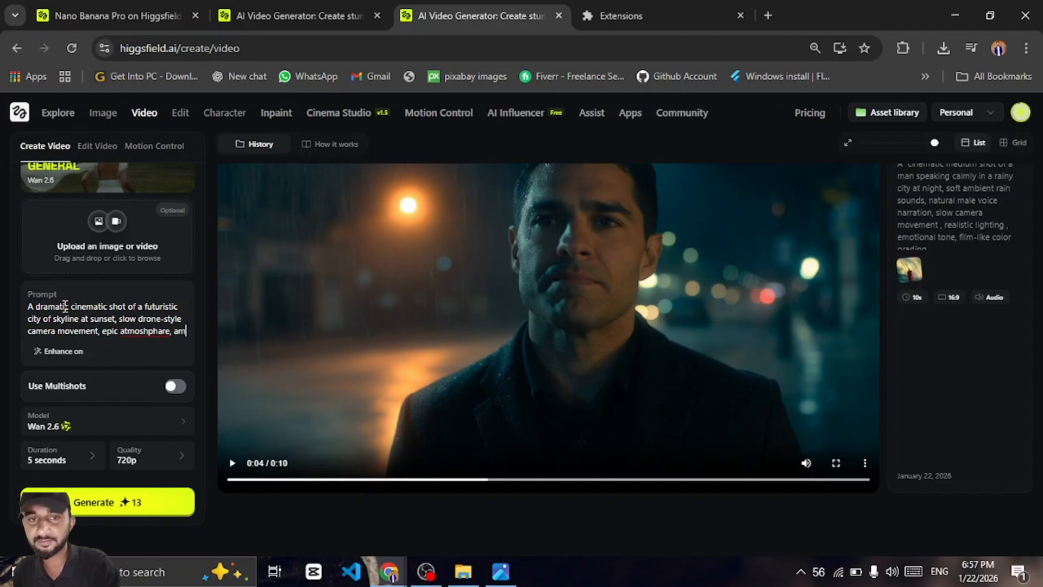
type("vient")
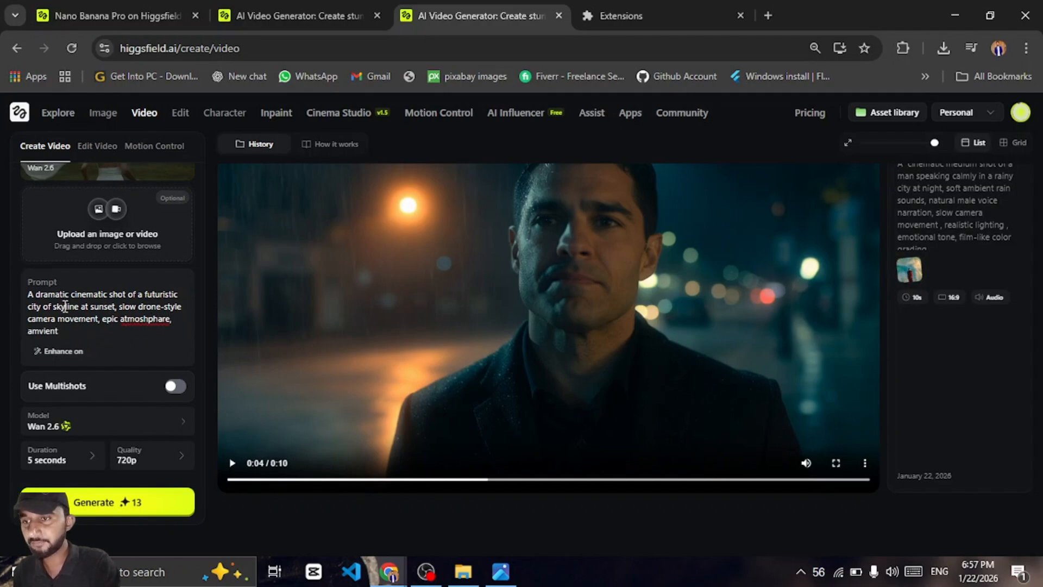
key("BackSpace")
type("bi")
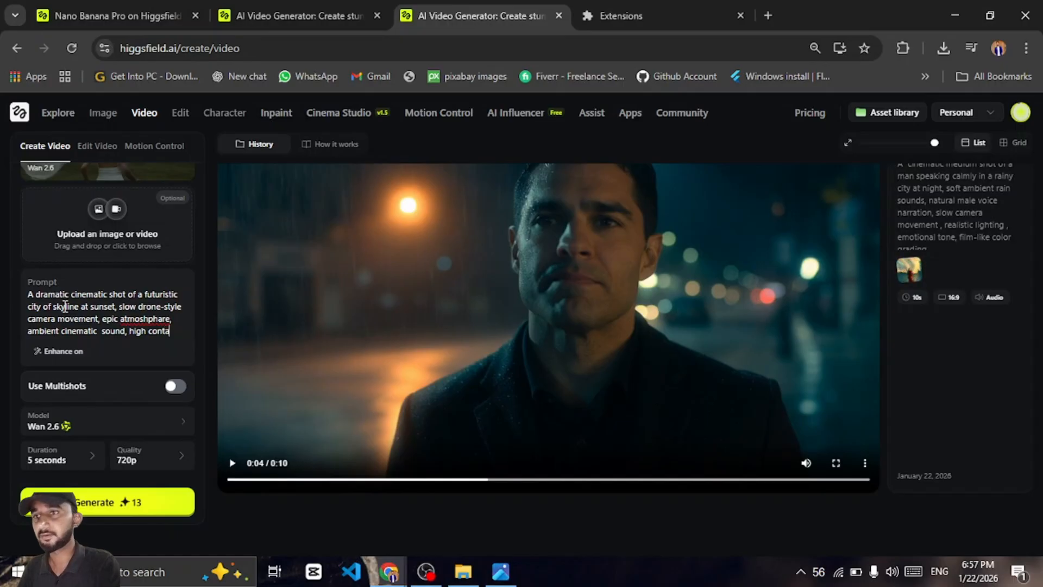
type("lighting , stylized realism")
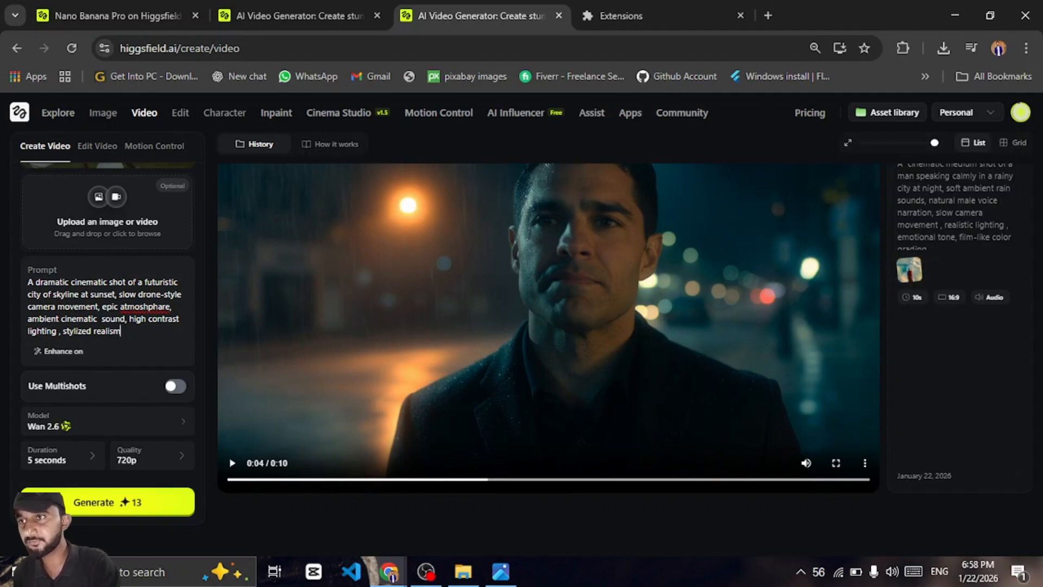
Replace the prompt text with a pasted, line-by-line version of the same city skyline description
key("alt+Tab")
left_click(163, 319)
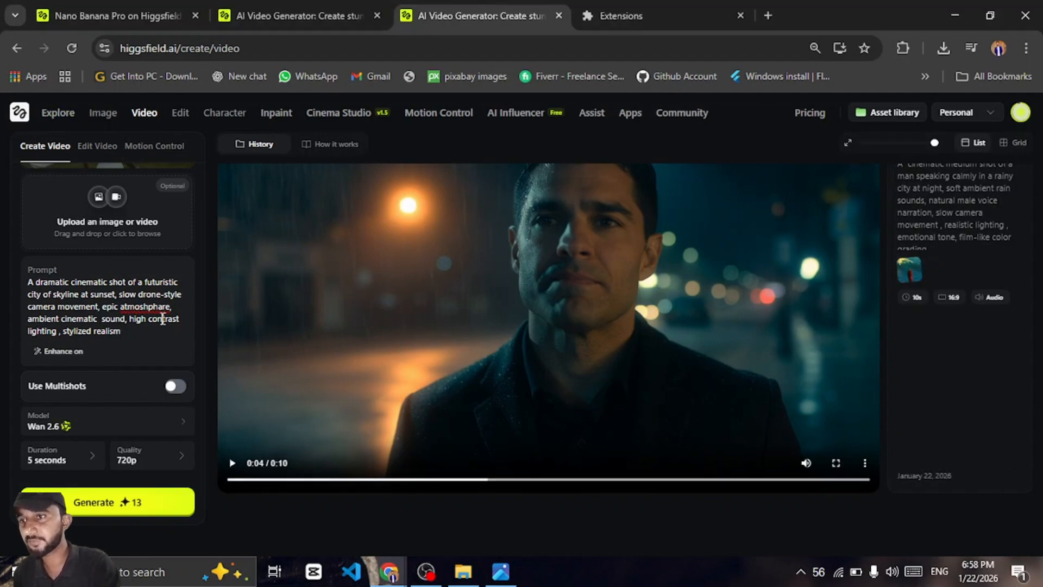
double_click(152, 305)
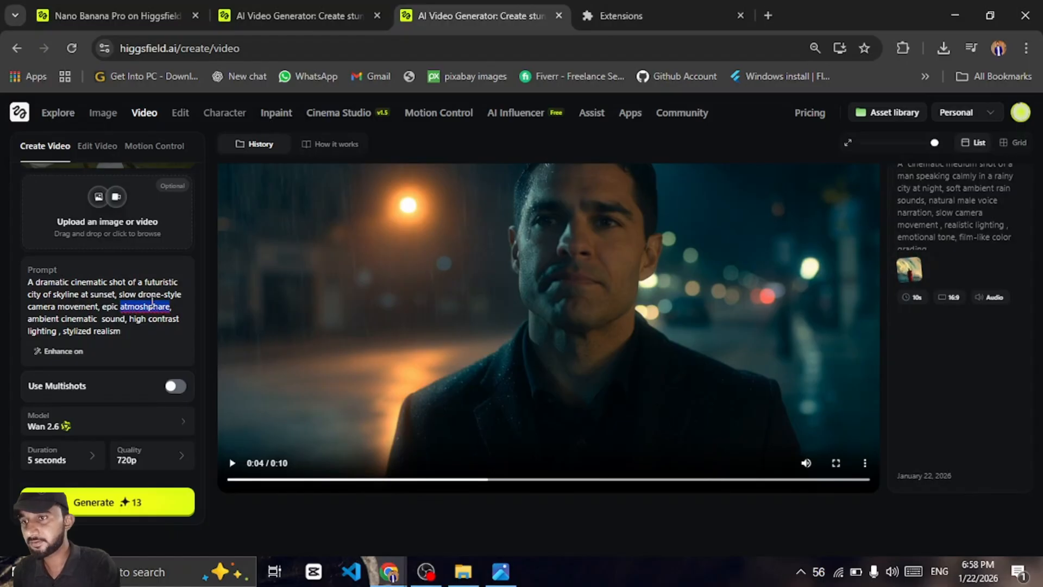
key("ctrl+a")
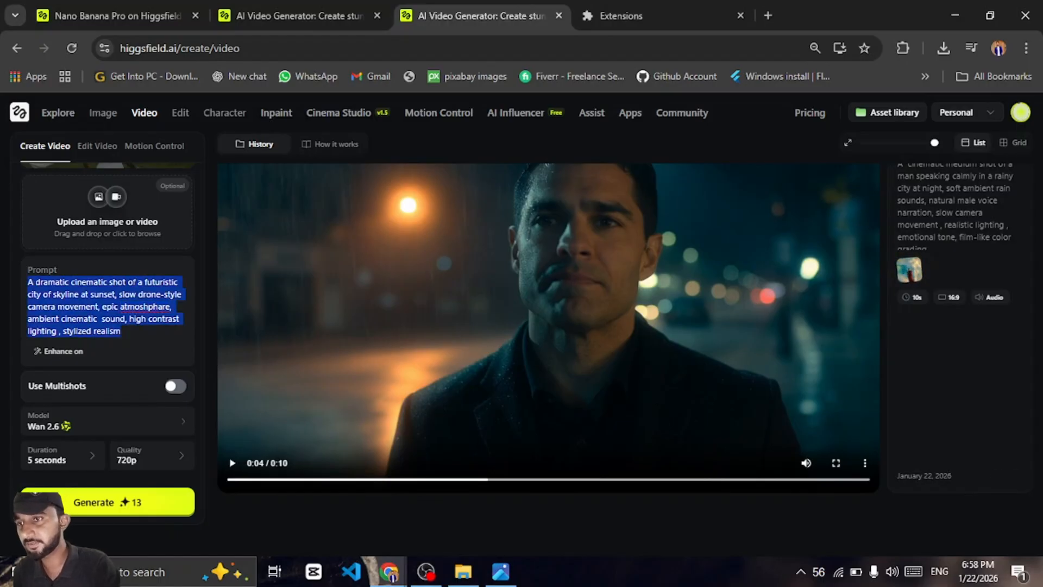
key("alt+Tab")
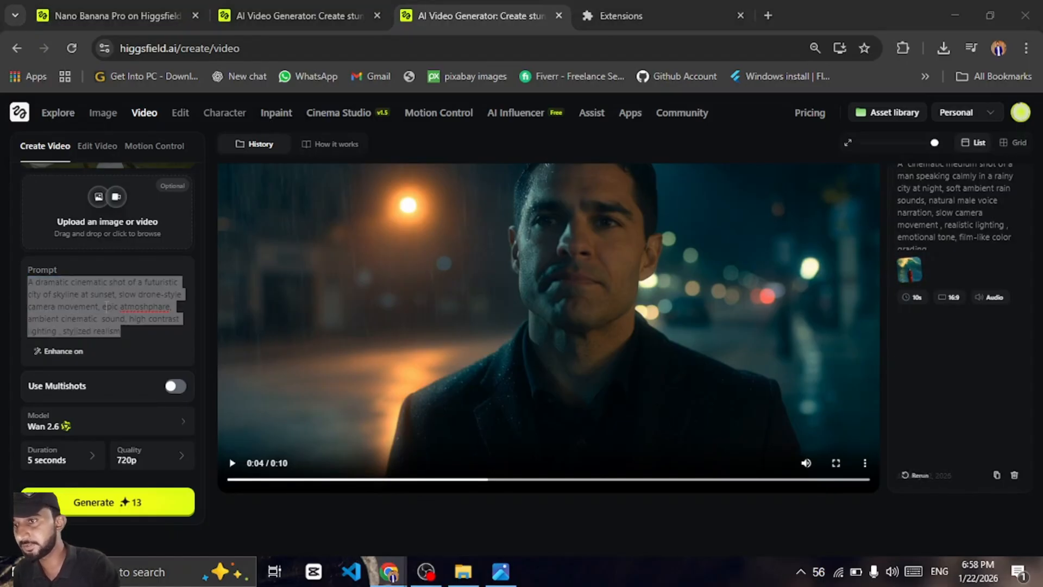
left_click(107, 306)
key("ctrl+a")
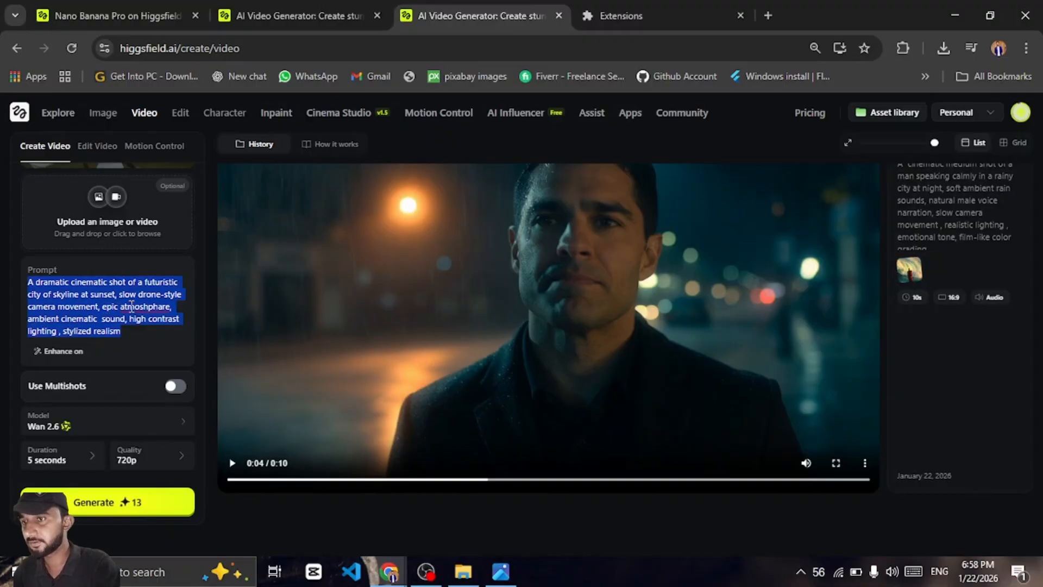
key("ctrl+v")
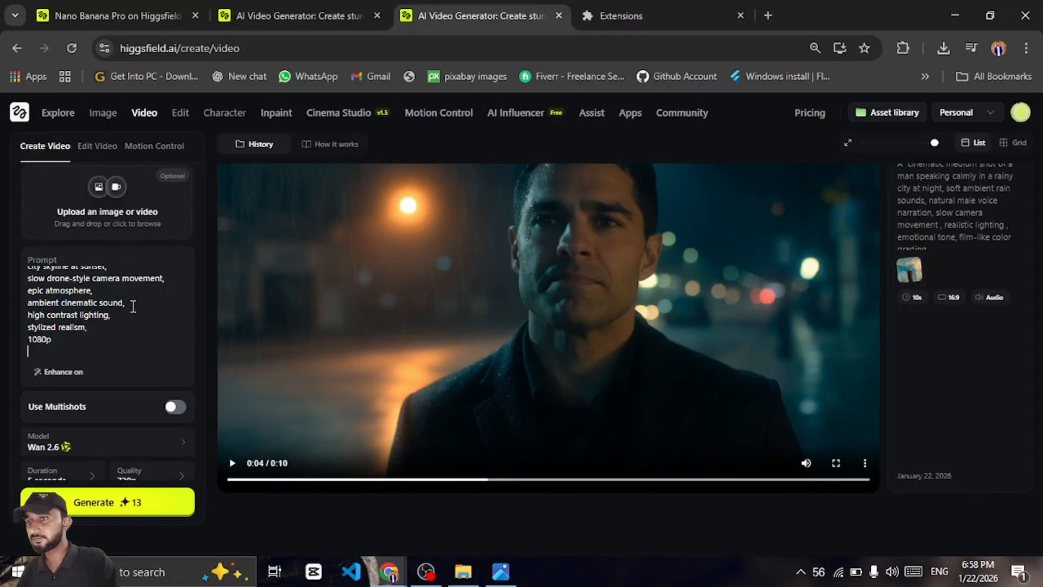
Delete the trailing "1080p" line from the pasted prompt
scroll(133, 307, "up", 1)
scroll(122, 326, "down", 1)
left_click_drag(78, 342, 6, 345)
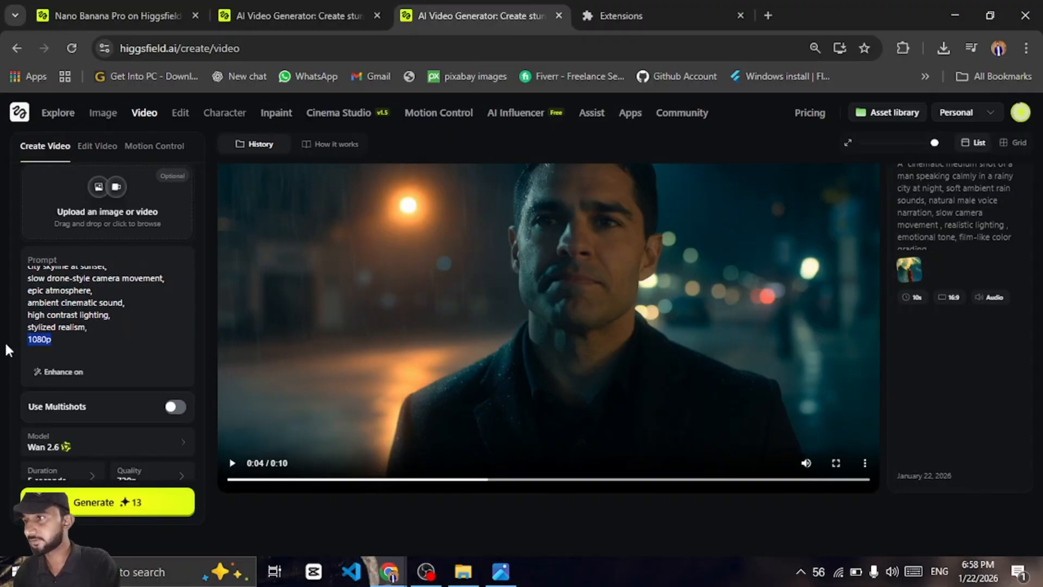
key("BackSpace")
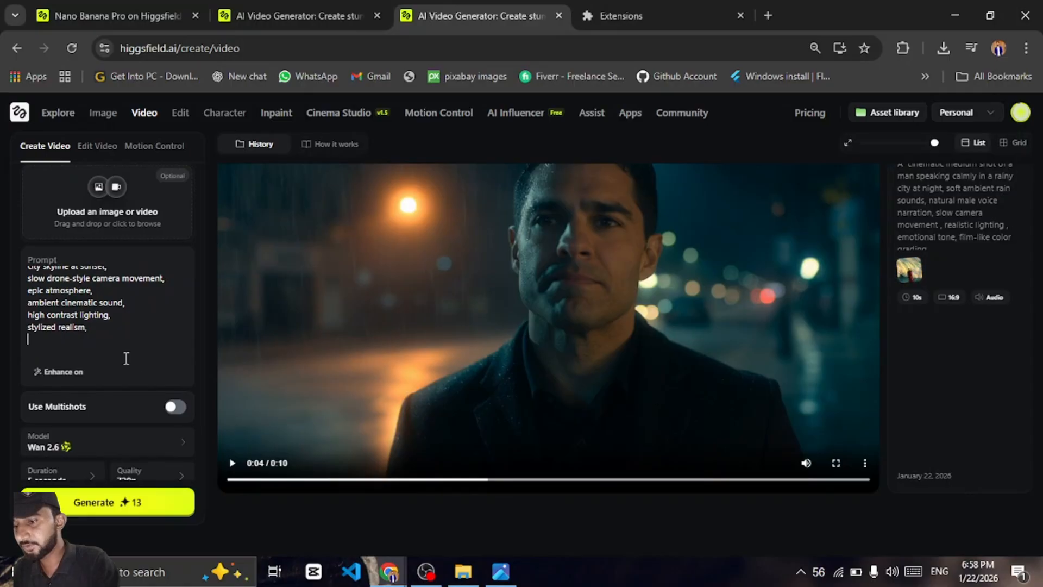
Turn on Multishots and set the video duration to 10 seconds
scroll(127, 360, "down", 1)
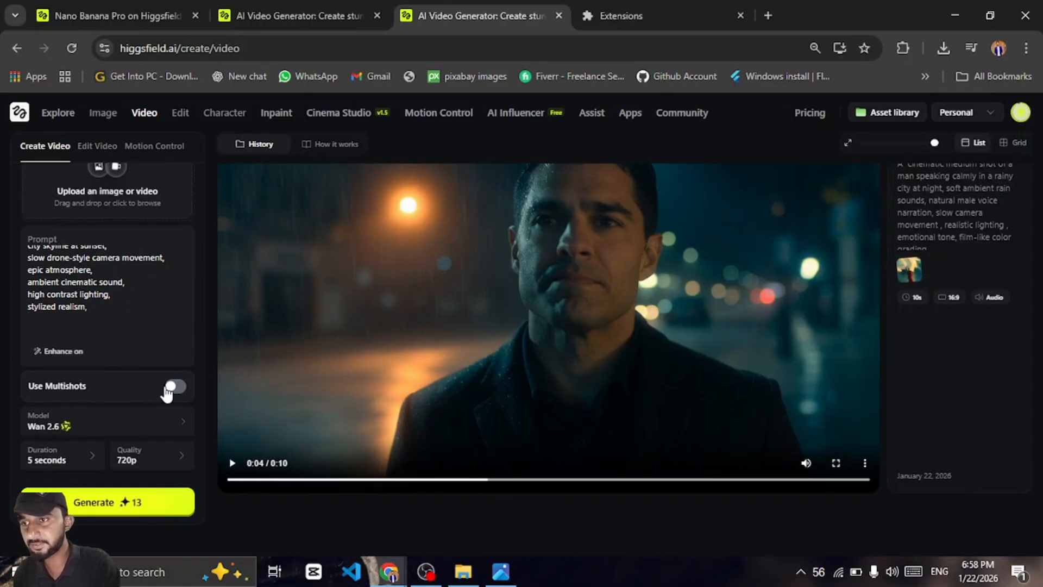
left_click(173, 392)
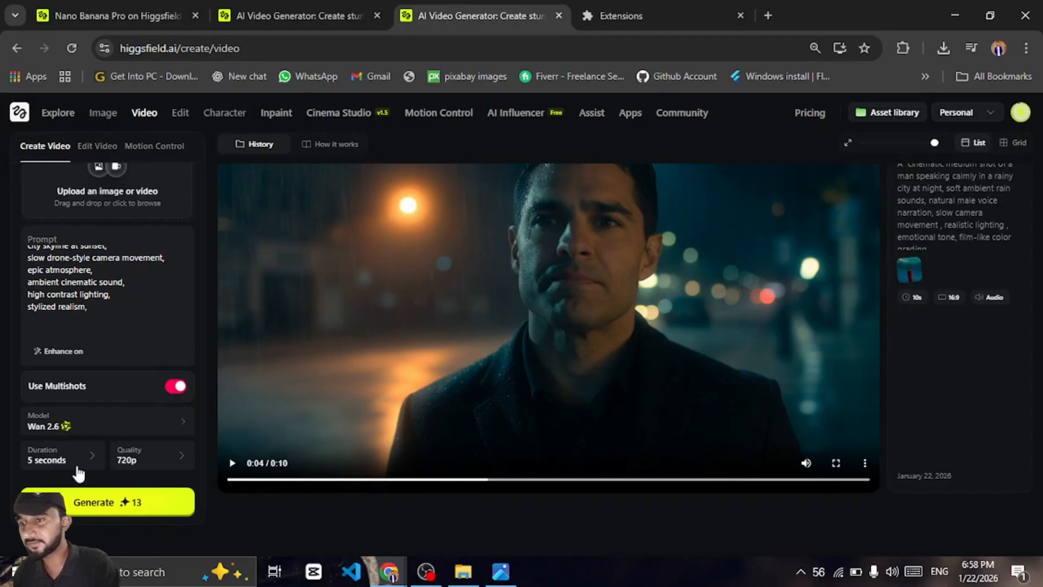
left_click(91, 462)
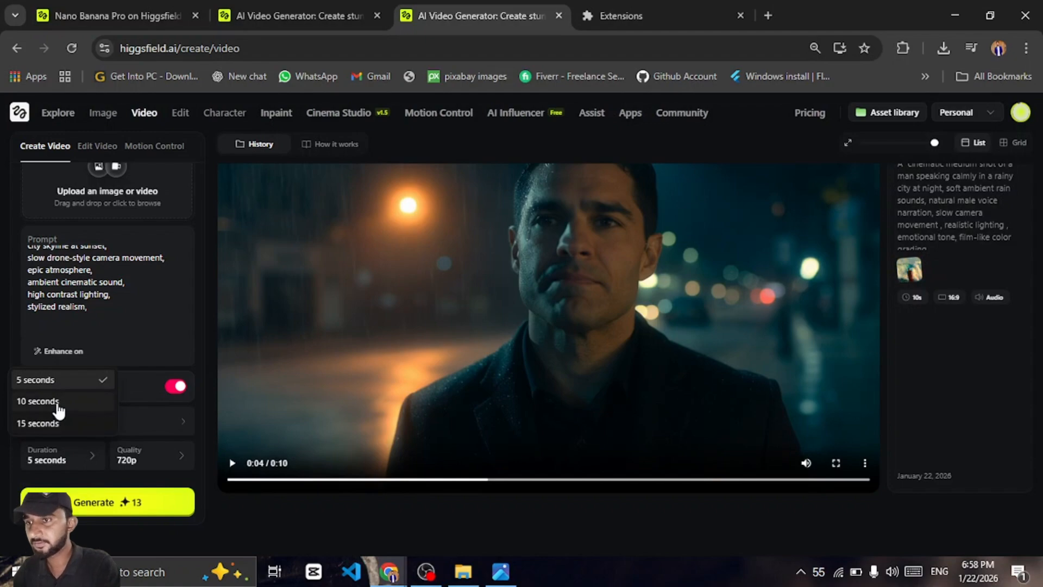
left_click(57, 401)
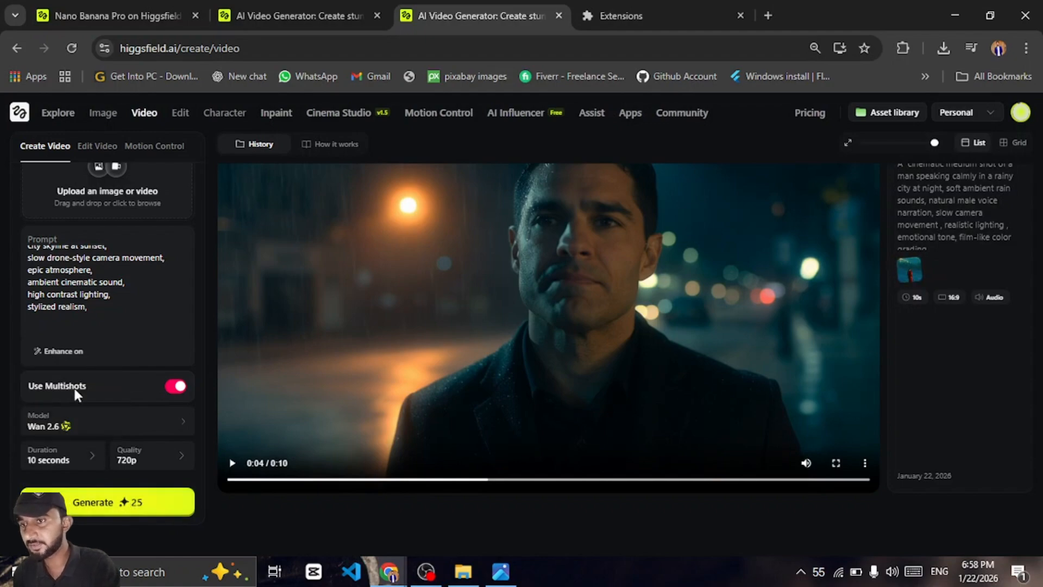
left_click(79, 463)
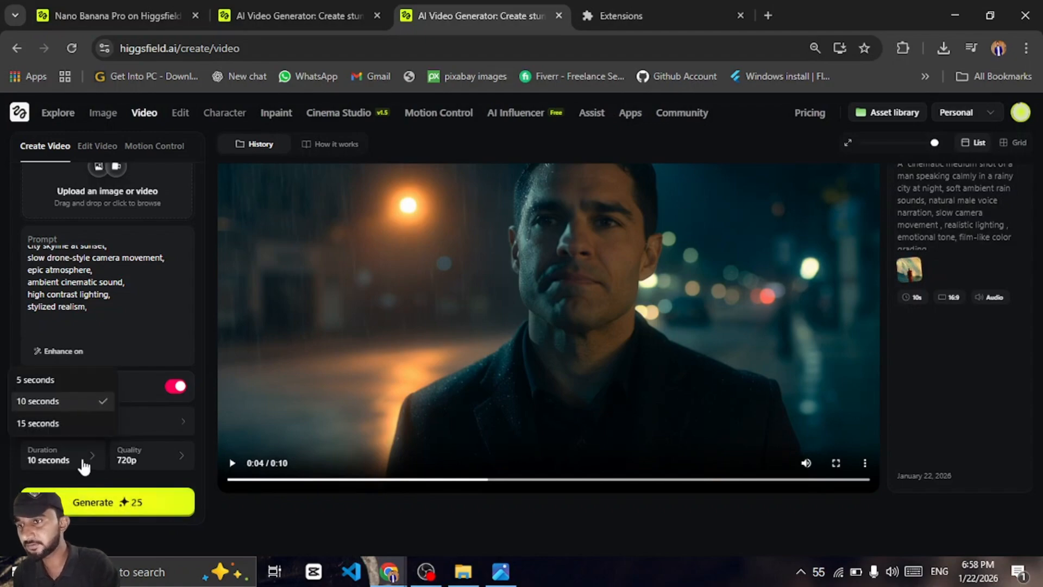
left_click(63, 379)
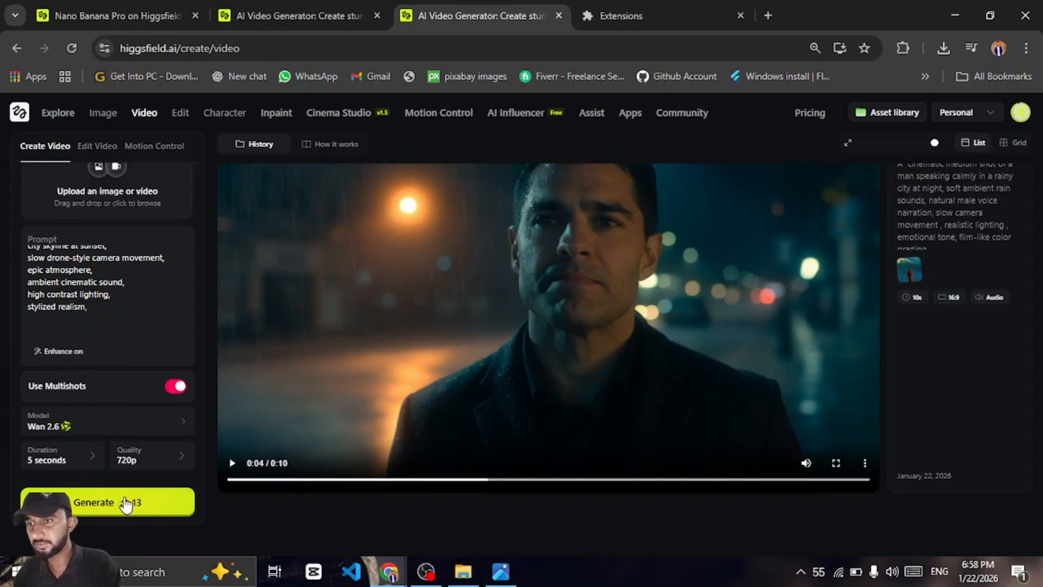
left_click(98, 466)
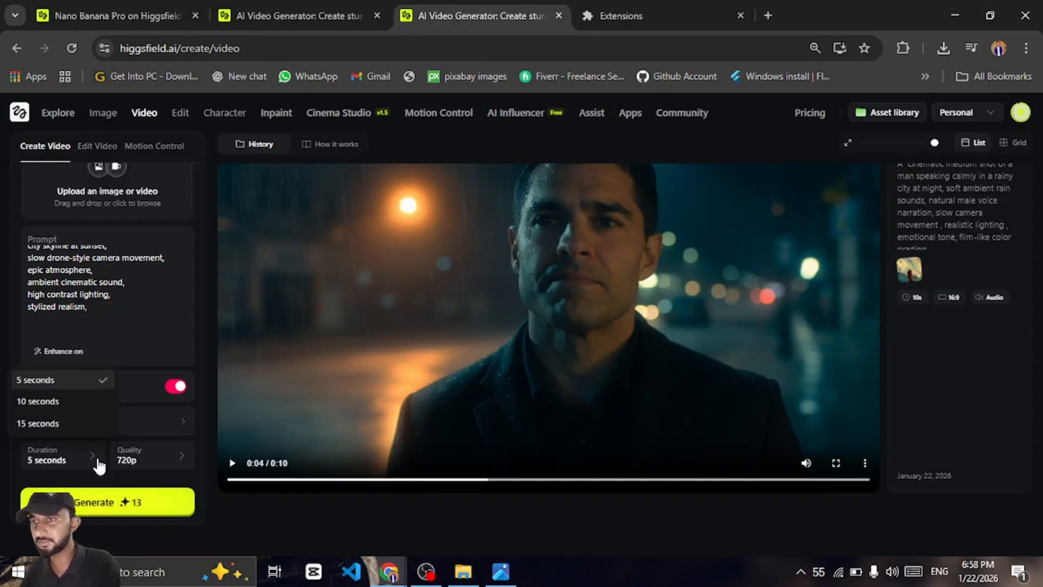
left_click(73, 421)
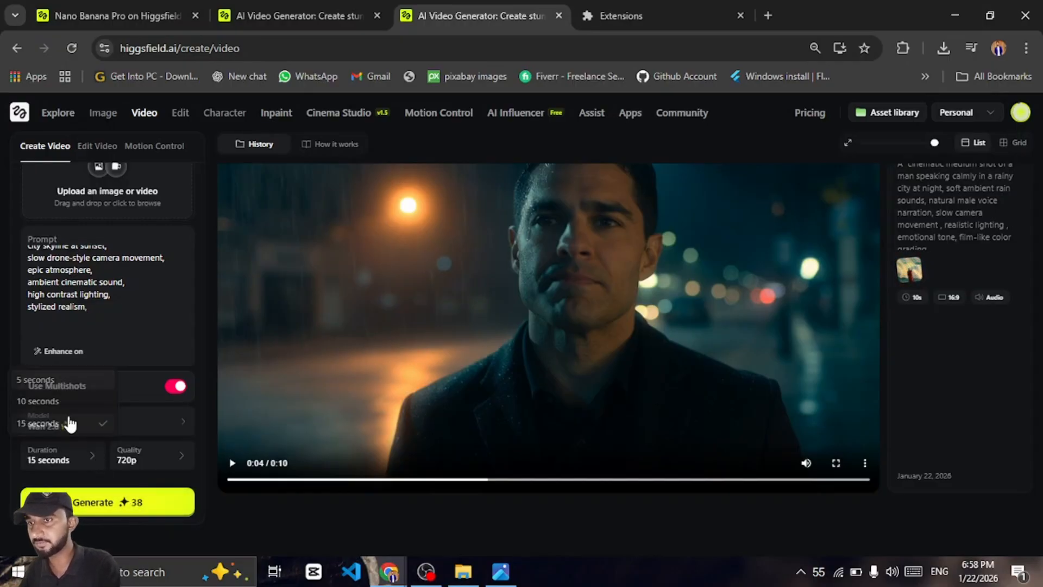
left_click(81, 461)
left_click(52, 402)
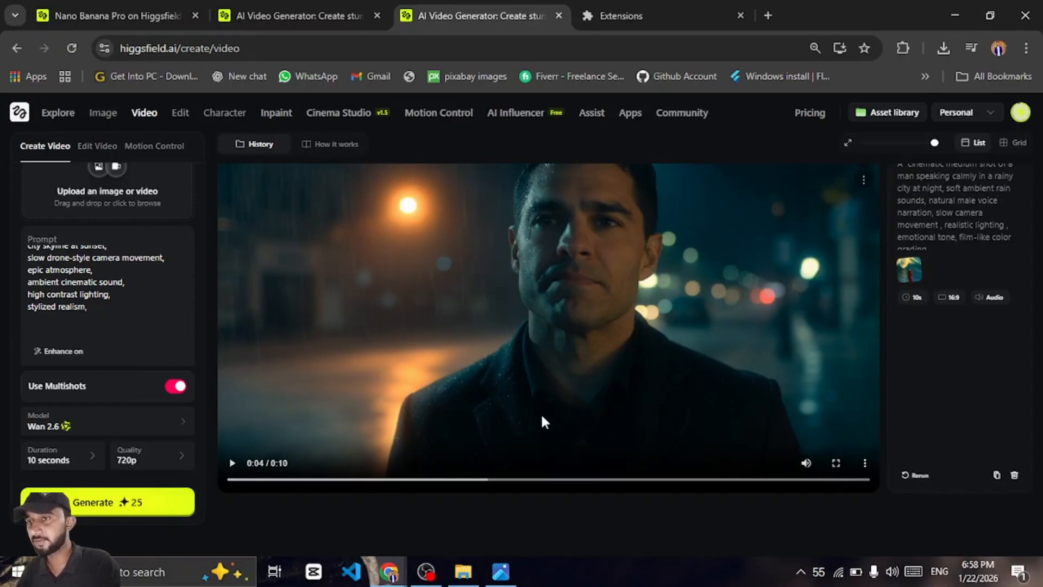
scroll(546, 413, "up", 4)
scroll(546, 414, "down", 4)
scroll(546, 413, "up", 1)
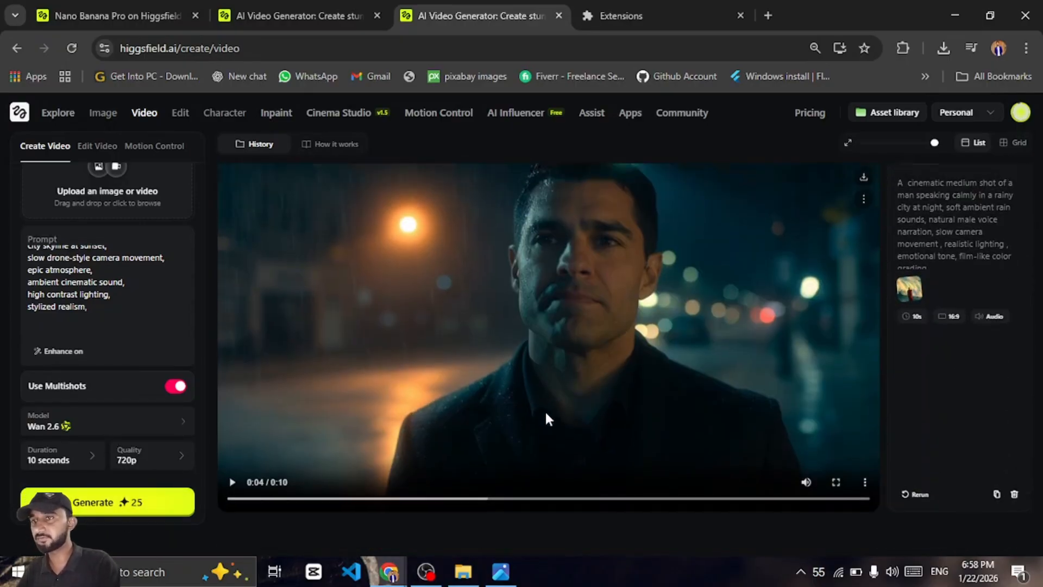
scroll(547, 415, "up", 5)
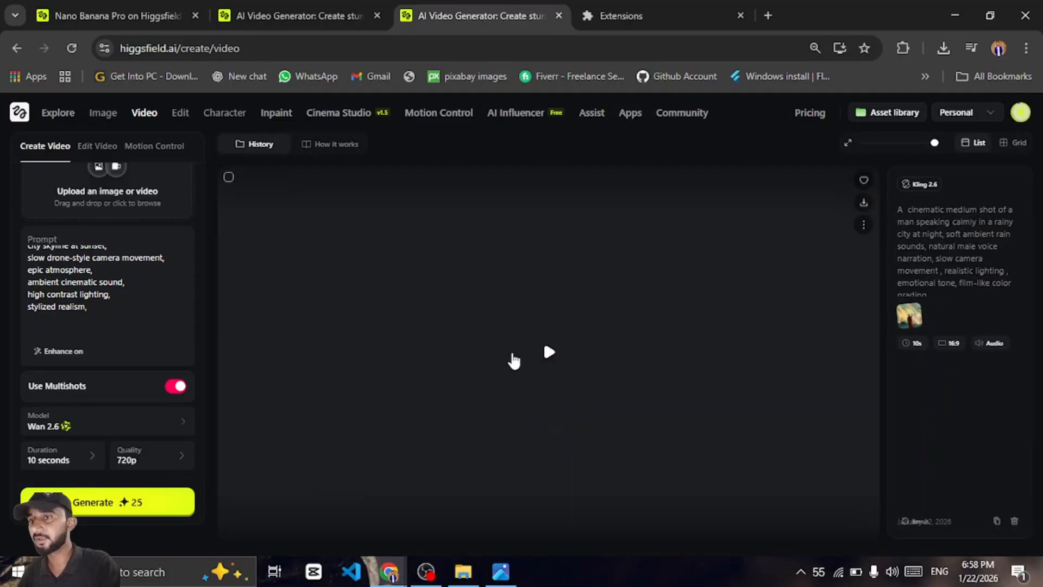
Play and review the earlier rainy-night portrait videos in the generation history, scrolling between them
left_click(549, 354)
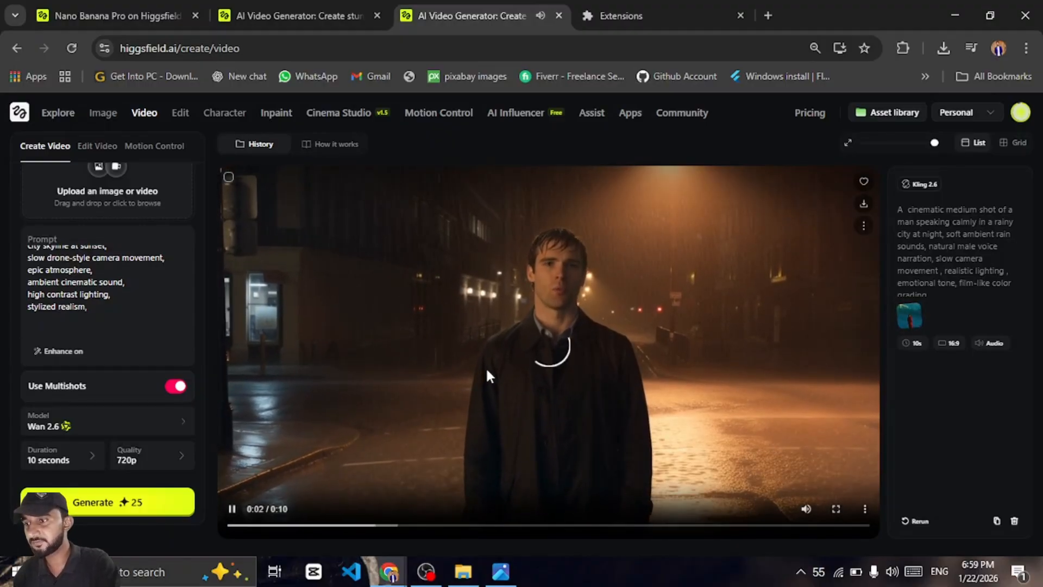
scroll(487, 372, "down", 5)
scroll(487, 372, "down", 2)
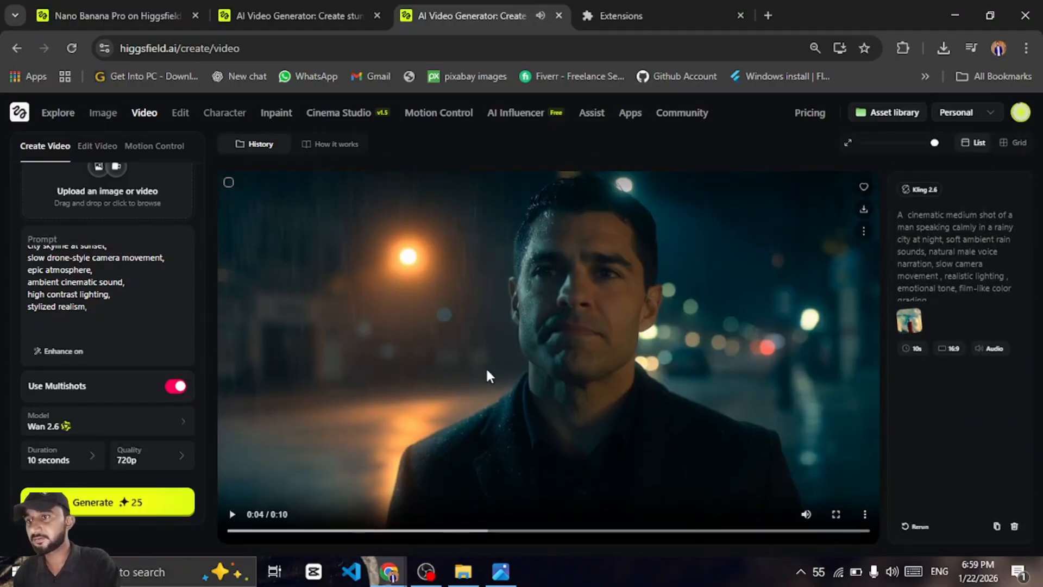
scroll(486, 367, "up", 7)
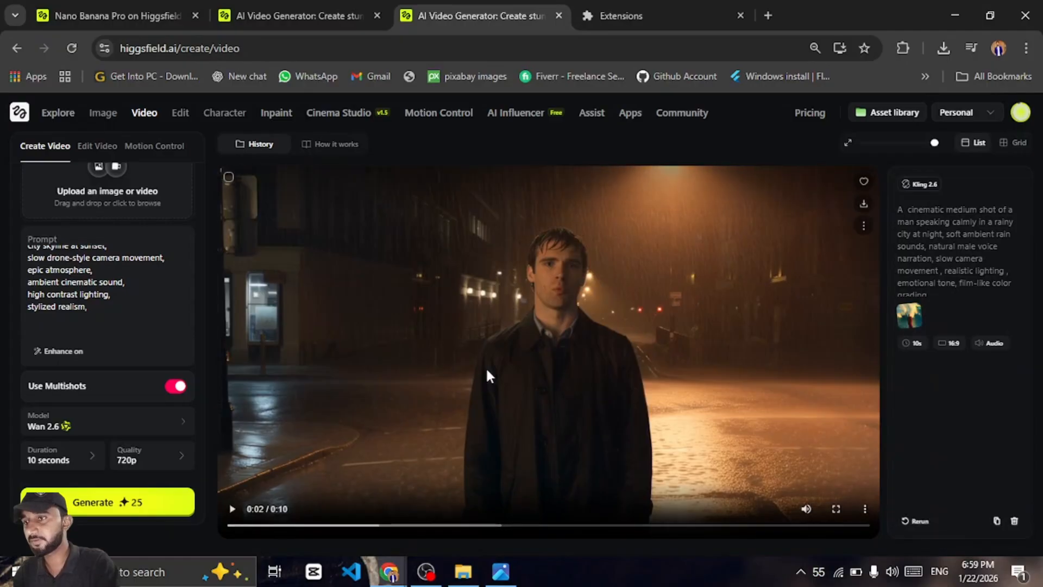
left_click(487, 370)
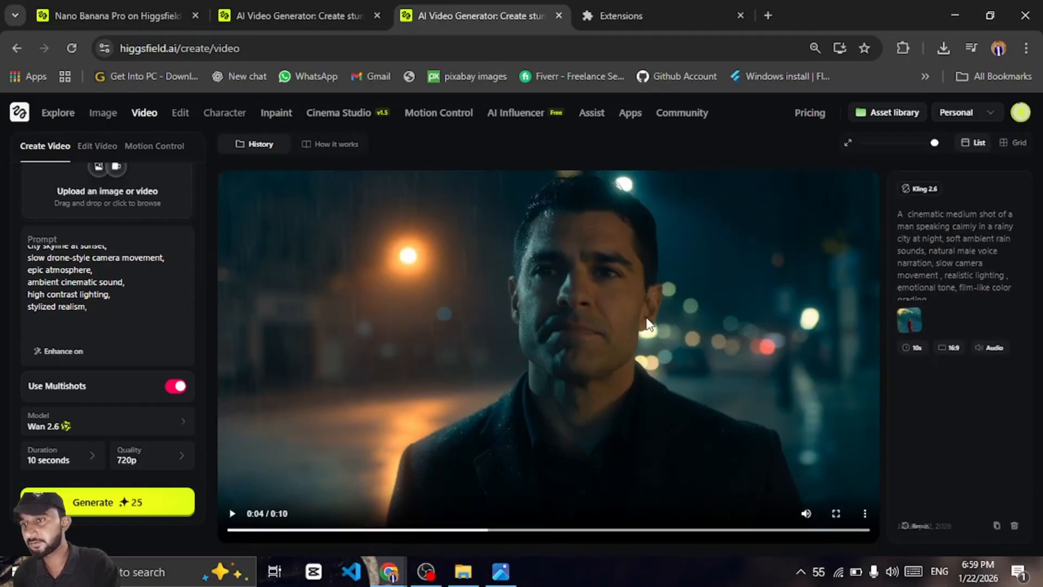
scroll(548, 329, "down", 1)
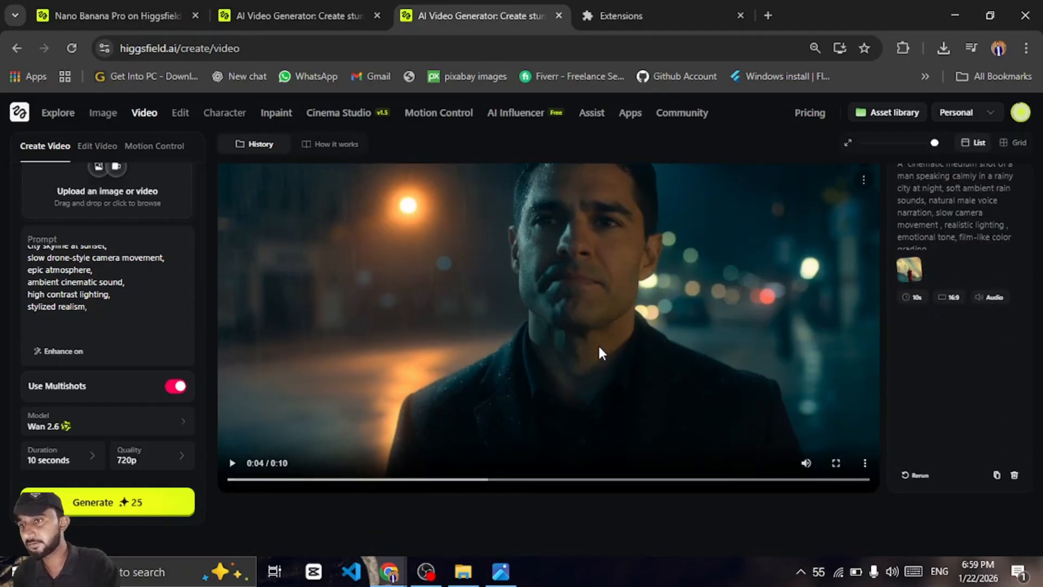
scroll(598, 343, "down", 5)
scroll(597, 389, "down", 3)
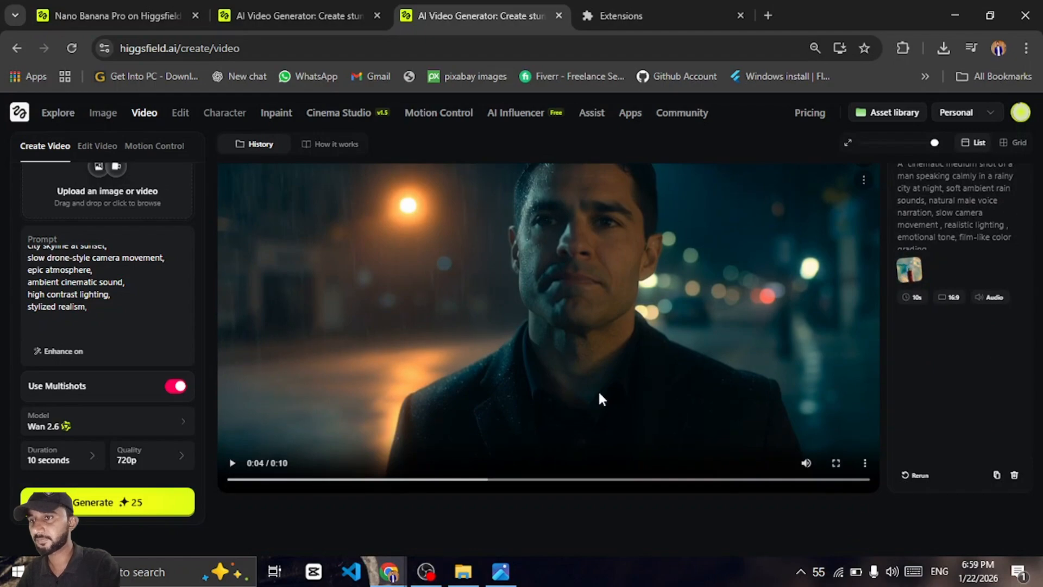
scroll(598, 390, "up", 6)
scroll(598, 398, "down", 5)
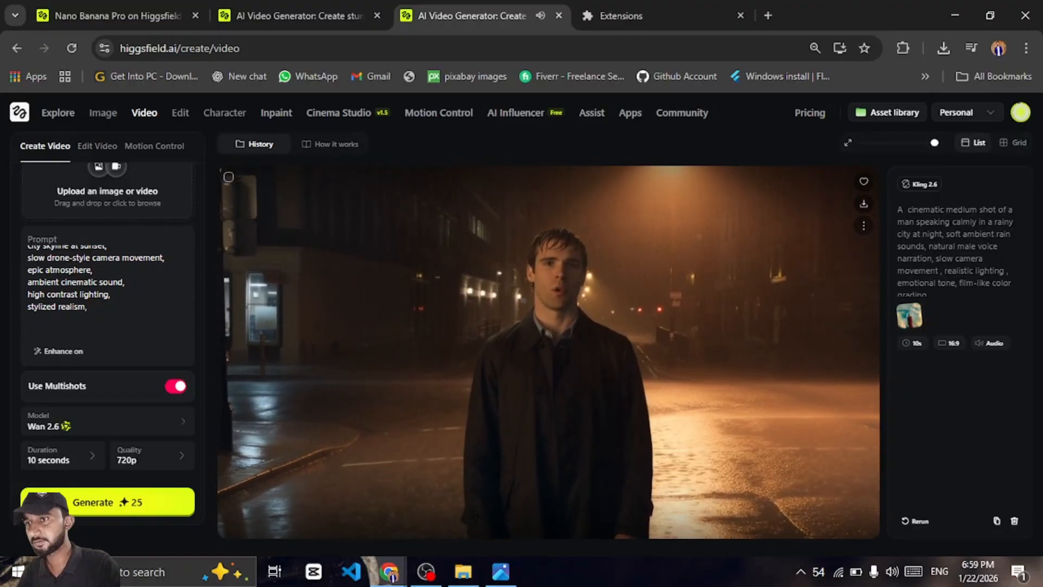
left_click(553, 333)
scroll(92, 375, "up", 3)
scroll(93, 368, "down", 3)
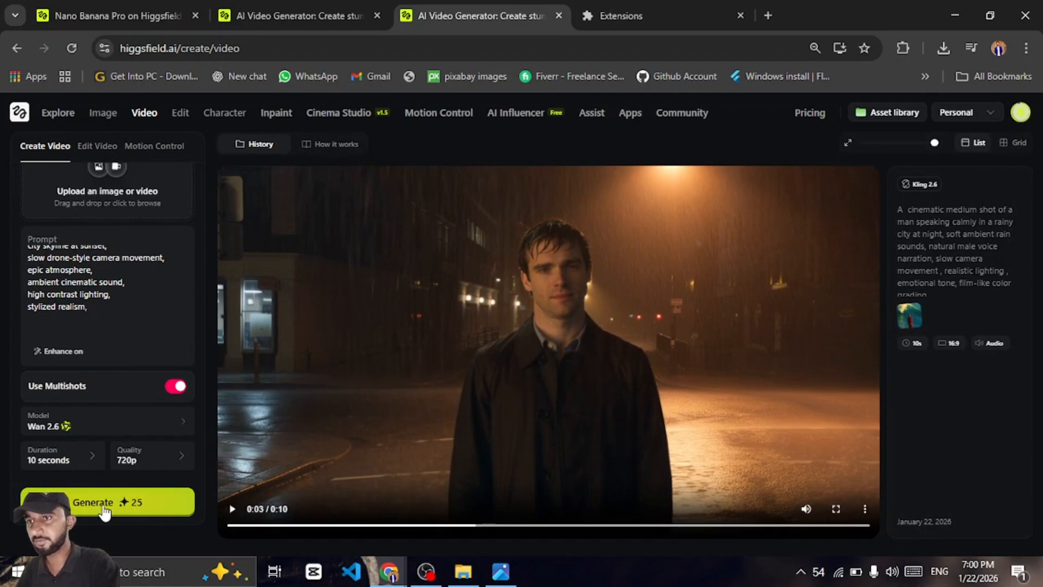
Generate the city skyline video with Wan 2.6, then play and pause the finished clip to review it
left_click(105, 511)
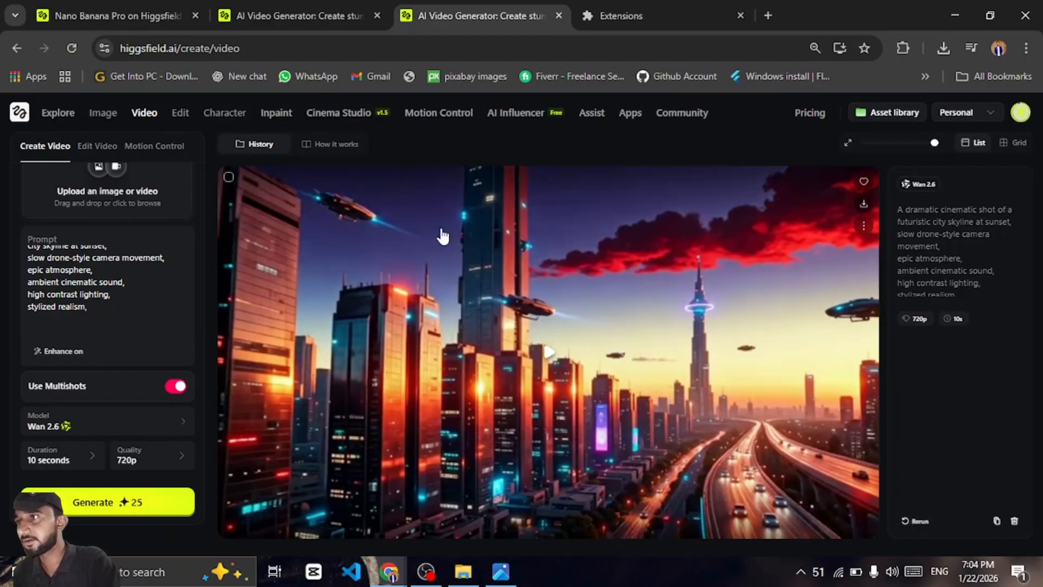
left_click(550, 358)
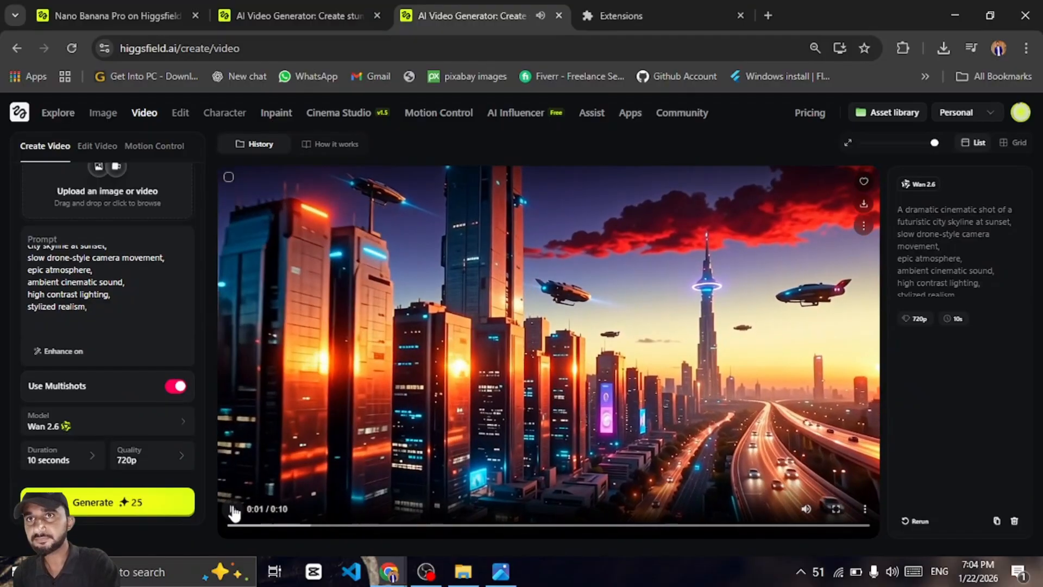
left_click(234, 510)
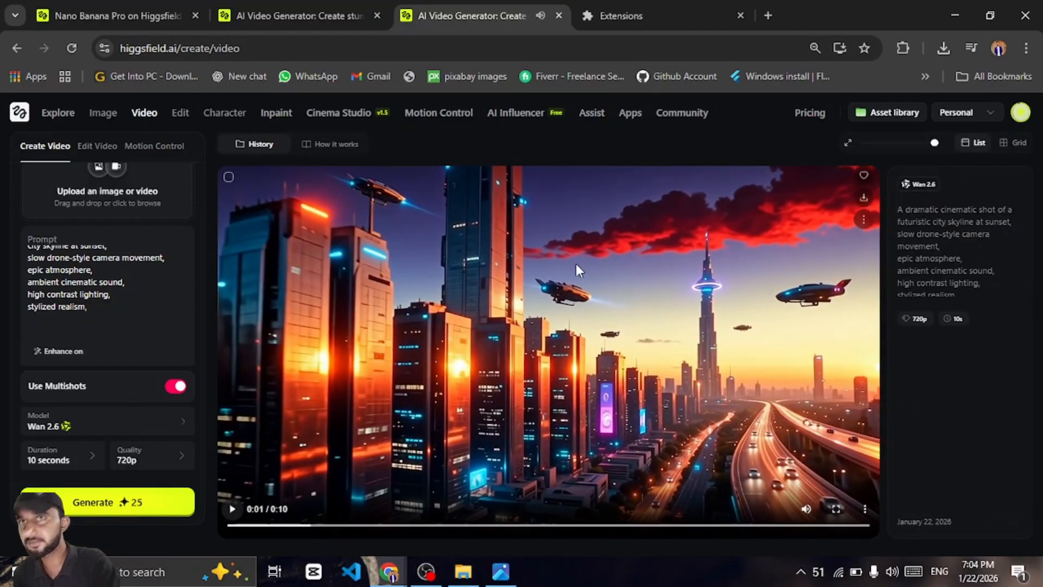